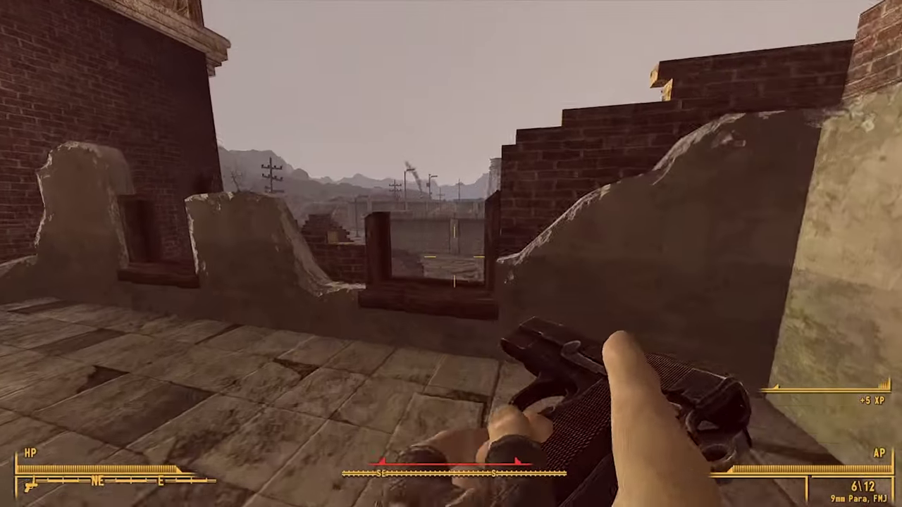
{"action": "key", "text": "w"}
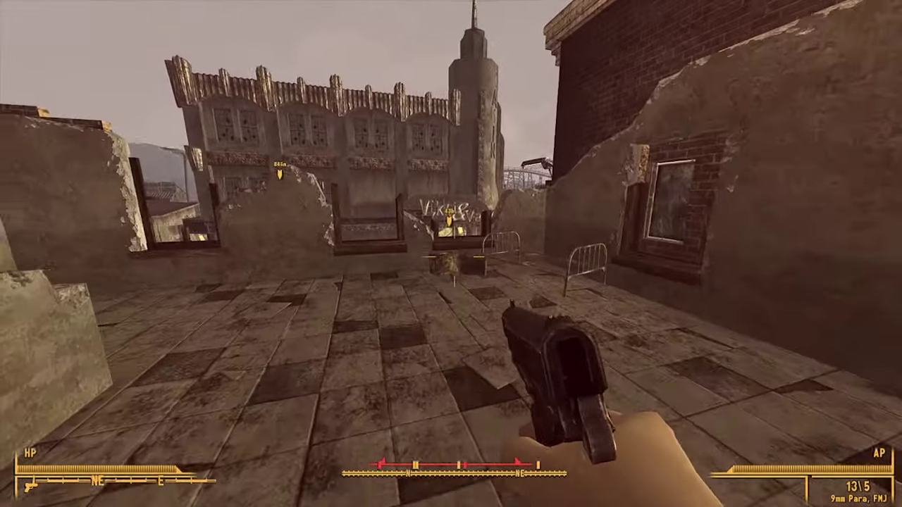
{"action": "key", "text": "w"}
{"action": "key", "text": "w"}
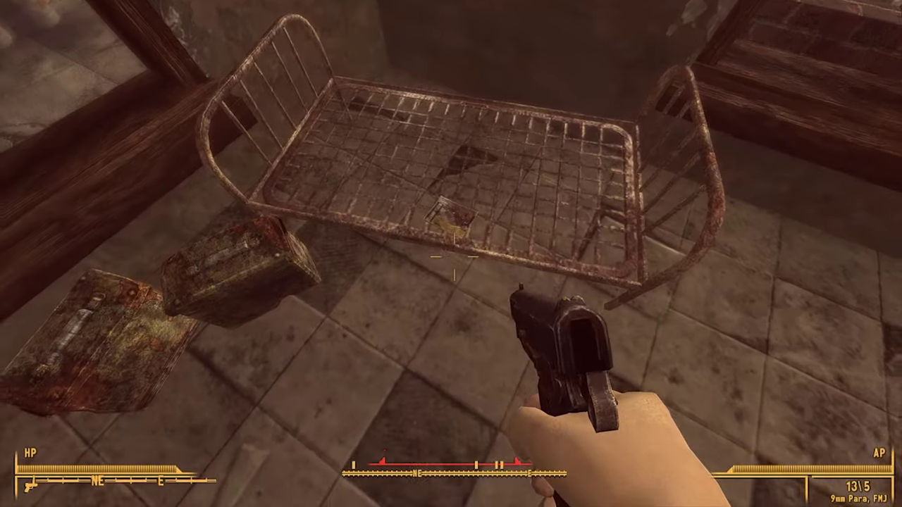
{"action": "key", "text": "a"}
{"action": "key", "text": "w"}
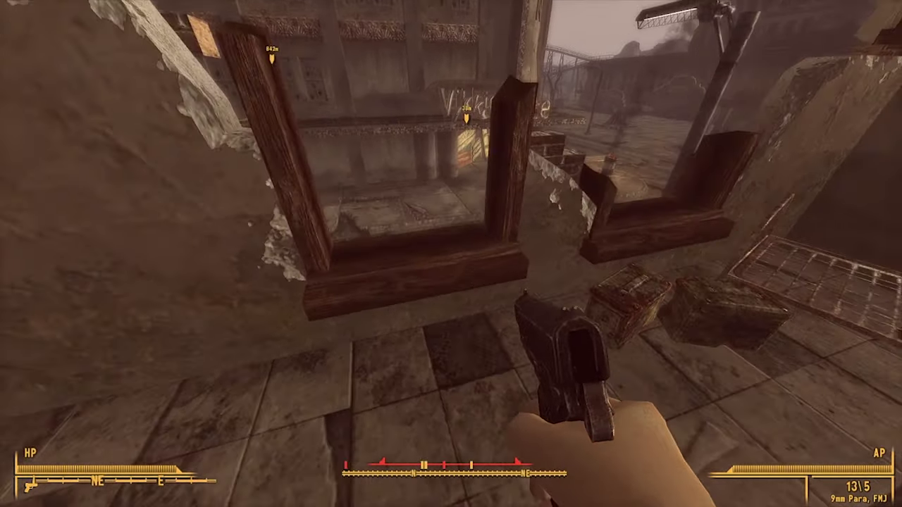
{"action": "right_click", "coordinate": [450, 254]}
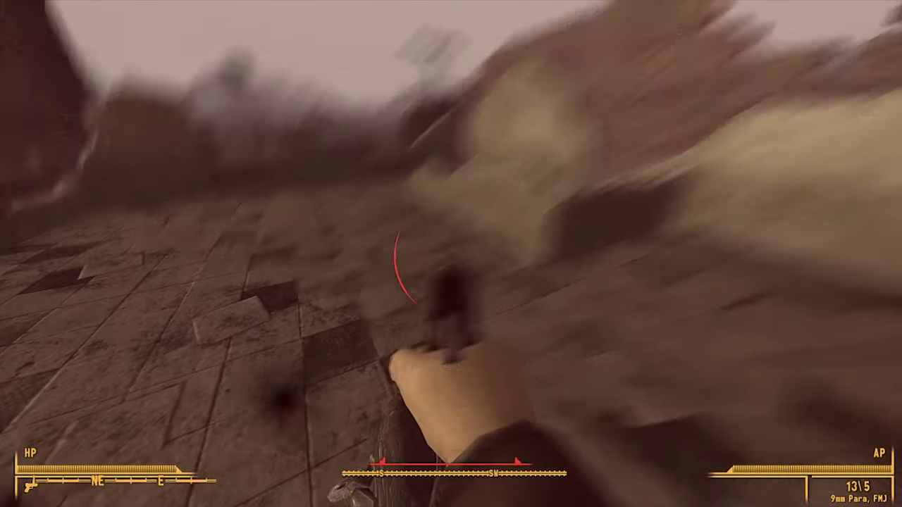
{"action": "key", "text": "s"}
{"action": "key", "text": "w"}
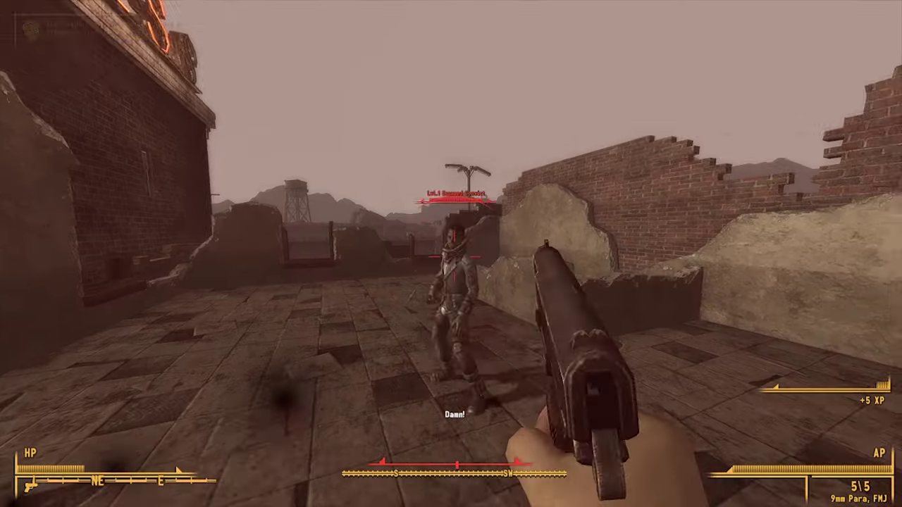
{"action": "left_click", "coordinate": [451, 254]}
{"action": "left_click", "coordinate": [451, 253]}
{"action": "left_click", "coordinate": [450, 254]}
{"action": "left_click", "coordinate": [451, 254]}
{"action": "left_click", "coordinate": [450, 254]}
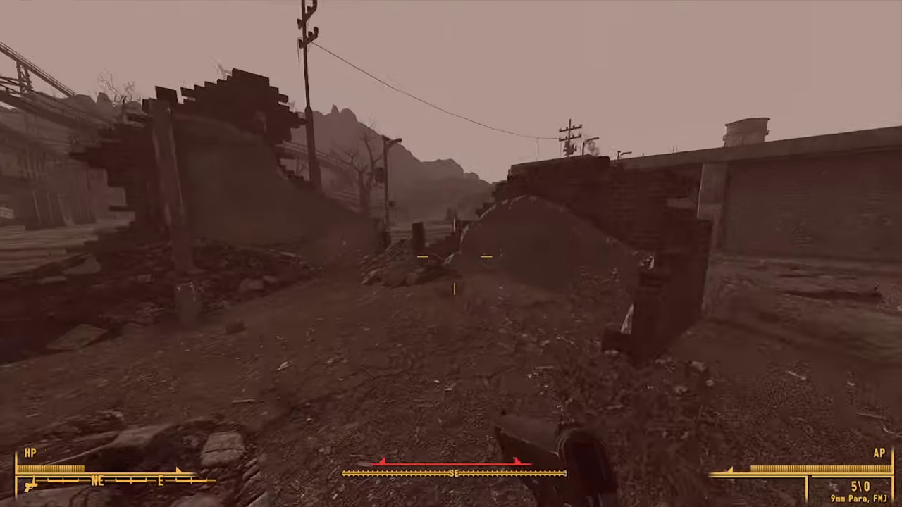
{"action": "key", "text": "w"}
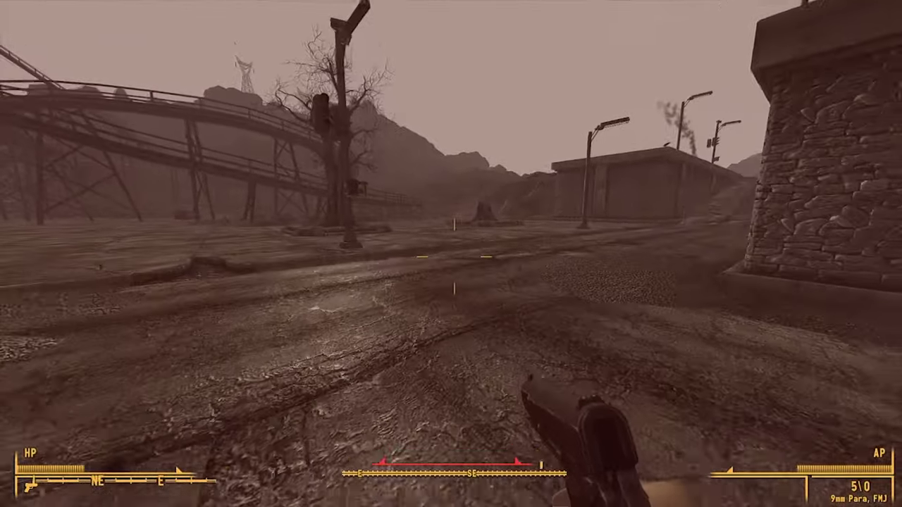
{"action": "key", "text": "w"}
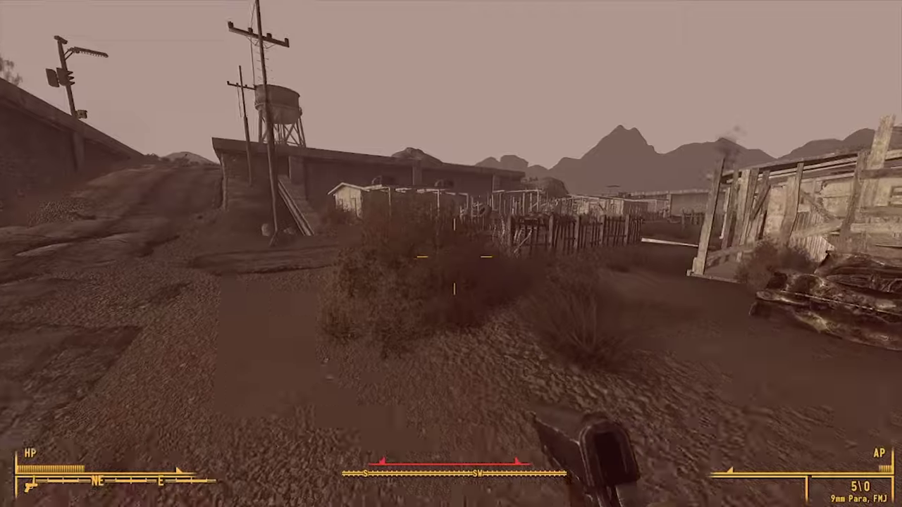
{"action": "key", "text": "w"}
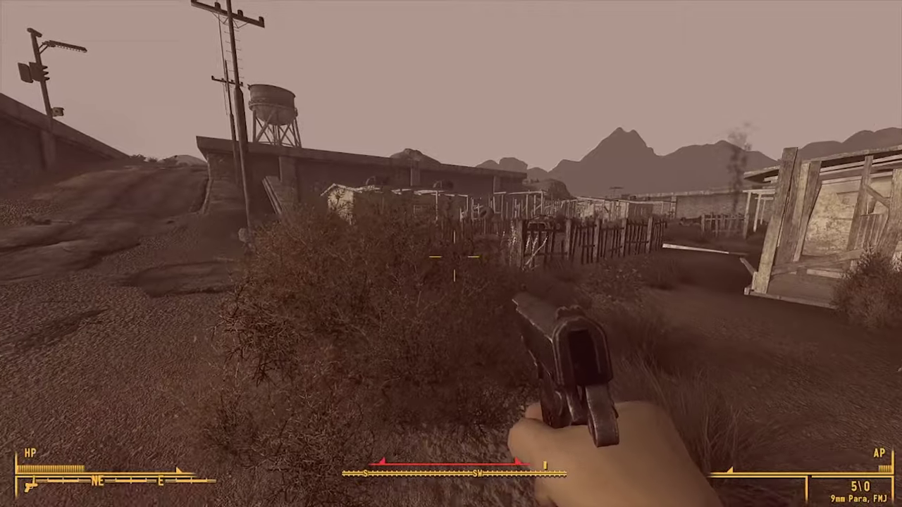
{"action": "key", "text": "w"}
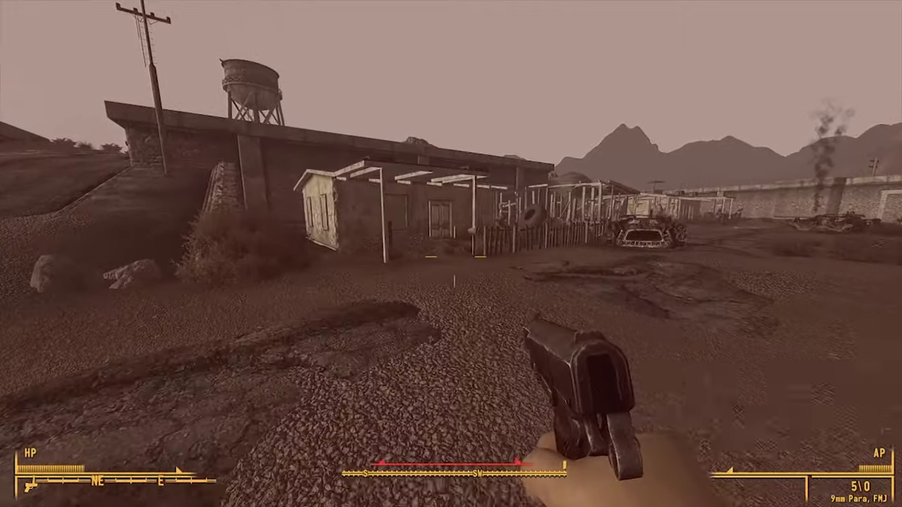
{"action": "key", "text": "w"}
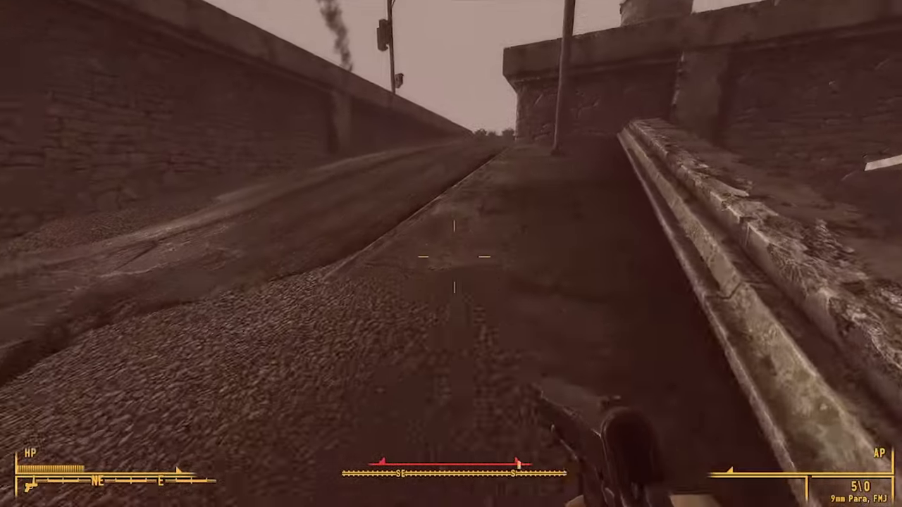
{"action": "key", "text": "w"}
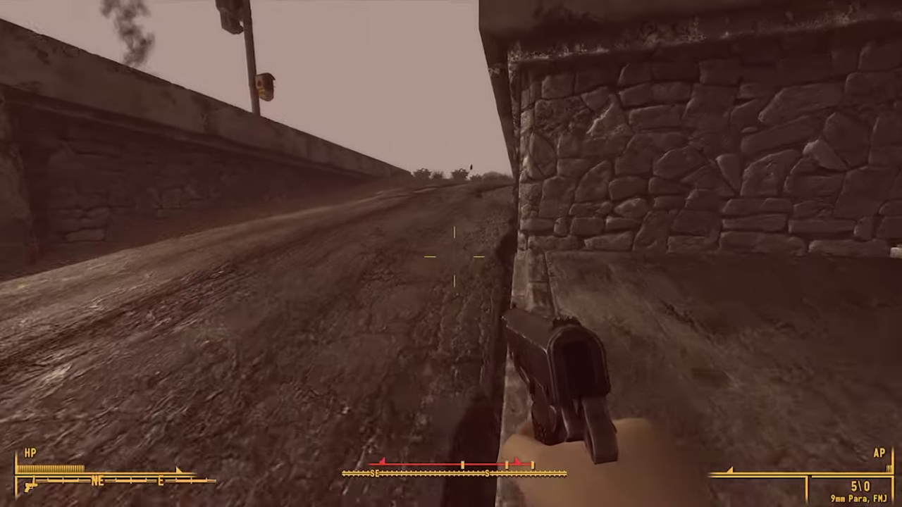
{"action": "key", "text": "w"}
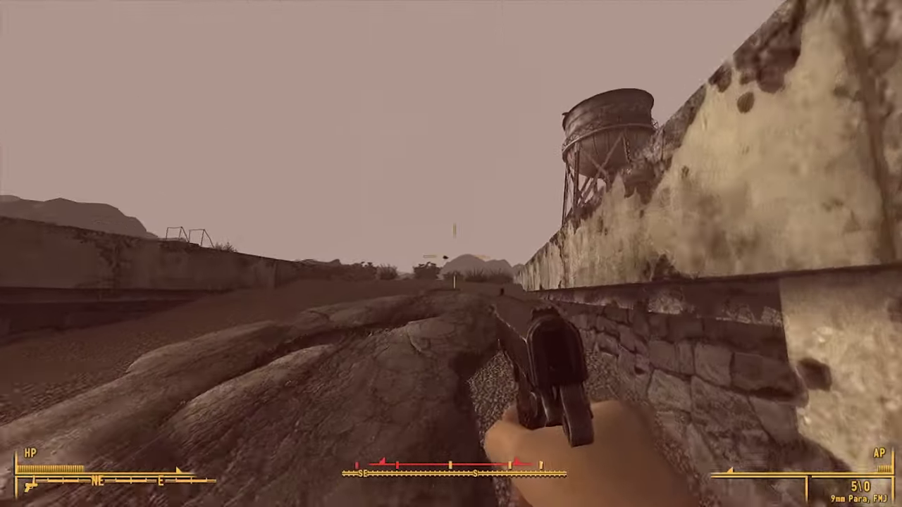
{"action": "key", "text": "w"}
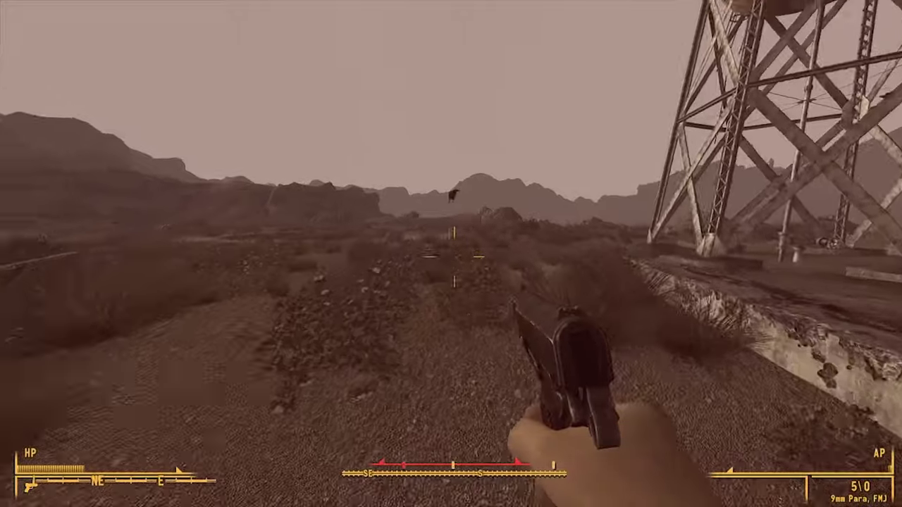
{"action": "left_click", "coordinate": [454, 257]}
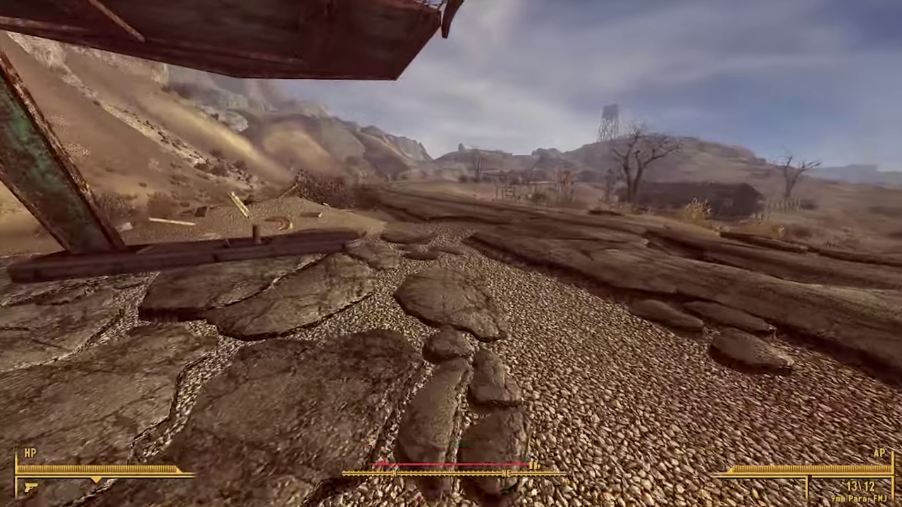
{"action": "key", "text": "w"}
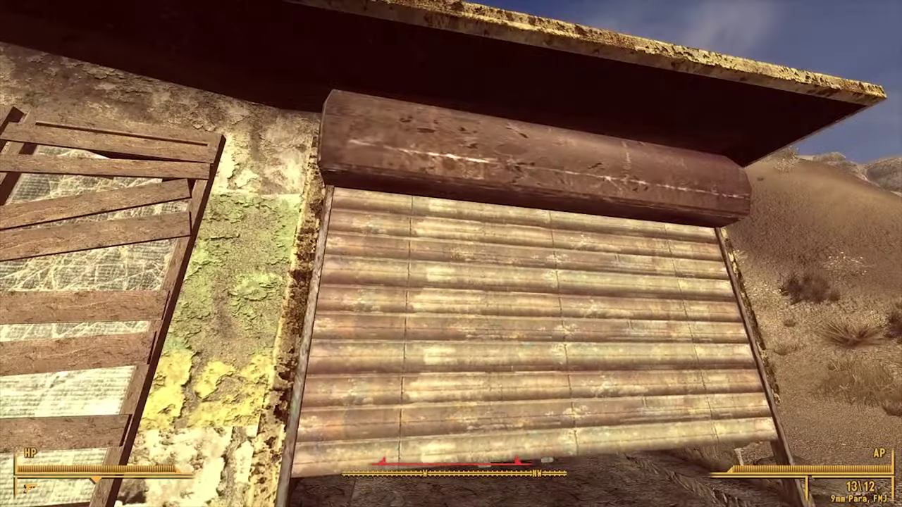
{"action": "key", "text": "e"}
{"action": "key", "text": "w"}
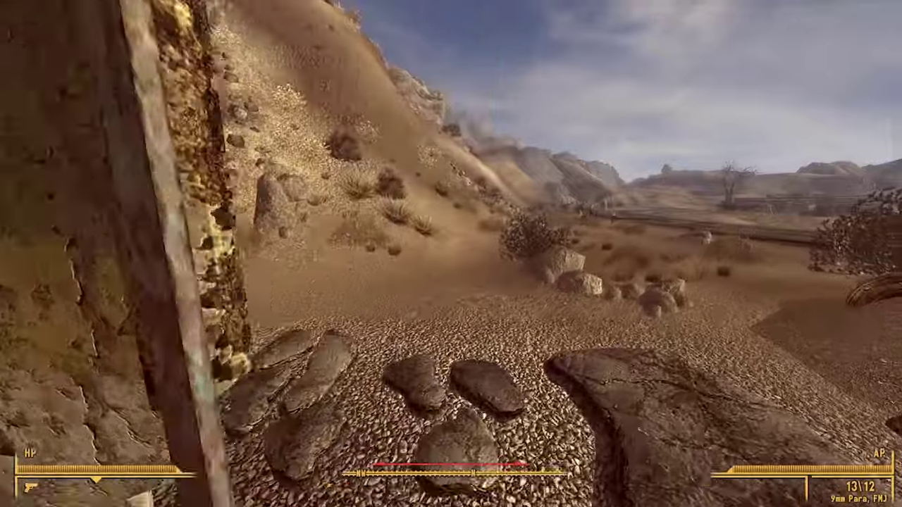
{"action": "key", "text": "w"}
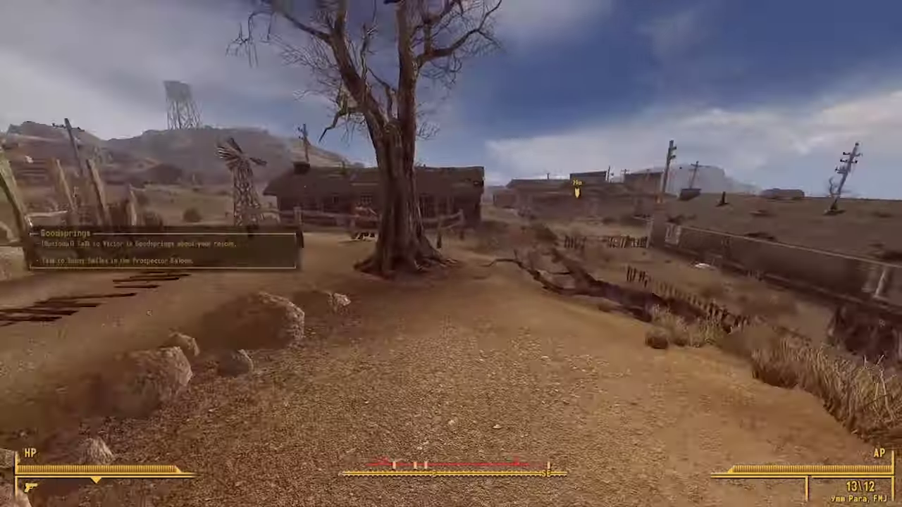
{"action": "key", "text": "w"}
{"action": "key", "text": "w"}
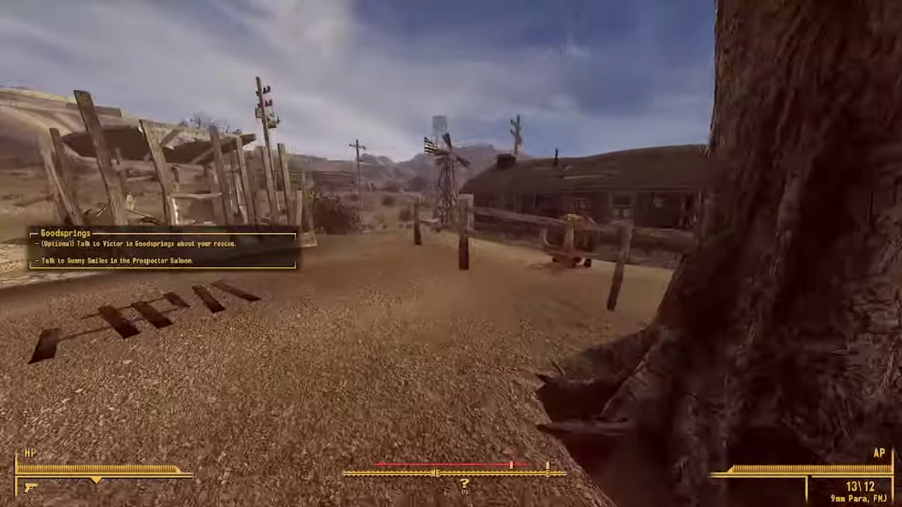
{"action": "key", "text": "w"}
{"action": "key", "text": "space"}
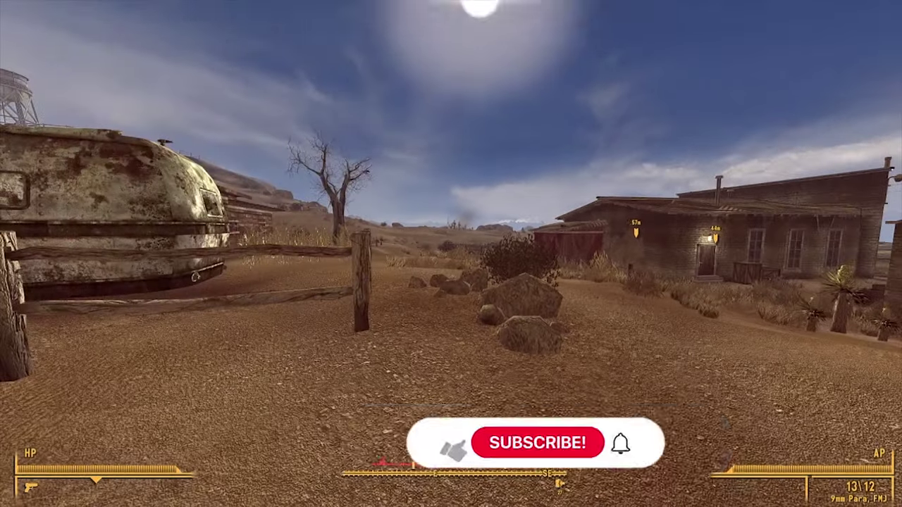
{"action": "key", "text": "w"}
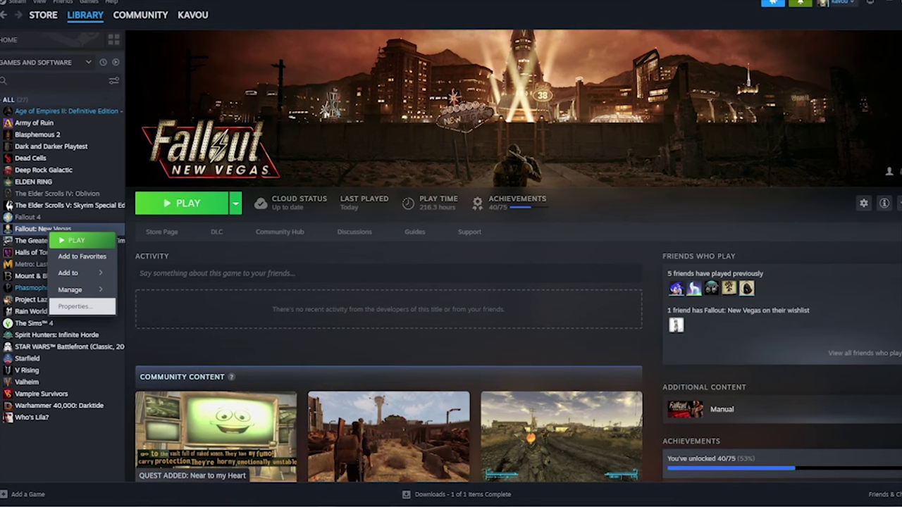
Open the local files of Fallout: New Vegas from the Steam library and select everything in the game folder.
{"action": "left_click", "coordinate": [76, 306]}
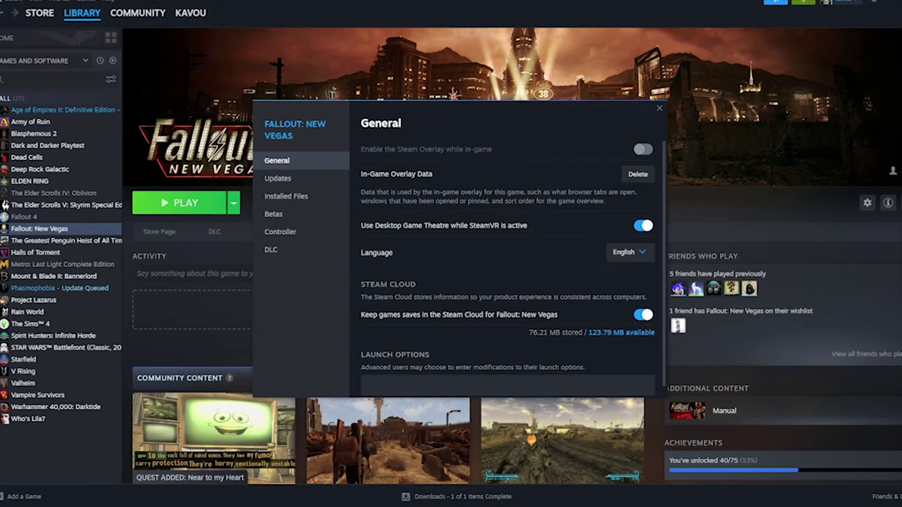
{"action": "left_click", "coordinate": [660, 108]}
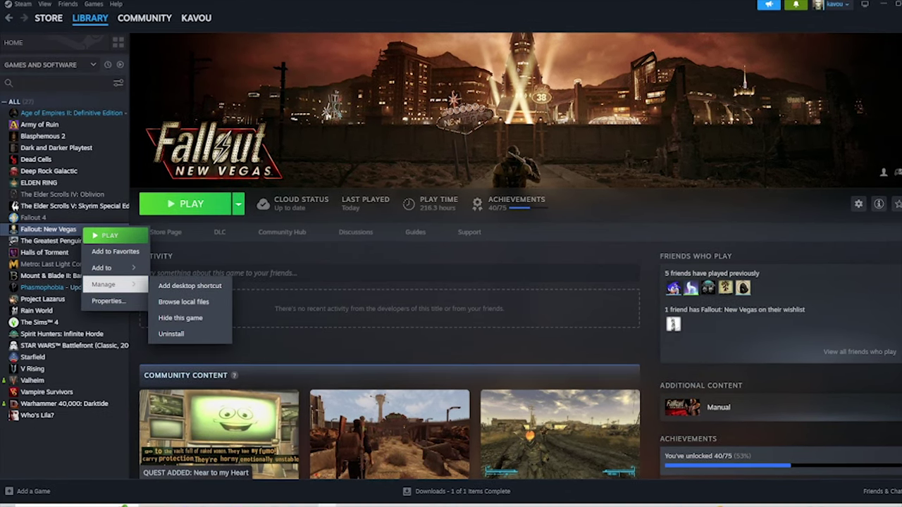
{"action": "left_click", "coordinate": [183, 301]}
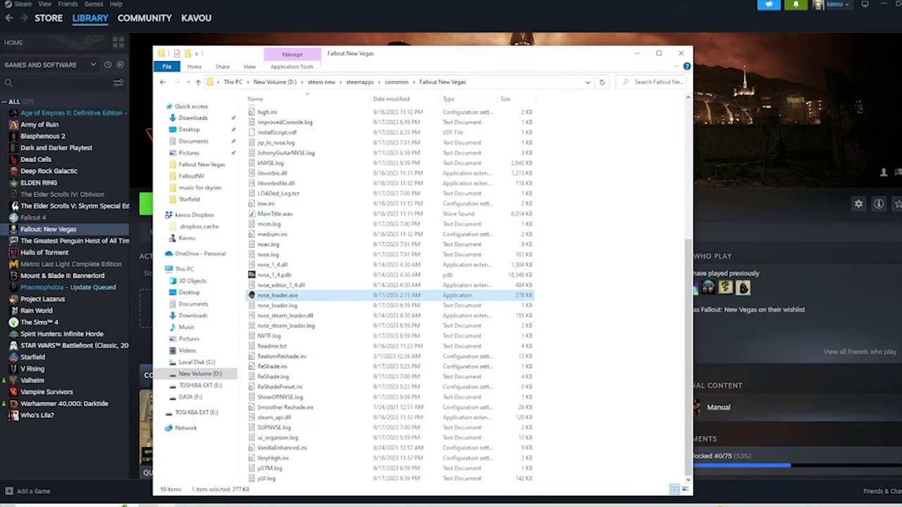
{"action": "scroll", "coordinate": [282, 398], "scroll_direction": "up", "scroll_amount": 4}
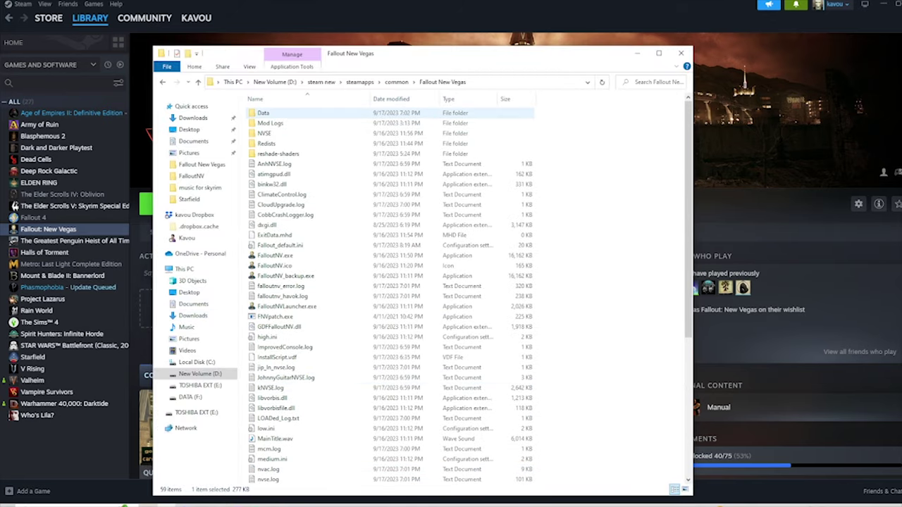
{"action": "left_click_drag", "start_coordinate": [243, 111], "coordinate": [368, 485]}
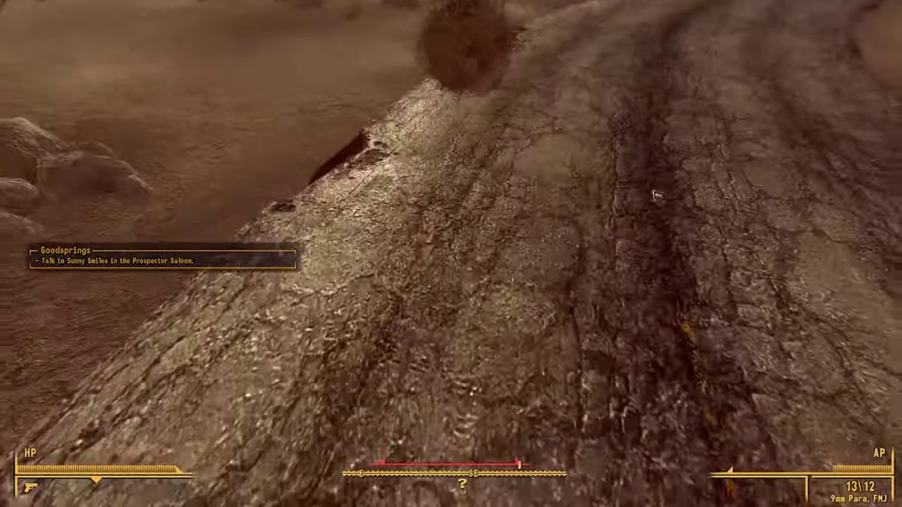
{"action": "key", "text": "w"}
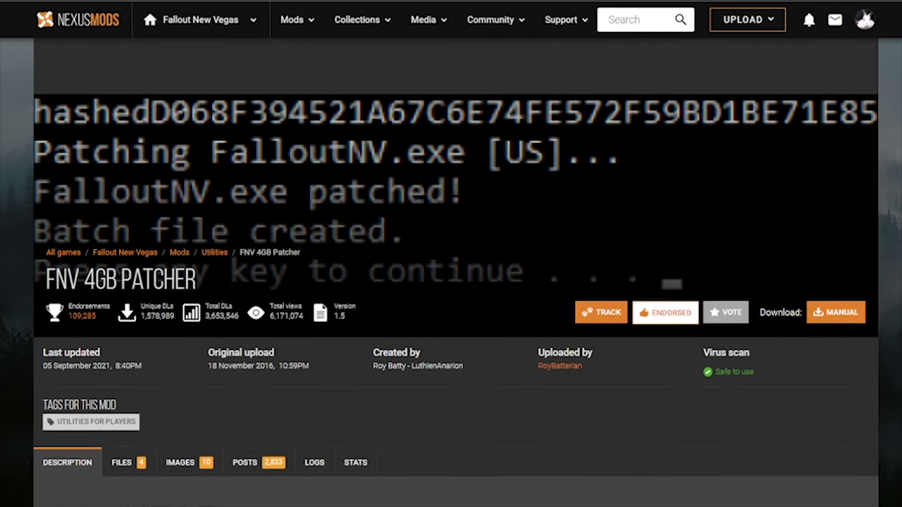
Download the 4GB Patcher main file from the FNV 4GB Patcher page on Nexus Mods.
{"action": "scroll", "coordinate": [451, 281], "scroll_direction": "down", "scroll_amount": 2}
{"action": "scroll", "coordinate": [450, 281], "scroll_direction": "down", "scroll_amount": 5}
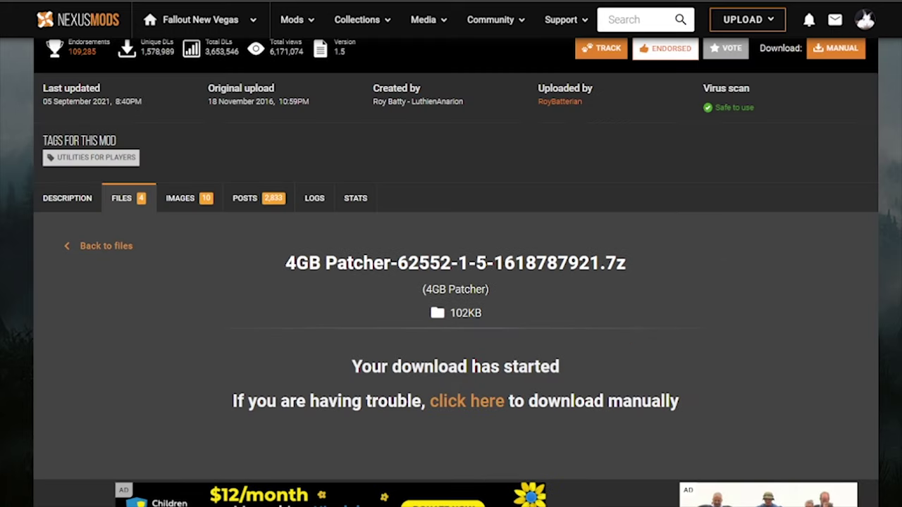
{"action": "scroll", "coordinate": [451, 281], "scroll_direction": "up", "scroll_amount": 2}
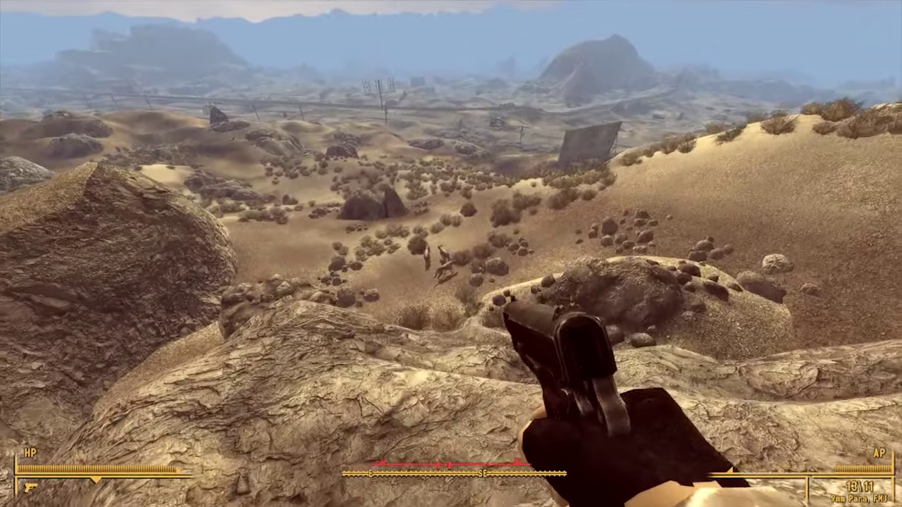
{"action": "right_click", "coordinate": [451, 254]}
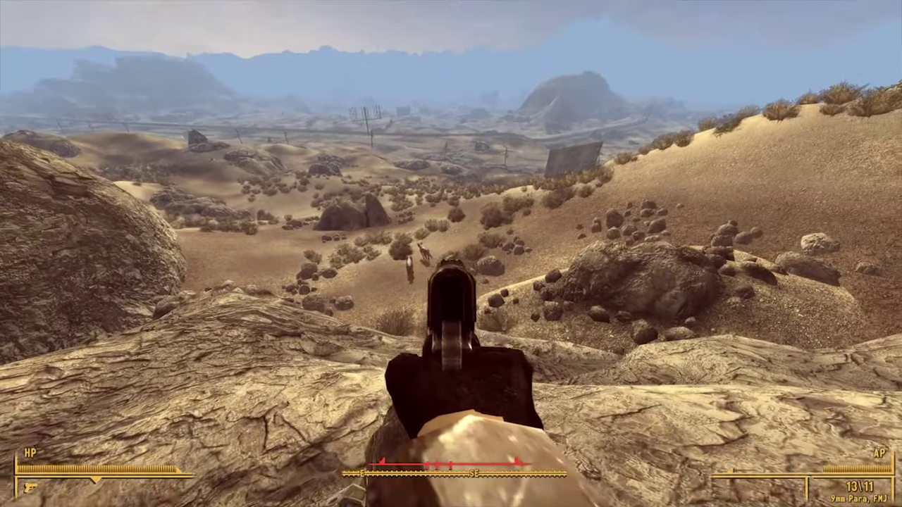
{"action": "left_click", "coordinate": [451, 254]}
{"action": "left_click", "coordinate": [451, 254]}
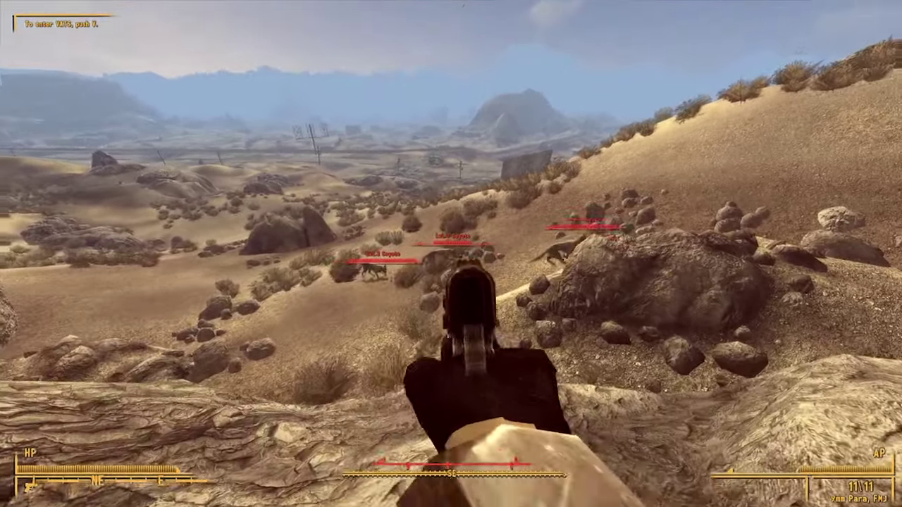
{"action": "left_click", "coordinate": [451, 254]}
{"action": "left_click", "coordinate": [451, 254]}
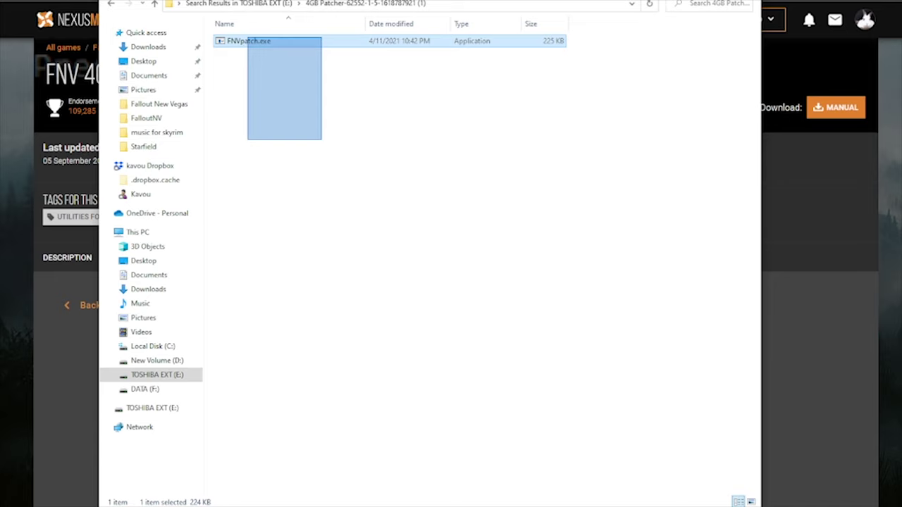
Copy FNVpatch.exe from the extracted 4GB Patcher folder into the Fallout New Vegas game folder and run it there.
{"action": "left_click_drag", "start_coordinate": [321, 140], "coordinate": [247, 38]}
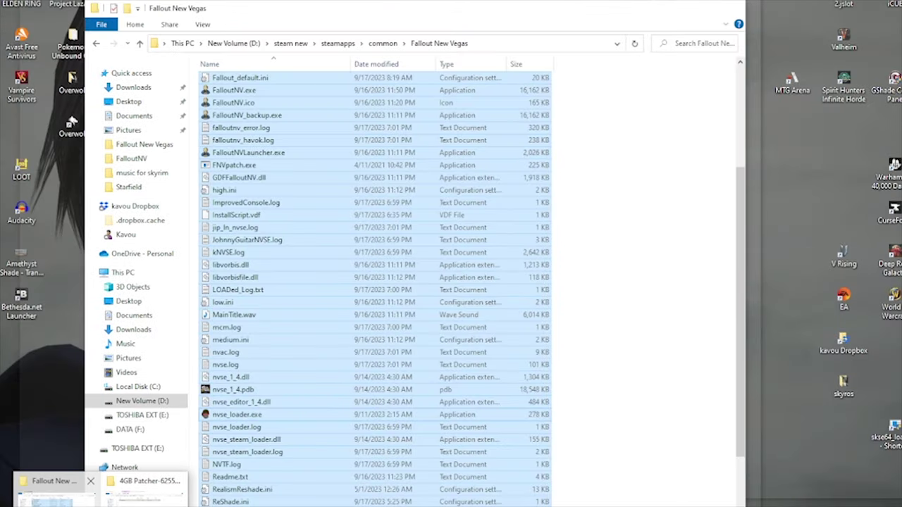
{"action": "left_click_drag", "start_coordinate": [592, 75], "coordinate": [284, 195]}
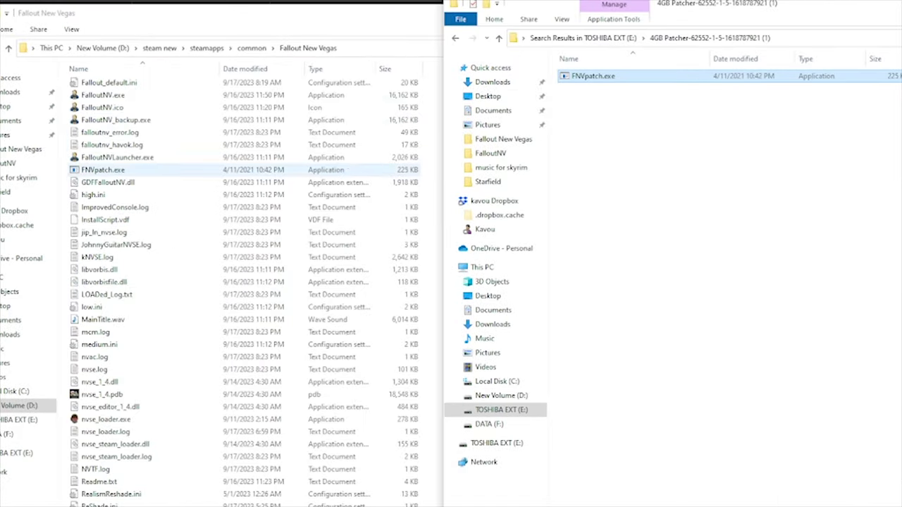
{"action": "left_click", "coordinate": [103, 170]}
{"action": "double_click", "coordinate": [111, 169]}
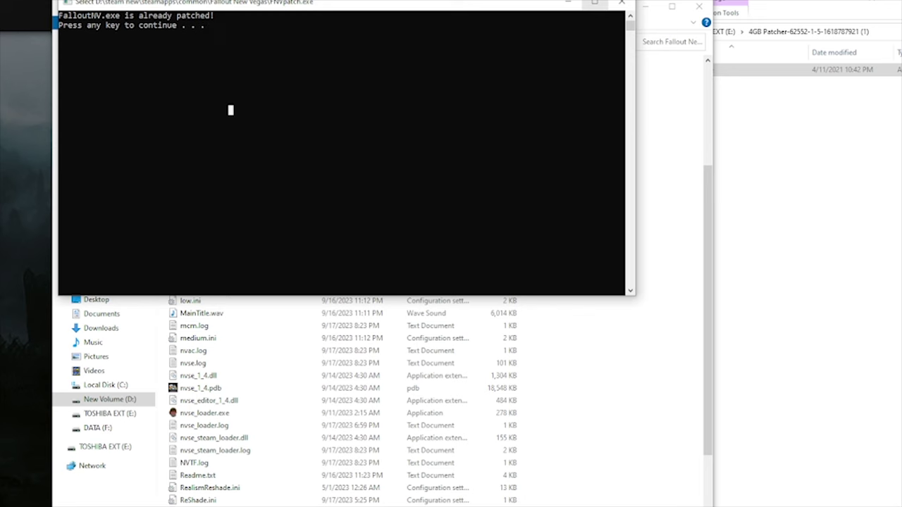
Close the patcher's console window and change the sort order of the nvse mod search results on Nexus Mods.
{"action": "left_click", "coordinate": [621, 2]}
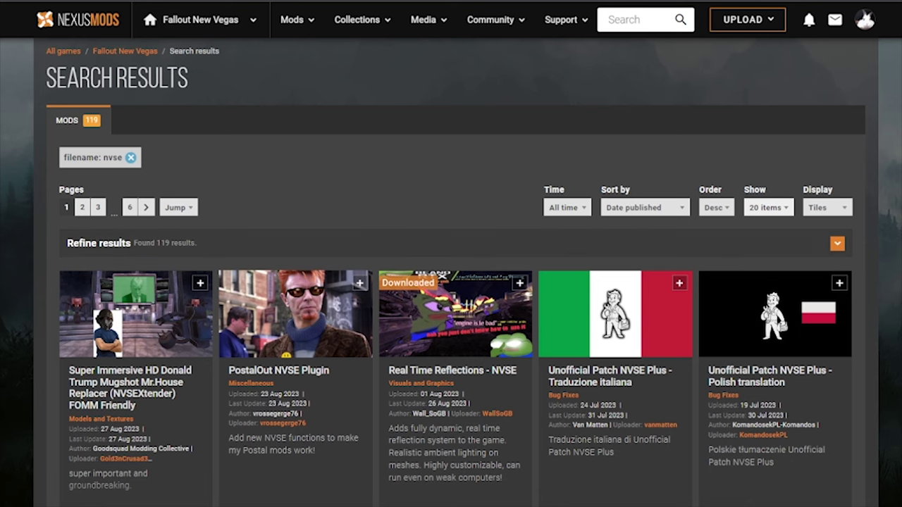
{"action": "left_click", "coordinate": [644, 207]}
{"action": "left_click", "coordinate": [634, 257]}
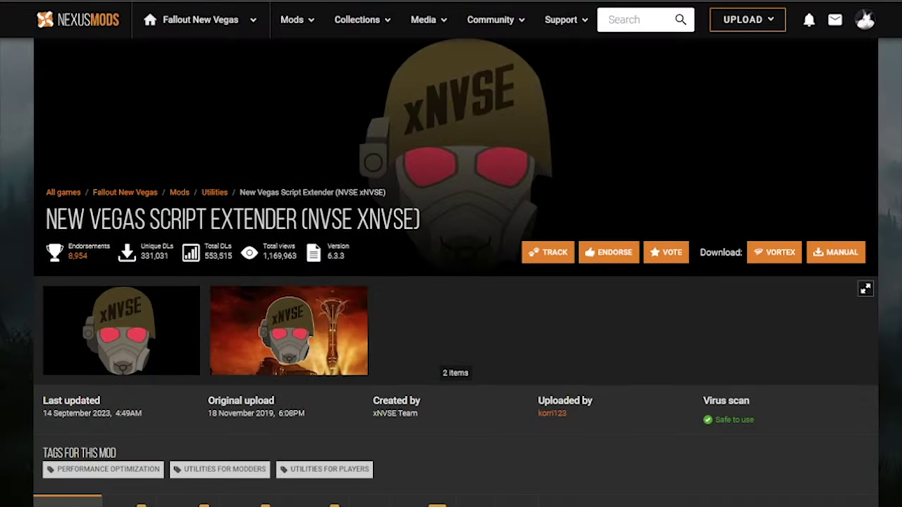
Manually download the main file of New Vegas Script Extender (xNVSE) version 6.3.3, accepting the additional-files notice.
{"action": "scroll", "coordinate": [451, 282], "scroll_direction": "down", "scroll_amount": 3}
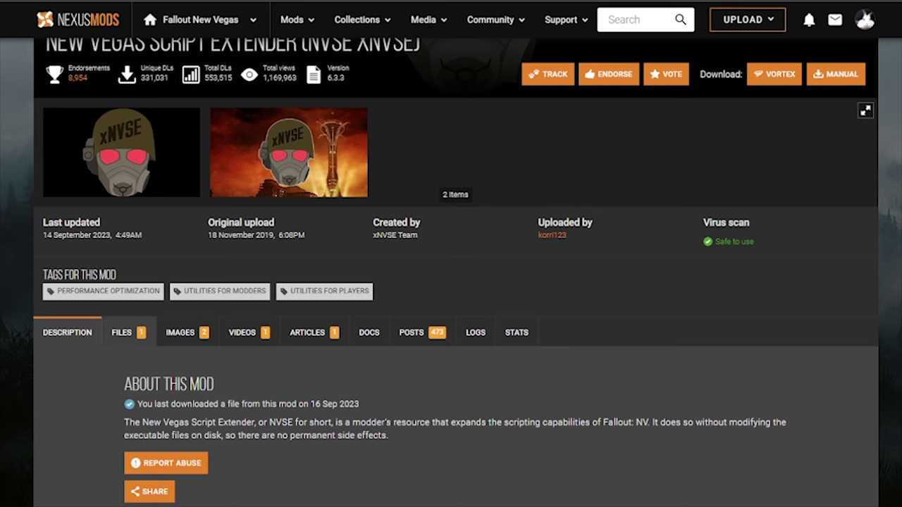
{"action": "left_click", "coordinate": [129, 332]}
{"action": "scroll", "coordinate": [129, 333], "scroll_direction": "down", "scroll_amount": 3}
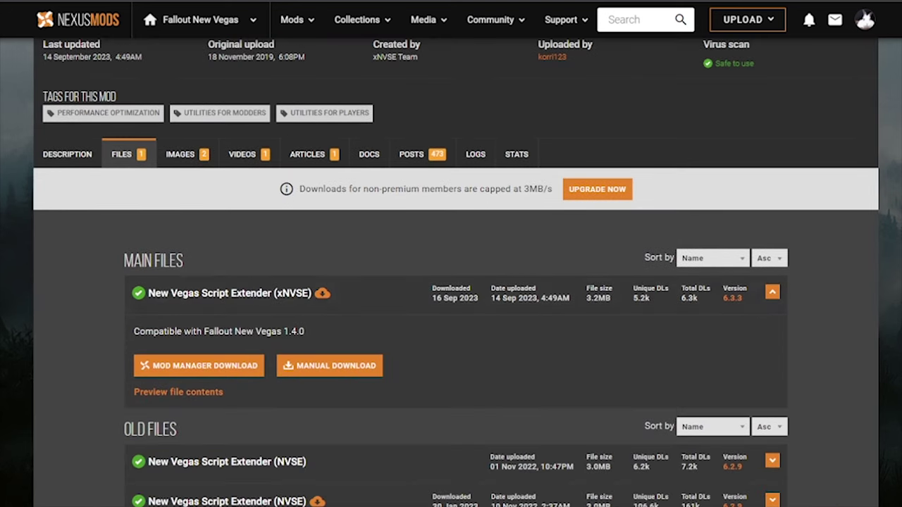
{"action": "left_click", "coordinate": [329, 364]}
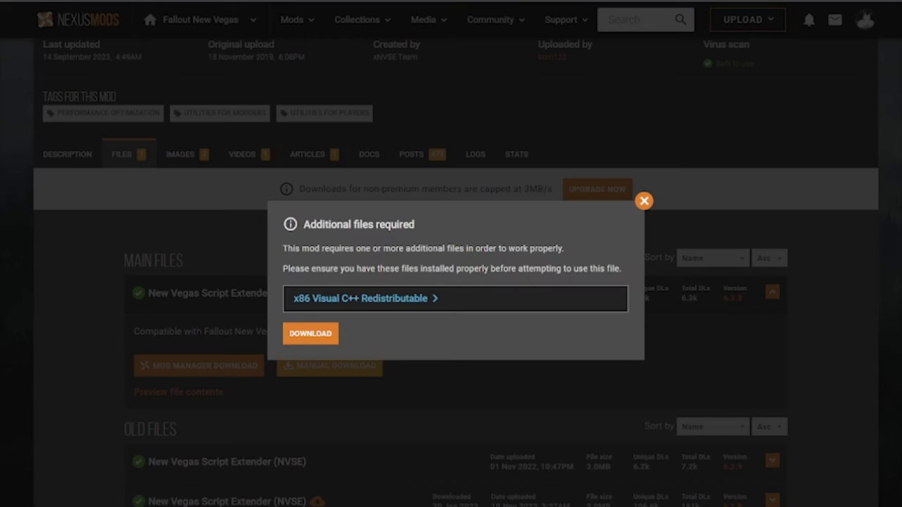
{"action": "left_click", "coordinate": [310, 332]}
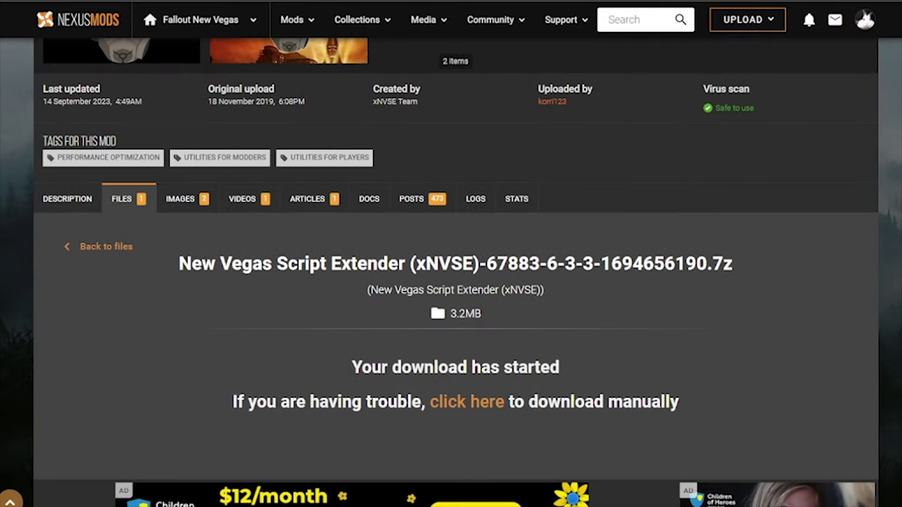
Show the downloaded xNVSE archive in its folder and transfer all the extracted files, including the Data folder, into the Fallout New Vegas game folder.
{"action": "right_click", "coordinate": [10, 506]}
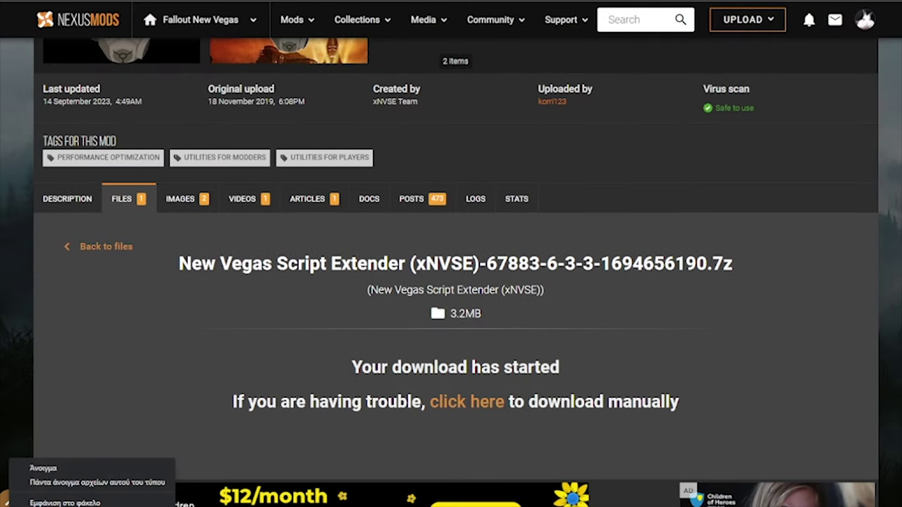
{"action": "left_click", "coordinate": [65, 503]}
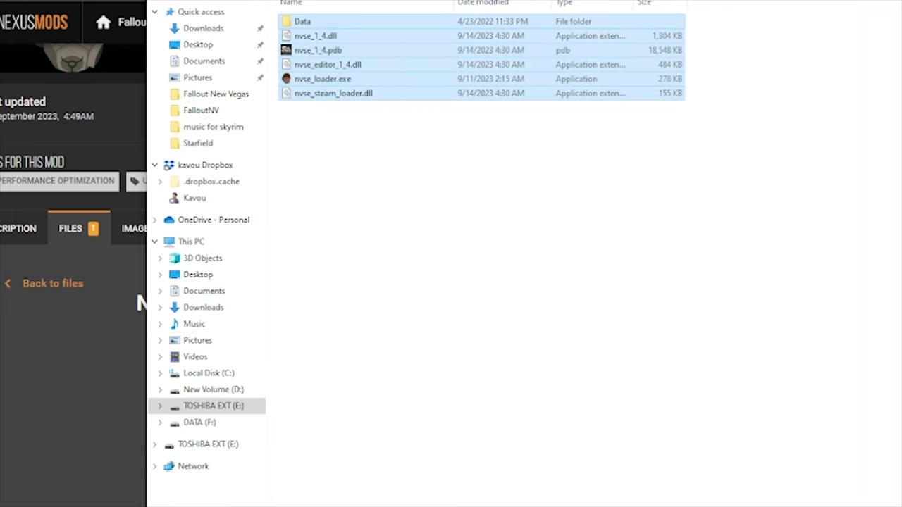
{"action": "left_click_drag", "start_coordinate": [437, 71], "coordinate": [258, 194]}
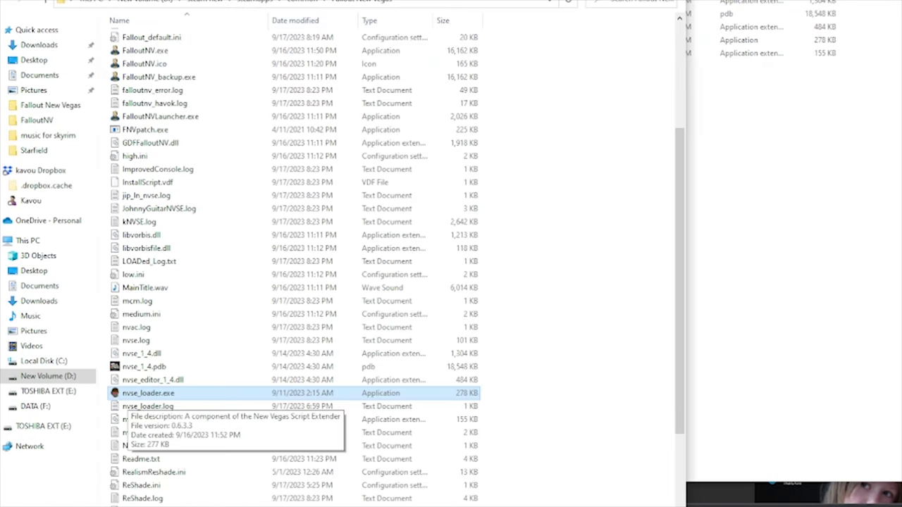
Look over the installed files in the game folder, open its Data folder and find the NVSE folder.
{"action": "scroll", "coordinate": [131, 396], "scroll_direction": "up", "scroll_amount": 5}
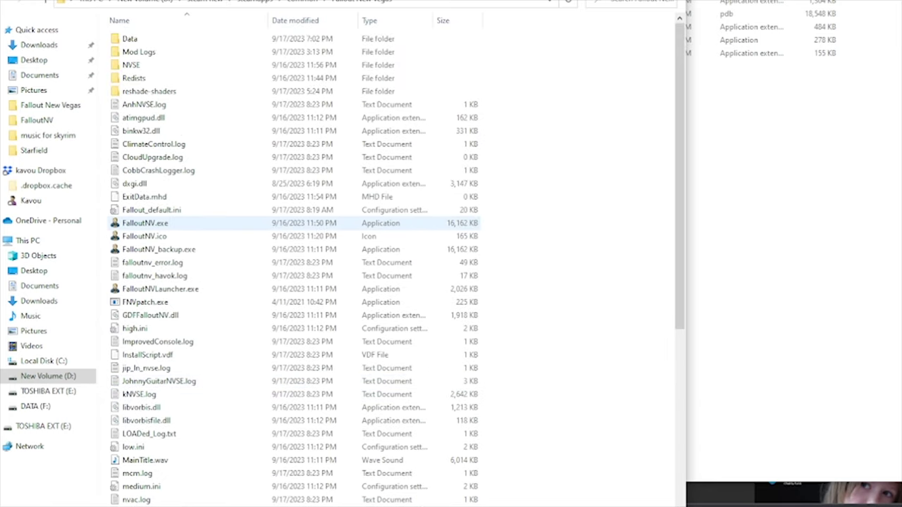
{"action": "scroll", "coordinate": [141, 212], "scroll_direction": "down", "scroll_amount": 7}
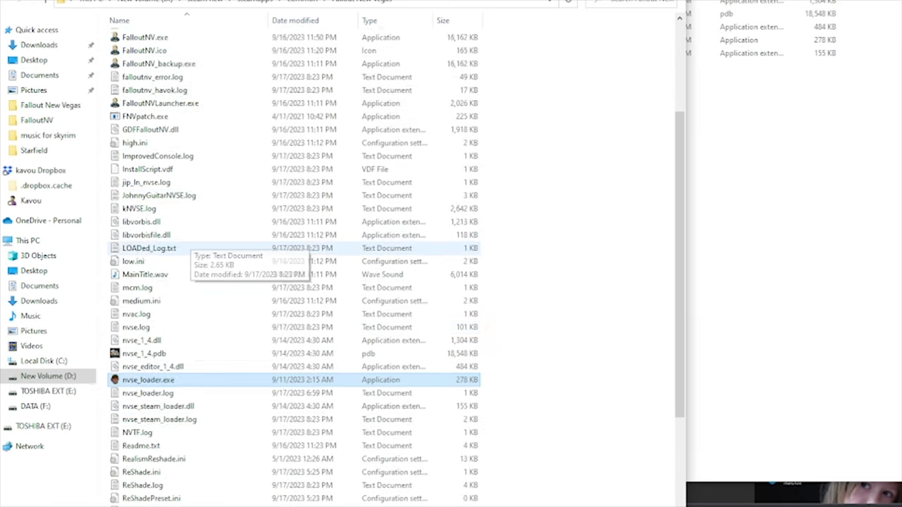
{"action": "scroll", "coordinate": [140, 181], "scroll_direction": "up", "scroll_amount": 3}
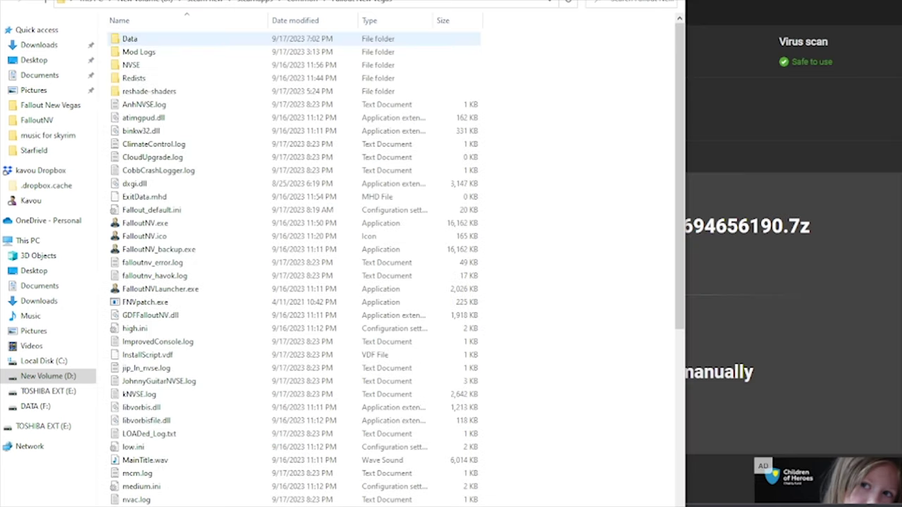
{"action": "double_click", "coordinate": [141, 38]}
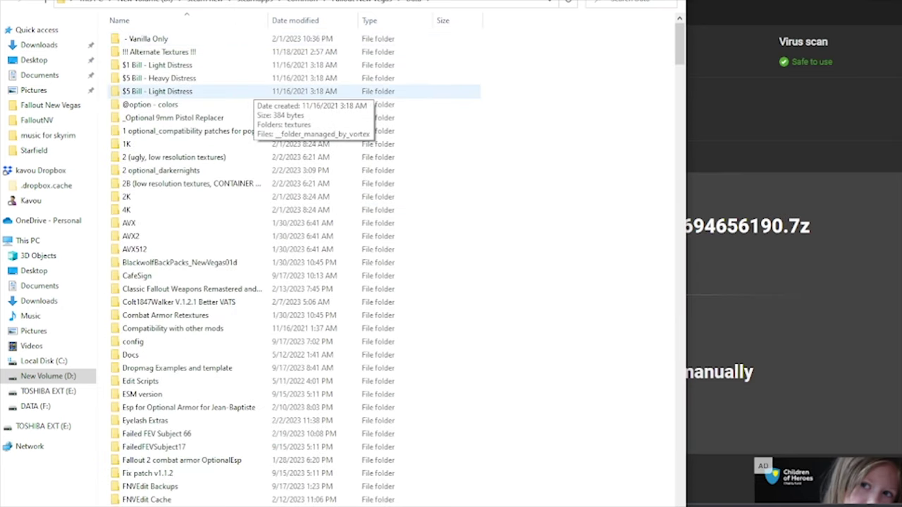
{"action": "scroll", "coordinate": [141, 247], "scroll_direction": "down", "scroll_amount": 16}
{"action": "scroll", "coordinate": [141, 300], "scroll_direction": "up", "scroll_amount": 1}
{"action": "right_click", "coordinate": [101, 239]}
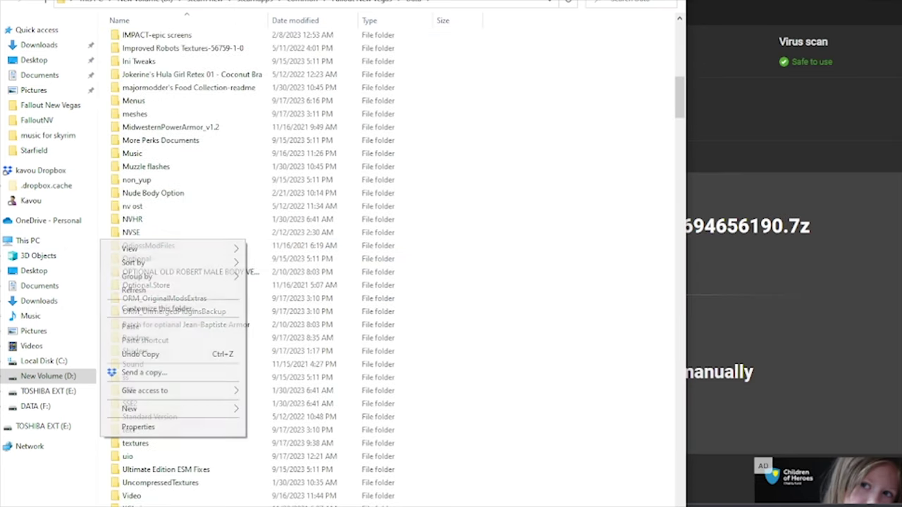
{"action": "mouse_move", "coordinate": [134, 409]}
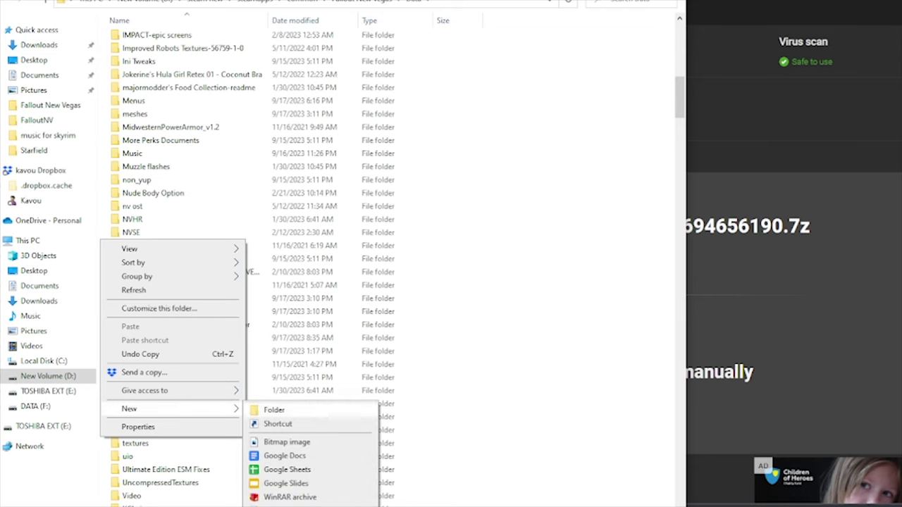
{"action": "left_click", "coordinate": [522, 352]}
Open the NVSE folder inside the game's Data folder.
{"action": "left_click", "coordinate": [132, 233]}
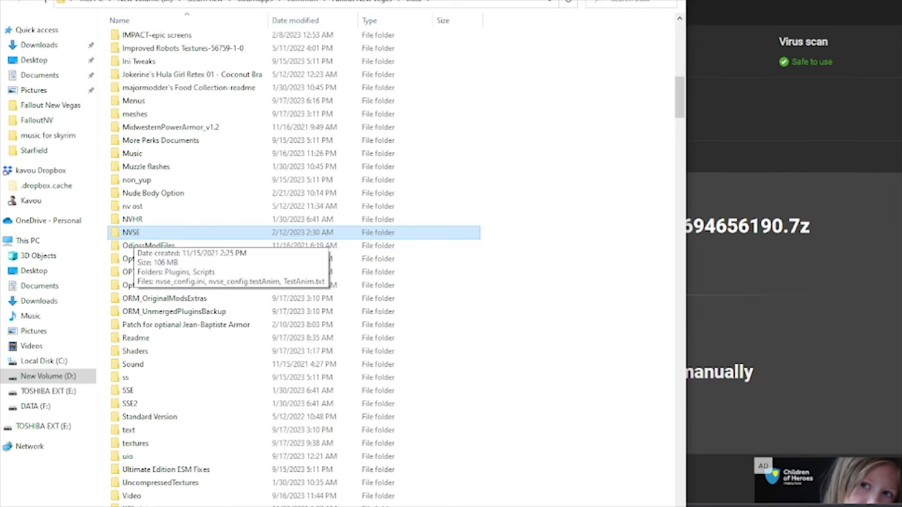
{"action": "key", "text": "Return"}
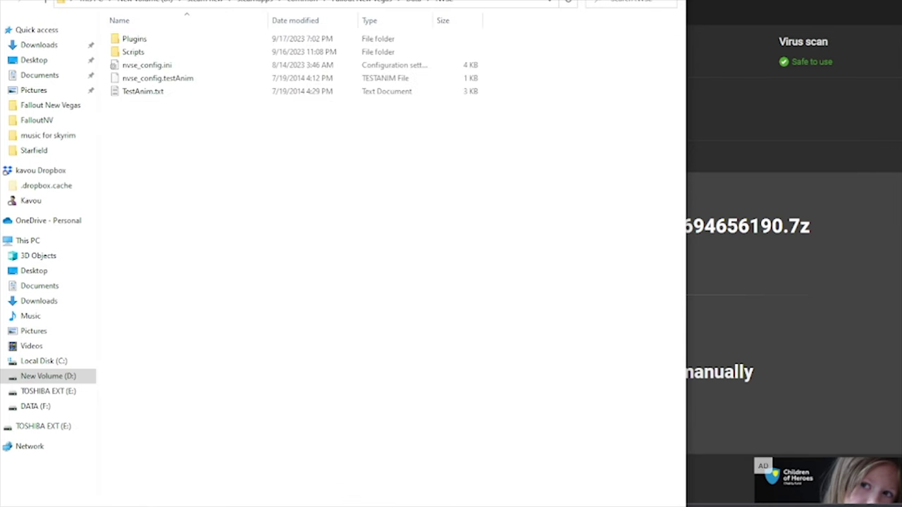
Create a blank text document with the default name in the NVSE folder and delete it.
{"action": "right_click", "coordinate": [175, 153]}
{"action": "mouse_move", "coordinate": [211, 322]}
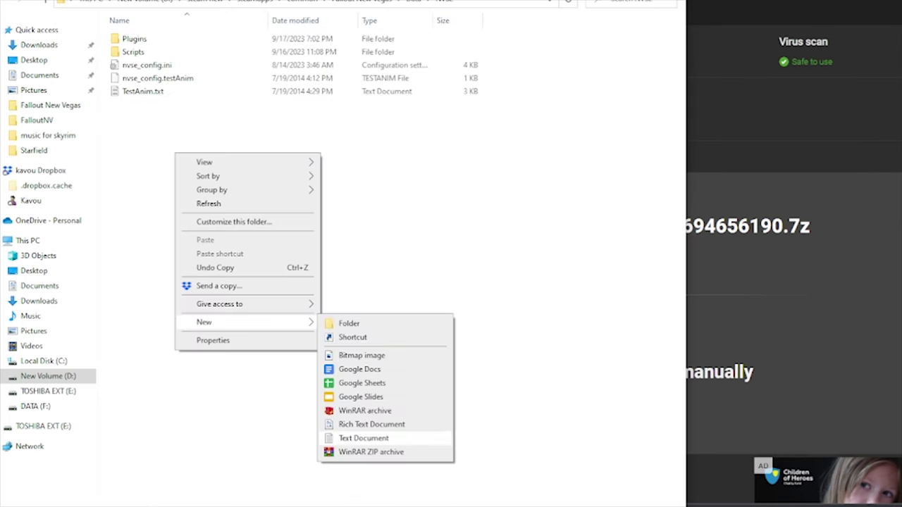
{"action": "left_click", "coordinate": [363, 439]}
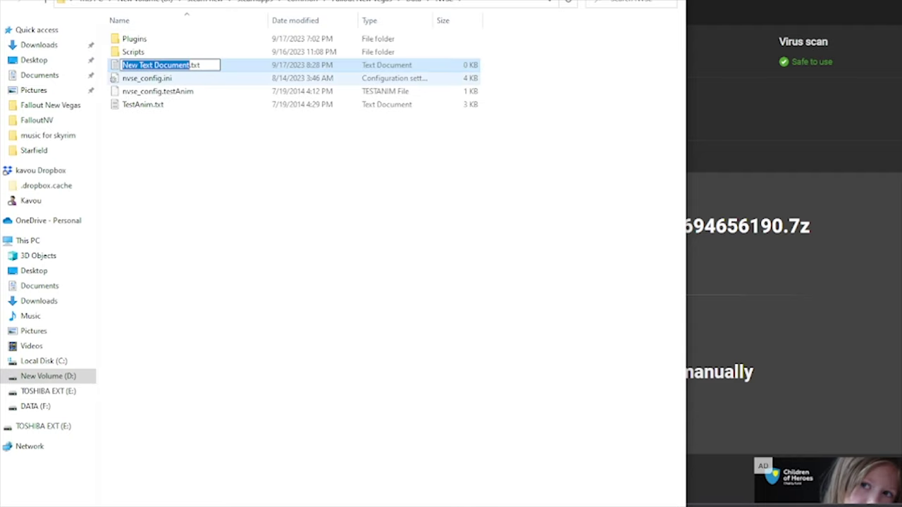
{"action": "key", "text": "Return"}
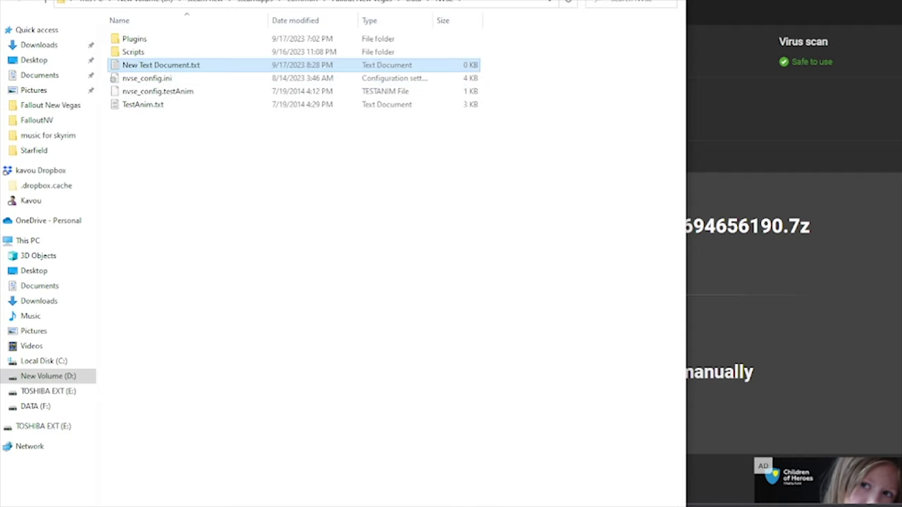
{"action": "key", "text": "Delete"}
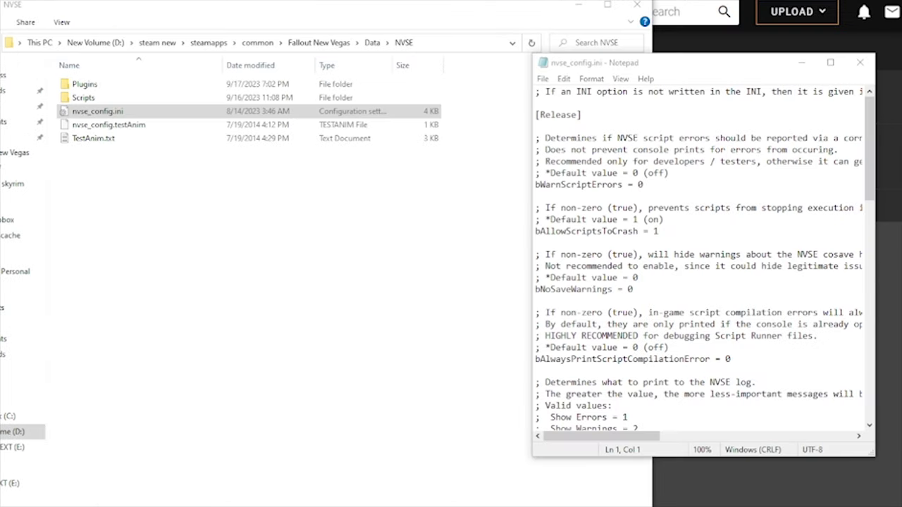
Examine the [Memory] section and DefaultHeapInitialAllocMB line in nvse_config.ini, close the file and leave the NVSE folder.
{"action": "left_click_drag", "start_coordinate": [586, 174], "coordinate": [535, 173]}
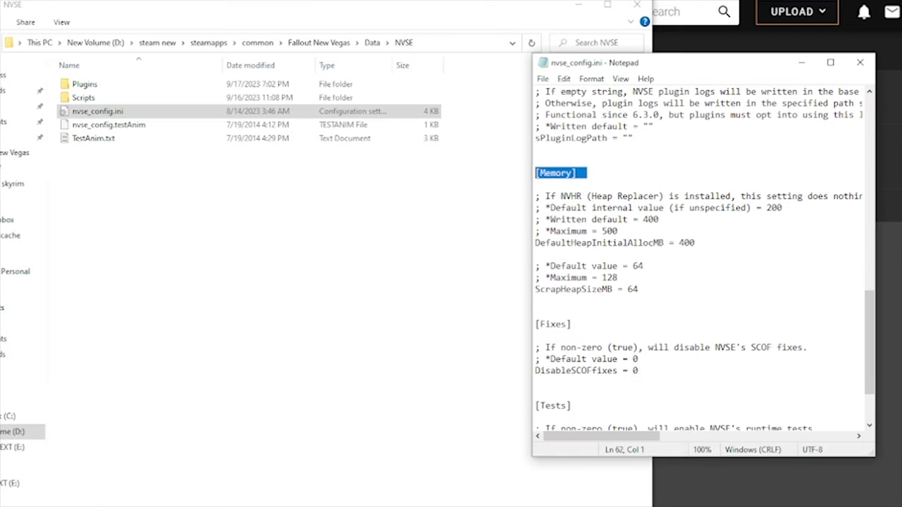
{"action": "left_click_drag", "start_coordinate": [535, 242], "coordinate": [694, 242]}
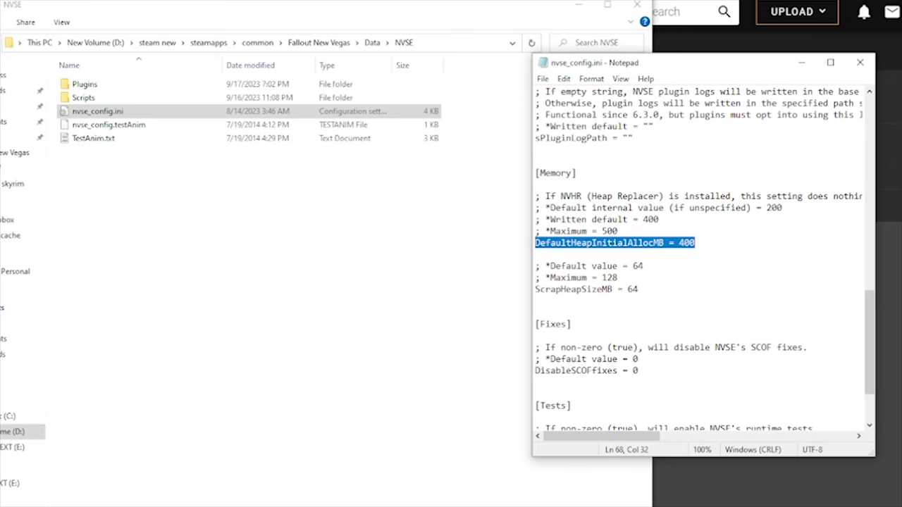
{"action": "scroll", "coordinate": [700, 258], "scroll_direction": "up", "scroll_amount": 2}
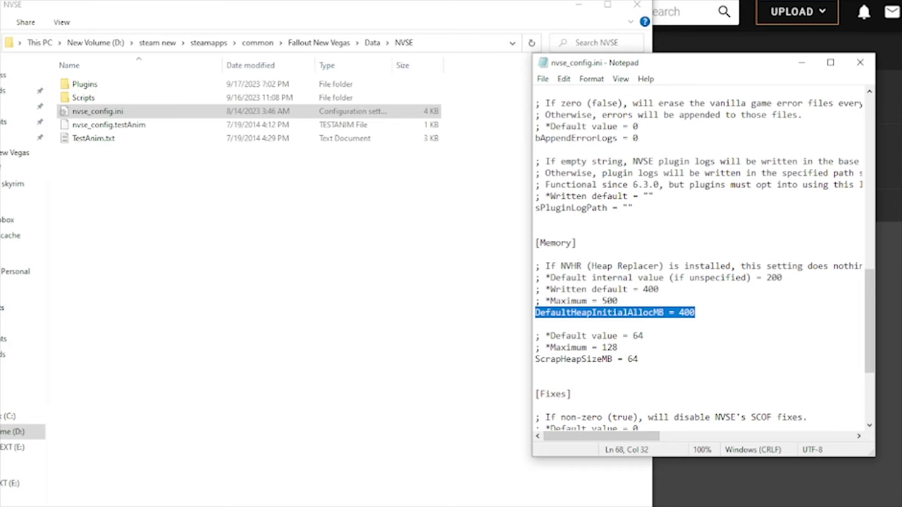
{"action": "scroll", "coordinate": [701, 257], "scroll_direction": "down", "scroll_amount": 2}
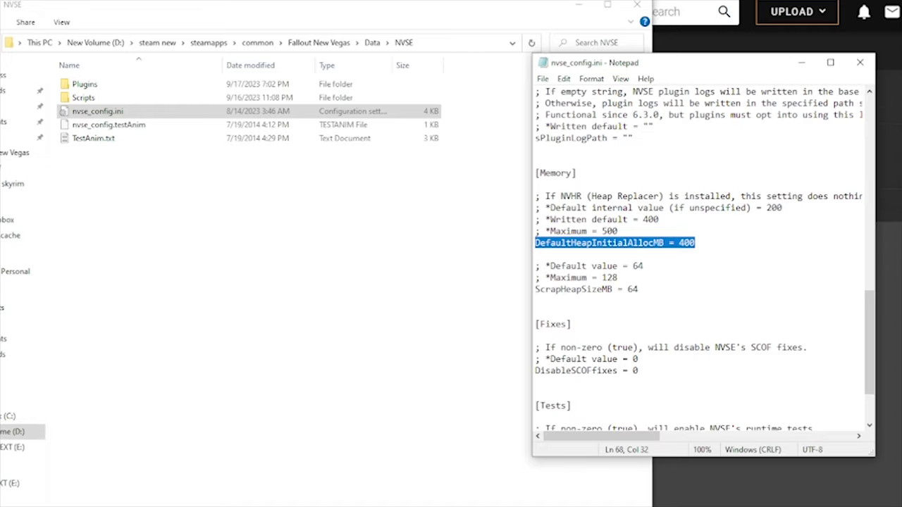
{"action": "key", "text": "alt+F4"}
{"action": "key", "text": "alt+Left"}
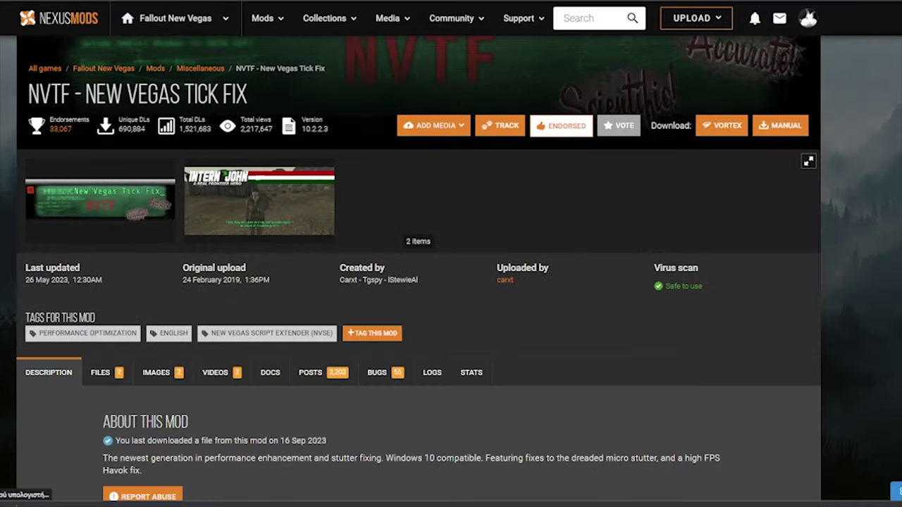
Review the requirements of the NVTF - New Vegas Tick Fix mod and open its files list.
{"action": "scroll", "coordinate": [450, 282], "scroll_direction": "down", "scroll_amount": 3}
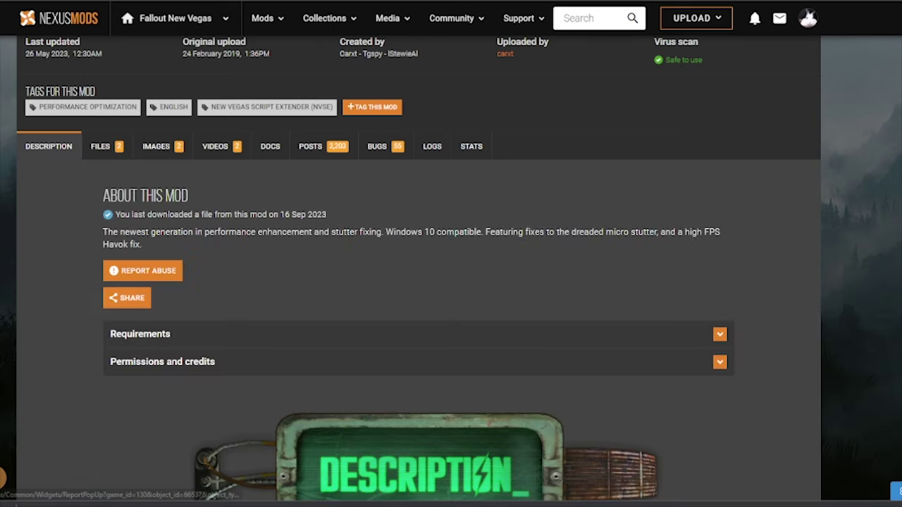
{"action": "left_click", "coordinate": [141, 334]}
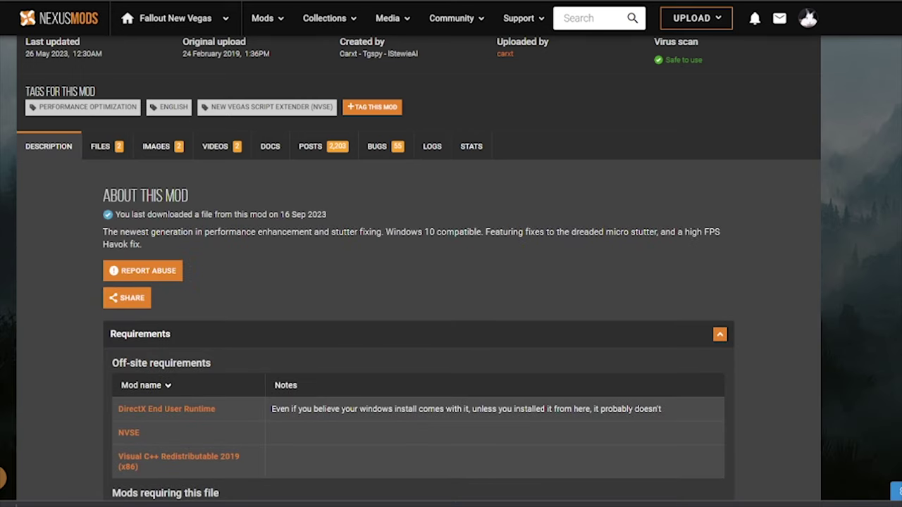
{"action": "left_click", "coordinate": [102, 146]}
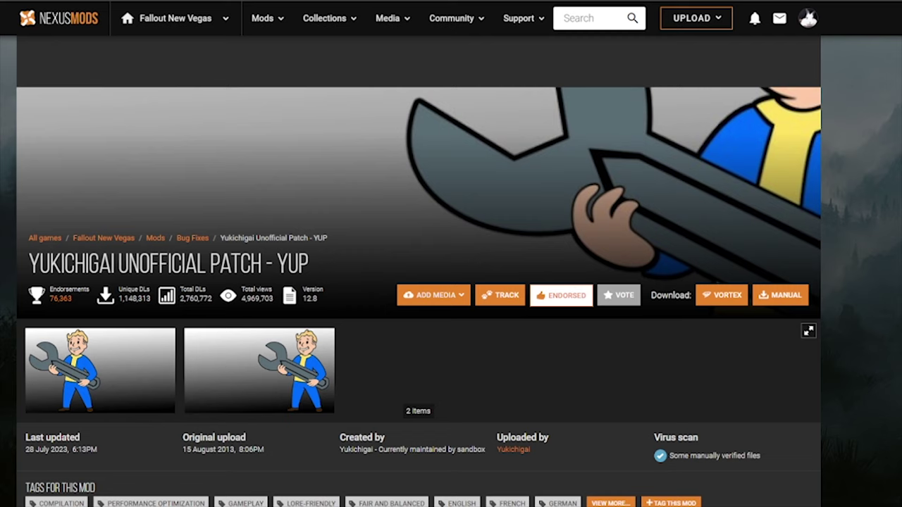
Check the title and last-updated date on the Yukichigai Unofficial Patch - YUP page.
{"action": "left_click_drag", "start_coordinate": [29, 264], "coordinate": [129, 265]}
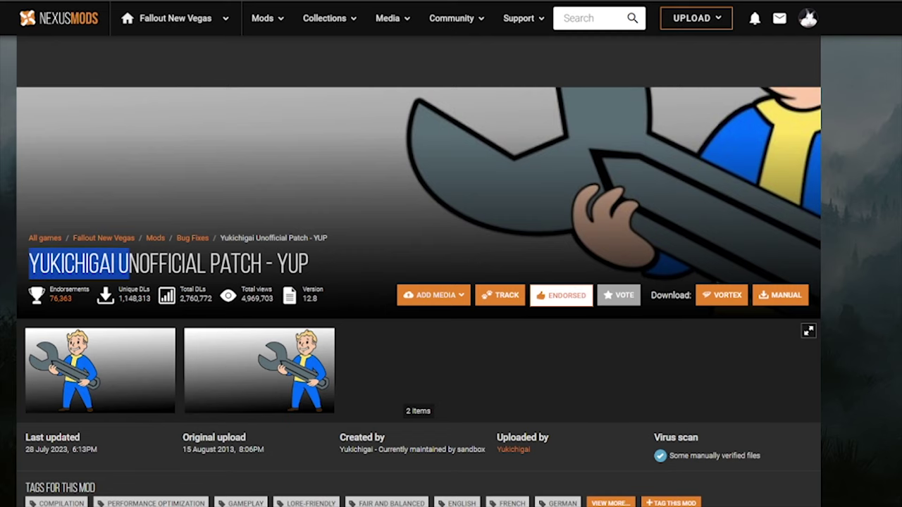
{"action": "scroll", "coordinate": [418, 271], "scroll_direction": "down", "scroll_amount": 3}
{"action": "scroll", "coordinate": [418, 271], "scroll_direction": "up", "scroll_amount": 2}
{"action": "scroll", "coordinate": [419, 270], "scroll_direction": "down", "scroll_amount": 3}
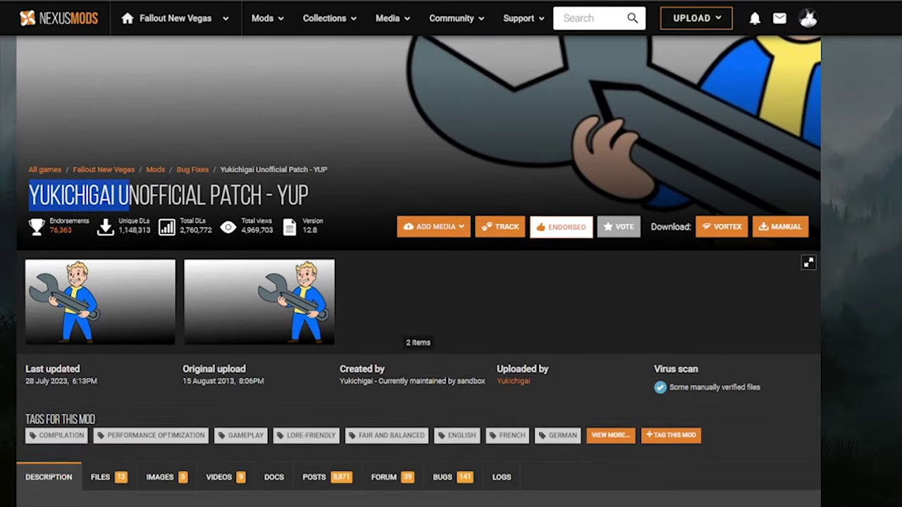
{"action": "double_click", "coordinate": [60, 223]}
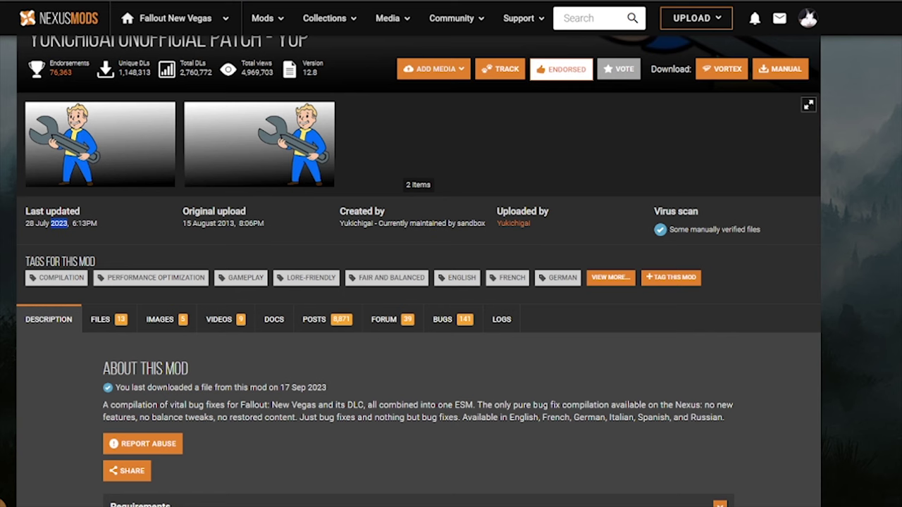
Open the YUP mod's files list and look over its main files.
{"action": "left_click", "coordinate": [108, 319]}
{"action": "scroll", "coordinate": [304, 263], "scroll_direction": "down", "scroll_amount": 4}
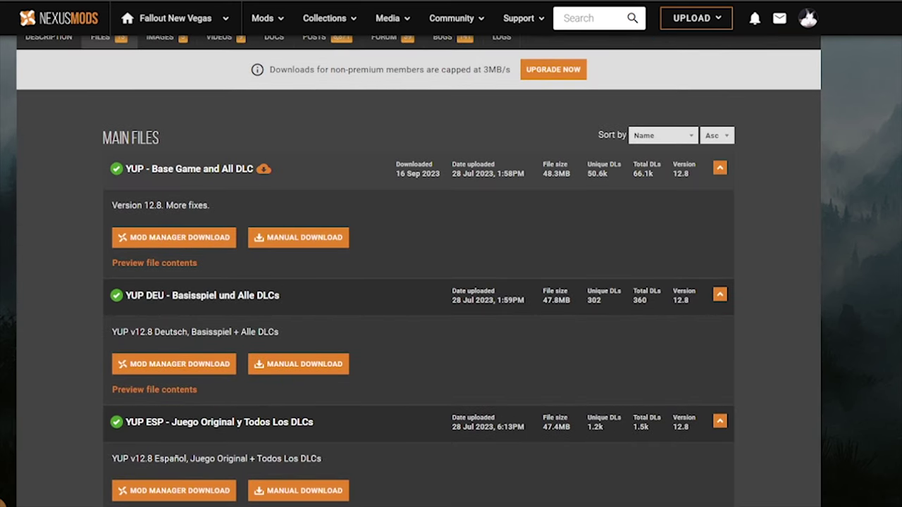
{"action": "scroll", "coordinate": [176, 350], "scroll_direction": "up", "scroll_amount": 2}
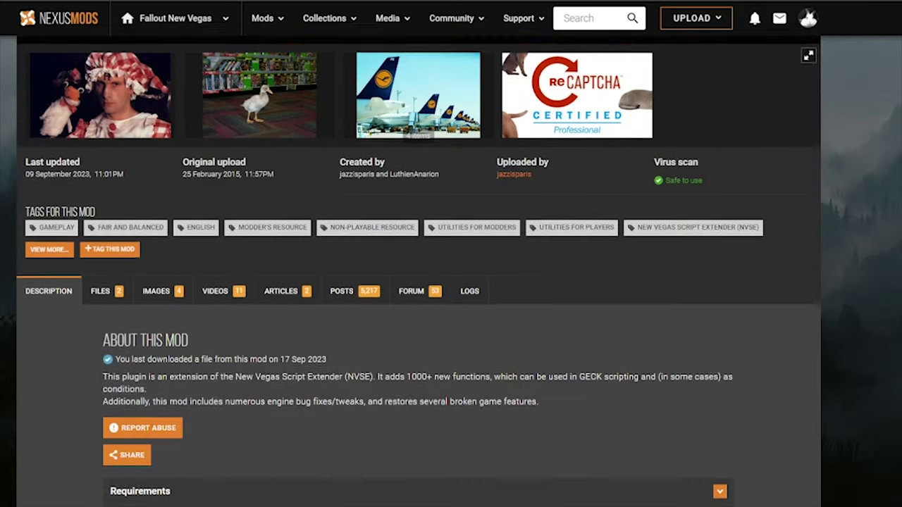
Look over the overview and description of the JIP LN NVSE Plugin page.
{"action": "scroll", "coordinate": [163, 227], "scroll_direction": "up", "scroll_amount": 1}
{"action": "scroll", "coordinate": [163, 226], "scroll_direction": "down", "scroll_amount": 1}
{"action": "scroll", "coordinate": [164, 227], "scroll_direction": "up", "scroll_amount": 2}
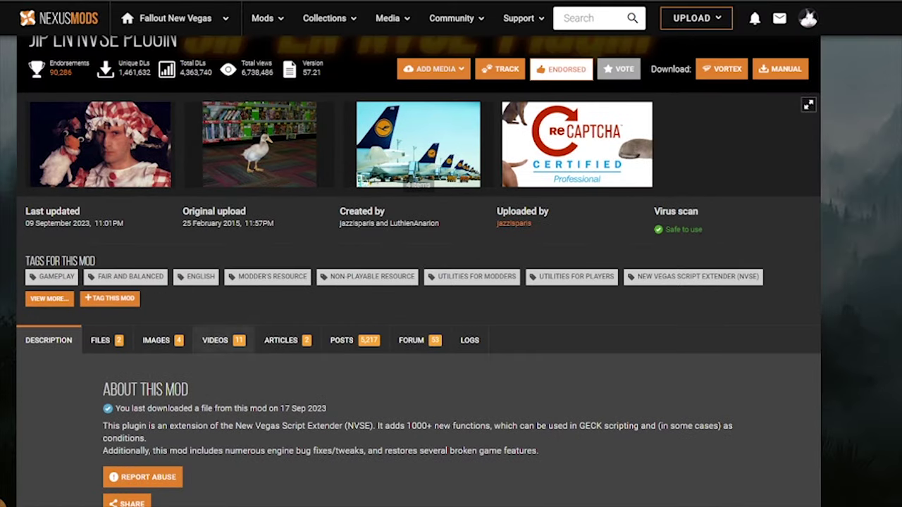
Open the JIP LN NVSE Plugin files list and look over the plugin and JIP LN Settings INI main files.
{"action": "left_click", "coordinate": [108, 340]}
{"action": "scroll", "coordinate": [451, 282], "scroll_direction": "down", "scroll_amount": 5}
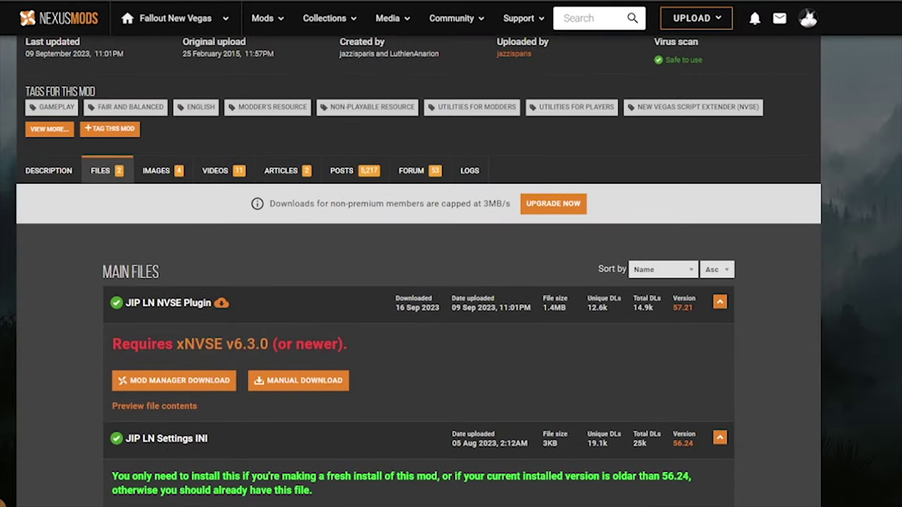
{"action": "scroll", "coordinate": [451, 282], "scroll_direction": "up", "scroll_amount": 1}
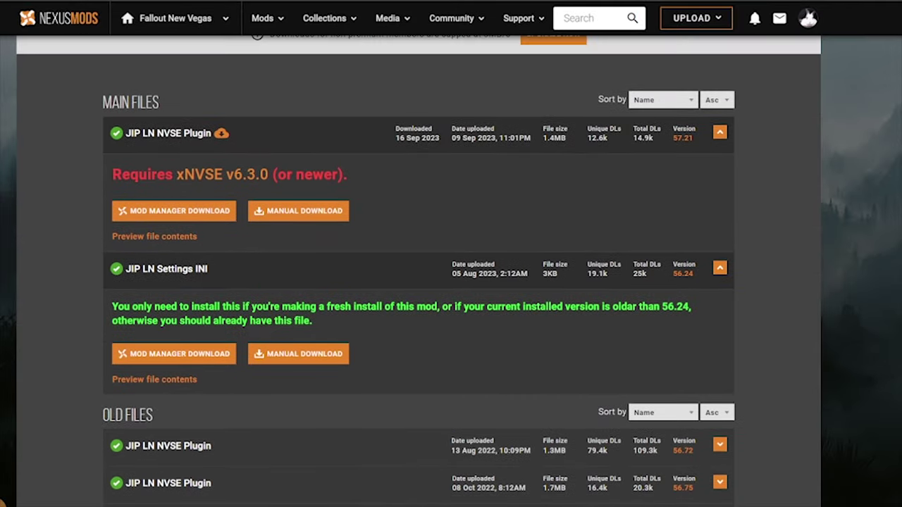
{"action": "scroll", "coordinate": [451, 282], "scroll_direction": "up", "scroll_amount": 2}
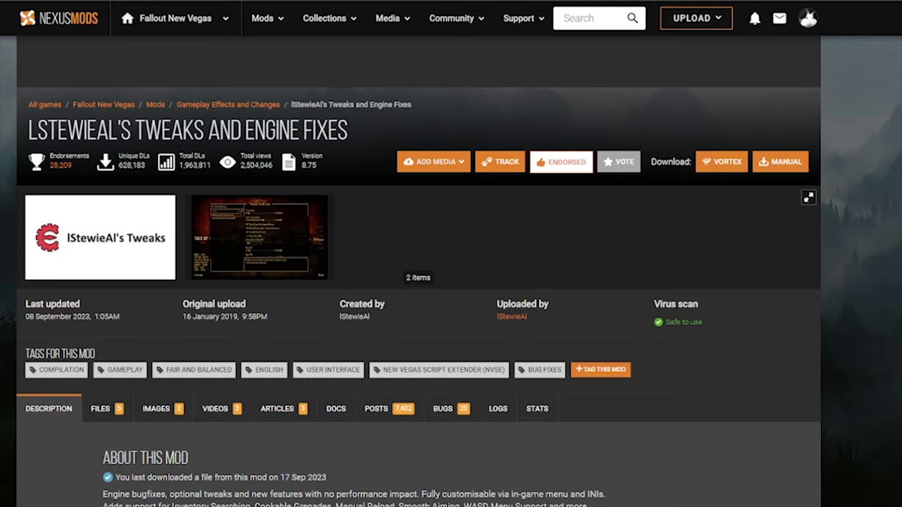
Open the files list of lStewieAl's Tweaks and Engine Fixes and read the Stewie Tweaks main file's notes.
{"action": "left_click", "coordinate": [105, 409]}
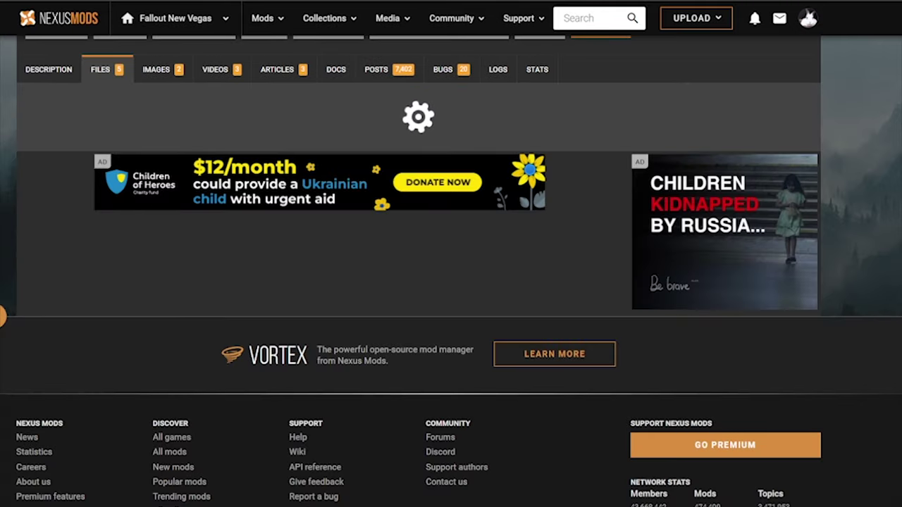
{"action": "scroll", "coordinate": [451, 282], "scroll_direction": "up", "scroll_amount": 2}
{"action": "scroll", "coordinate": [419, 282], "scroll_direction": "down", "scroll_amount": 8}
{"action": "scroll", "coordinate": [418, 282], "scroll_direction": "up", "scroll_amount": 6}
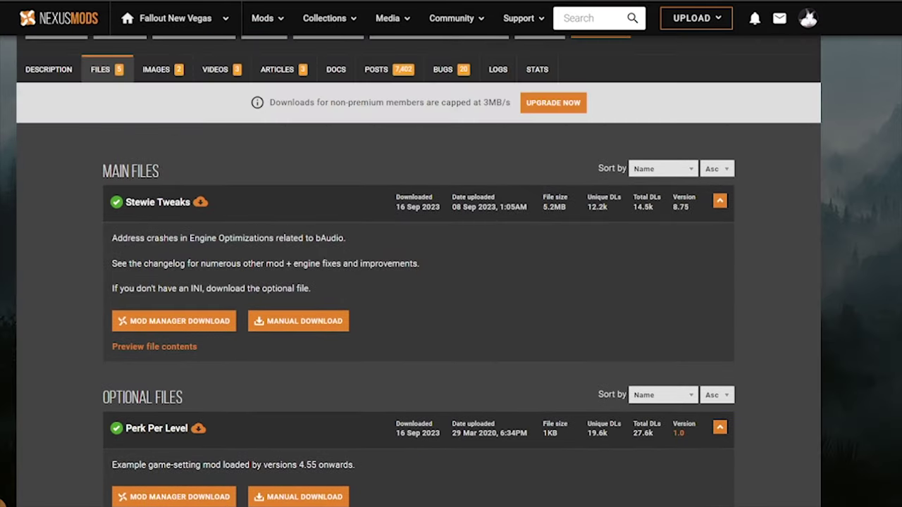
{"action": "left_click_drag", "start_coordinate": [312, 288], "coordinate": [155, 239]}
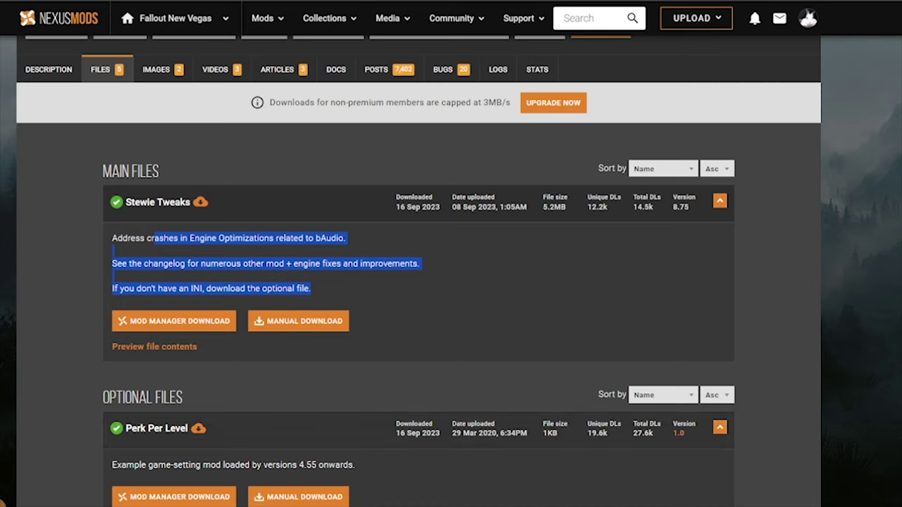
{"action": "left_click", "coordinate": [155, 238]}
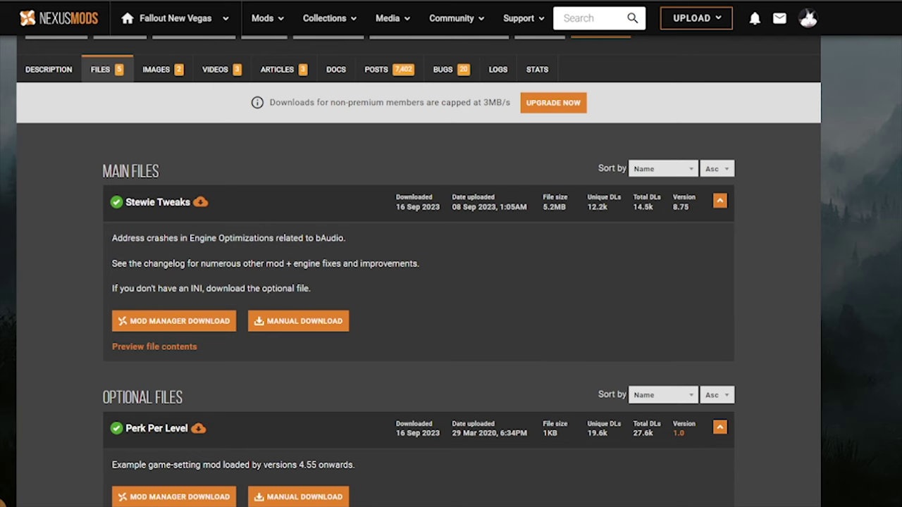
{"action": "left_click_drag", "start_coordinate": [355, 290], "coordinate": [126, 203]}
Look over the optional files of lStewieAl's Tweaks, highlighting the Perk Per Level entry.
{"action": "scroll", "coordinate": [134, 212], "scroll_direction": "down", "scroll_amount": 2}
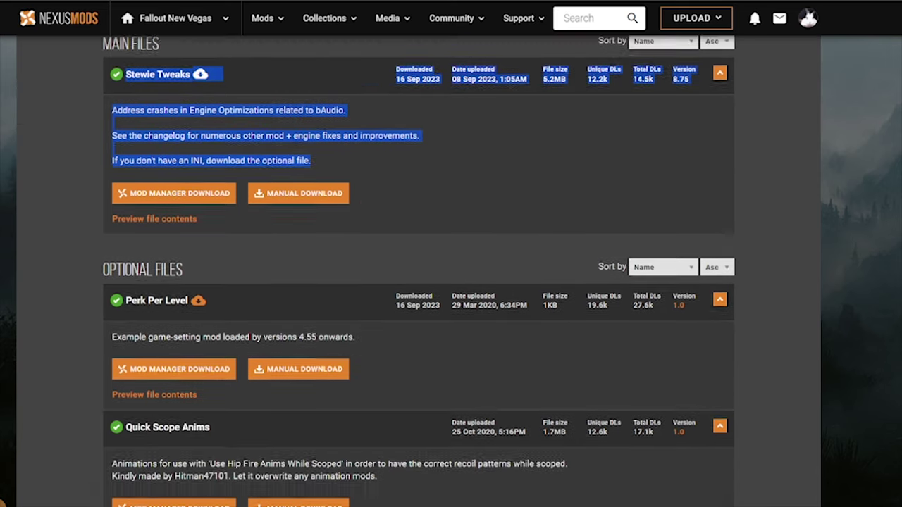
{"action": "left_click_drag", "start_coordinate": [363, 297], "coordinate": [123, 278]}
{"action": "scroll", "coordinate": [223, 295], "scroll_direction": "down", "scroll_amount": 4}
{"action": "scroll", "coordinate": [123, 278], "scroll_direction": "up", "scroll_amount": 2}
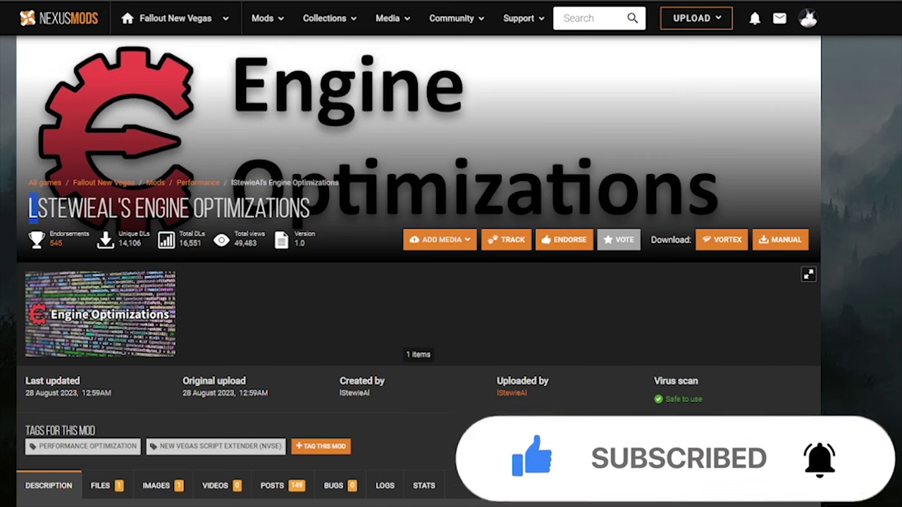
Review the description and requirements of lStewieAl's Engine Optimizations and open its files list.
{"action": "scroll", "coordinate": [450, 282], "scroll_direction": "down", "scroll_amount": 5}
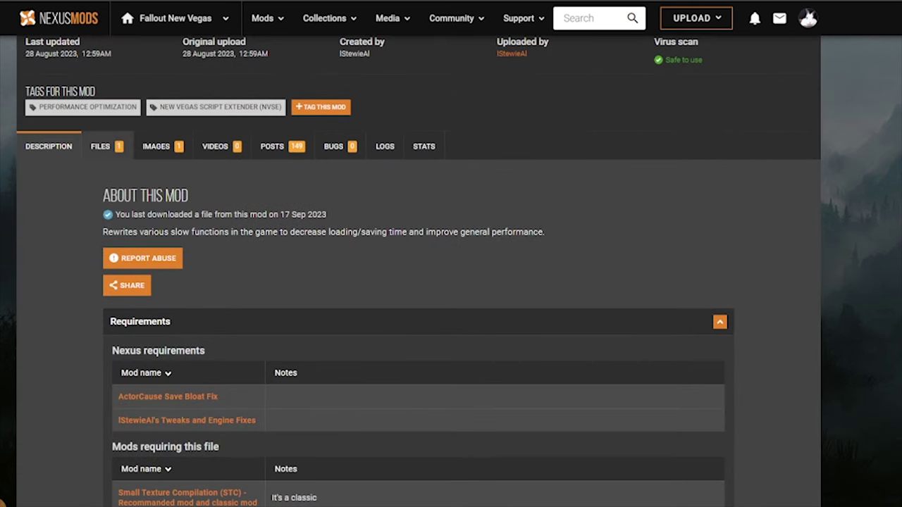
{"action": "left_click", "coordinate": [108, 147]}
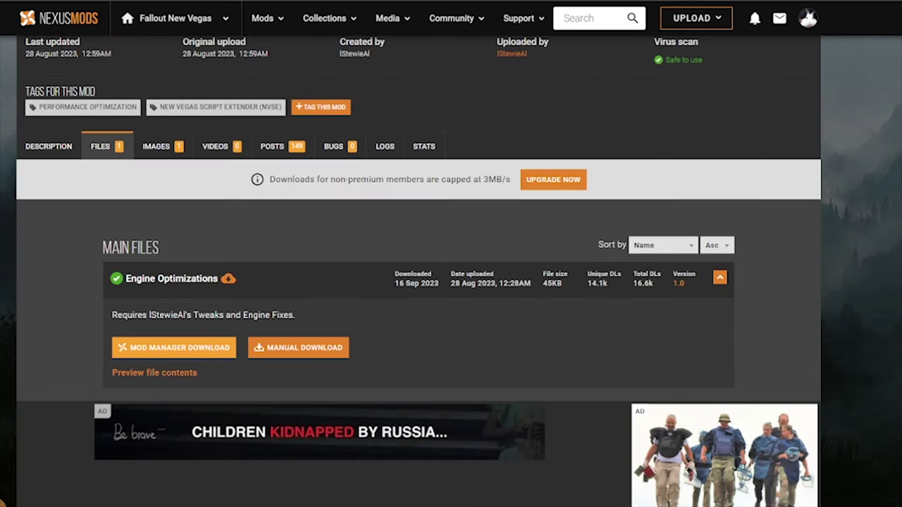
{"action": "scroll", "coordinate": [418, 271], "scroll_direction": "up", "scroll_amount": 1}
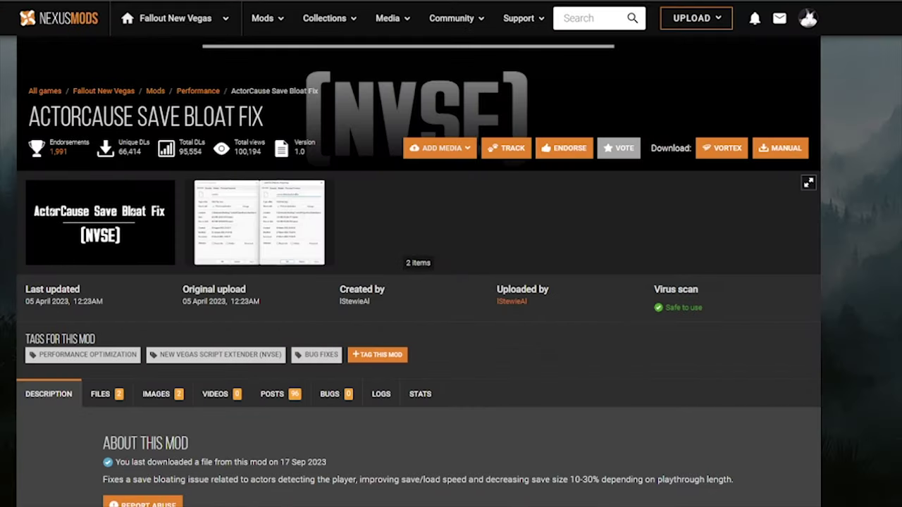
Check the ActorCause Save Bloat Fix page and open its files list.
{"action": "left_click_drag", "start_coordinate": [29, 116], "coordinate": [212, 91]}
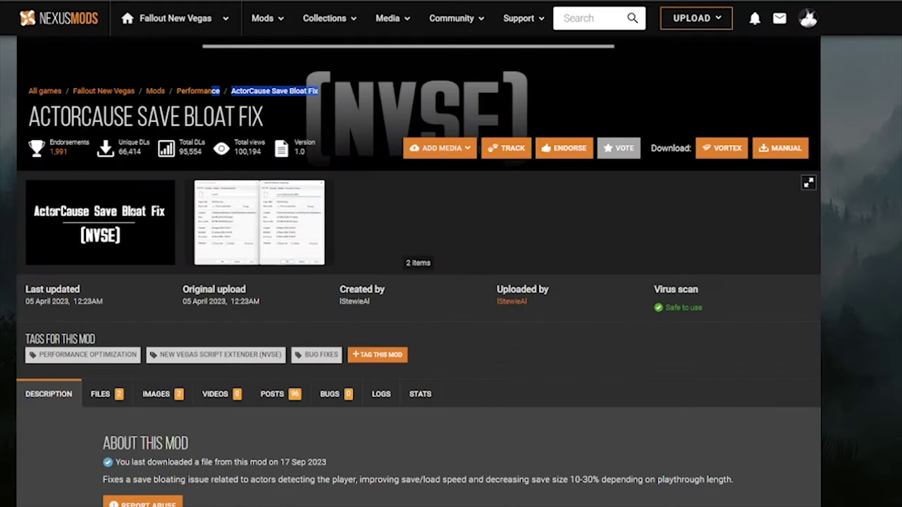
{"action": "scroll", "coordinate": [213, 91], "scroll_direction": "down", "scroll_amount": 1}
{"action": "scroll", "coordinate": [212, 84], "scroll_direction": "down", "scroll_amount": 5}
{"action": "left_click", "coordinate": [100, 282]}
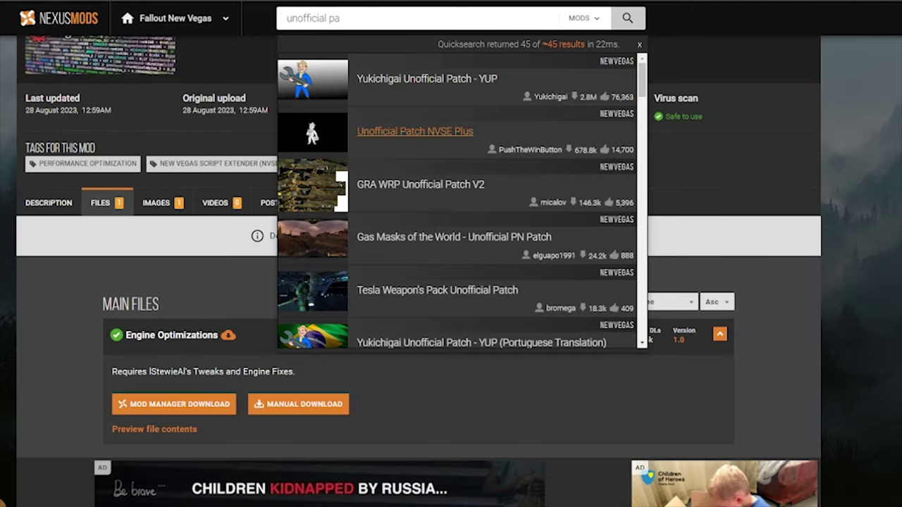
Open the Unofficial Patch NVSE Plus mod page from the search results.
{"action": "left_click", "coordinate": [415, 131]}
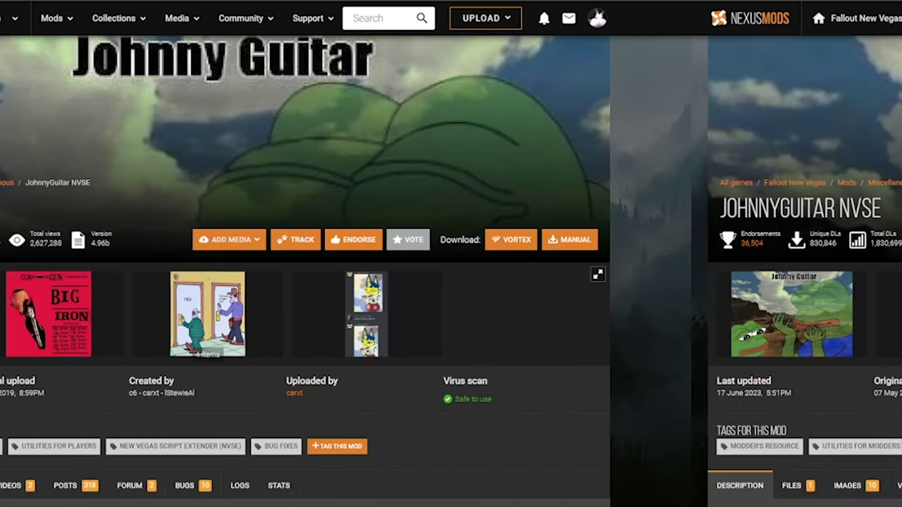
Review the requirements of JohnnyGuitar NVSE and open its files list to see the JohnnyGuitarNVSE main file.
{"action": "scroll", "coordinate": [419, 270], "scroll_direction": "down", "scroll_amount": 4}
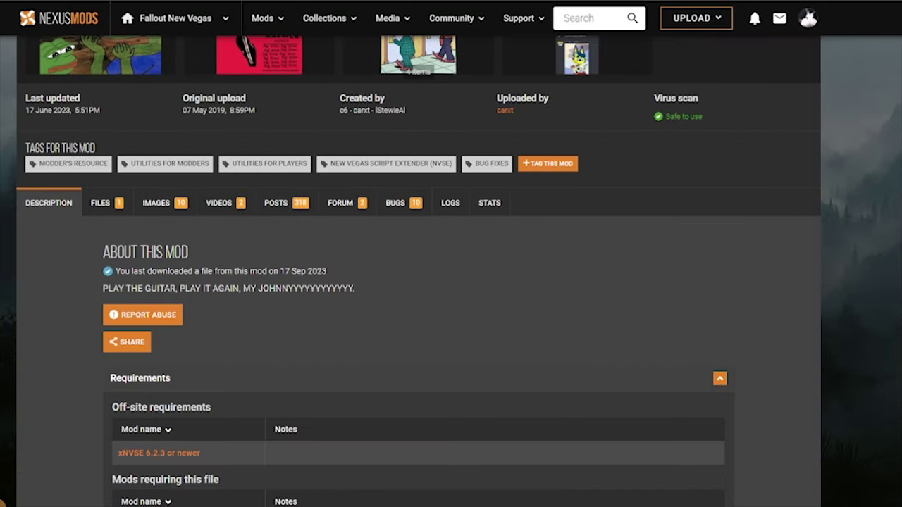
{"action": "left_click", "coordinate": [100, 202]}
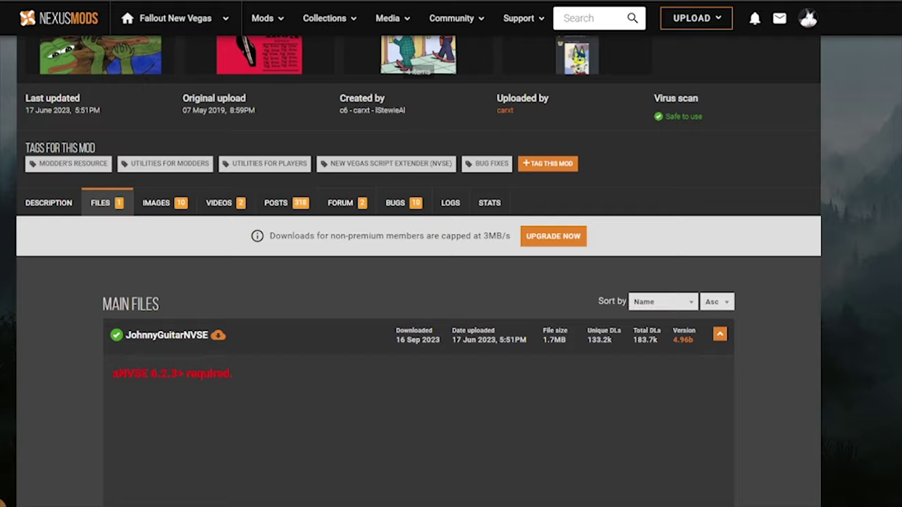
{"action": "scroll", "coordinate": [419, 271], "scroll_direction": "up", "scroll_amount": 5}
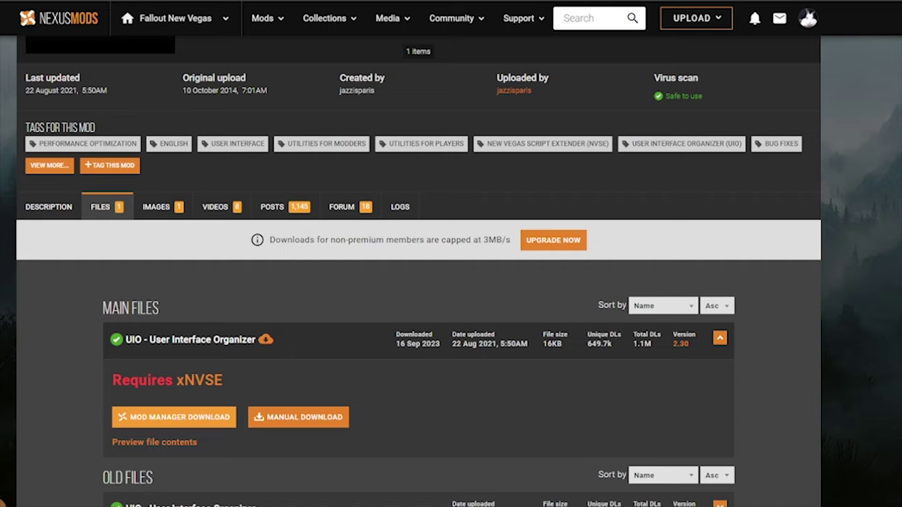
Look over the UIO - User Interface Organizer page and the NVAC - New Vegas Anti Crash page.
{"action": "scroll", "coordinate": [310, 282], "scroll_direction": "up", "scroll_amount": 2}
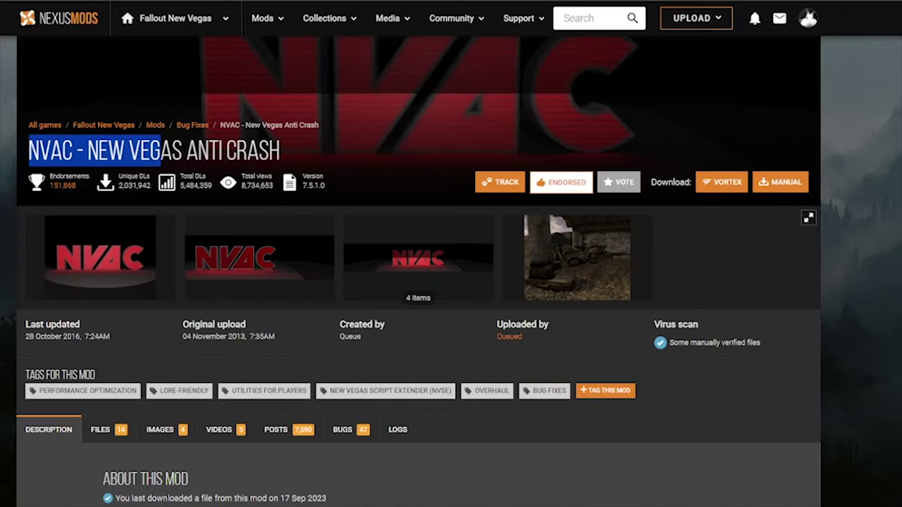
{"action": "scroll", "coordinate": [451, 281], "scroll_direction": "down", "scroll_amount": 2}
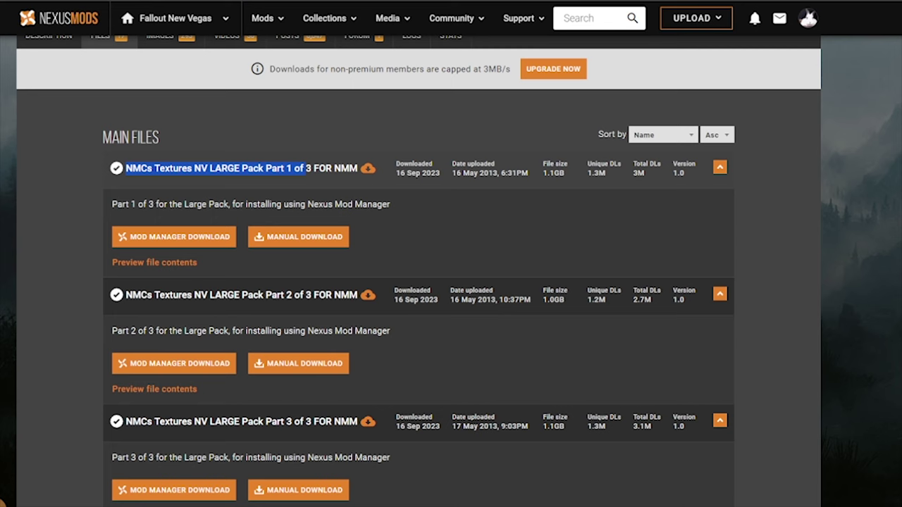
Find the NMCs Textures NV LARGE Pack Part 1 of 3 entry among the main files.
{"action": "left_click_drag", "start_coordinate": [305, 168], "coordinate": [305, 168]}
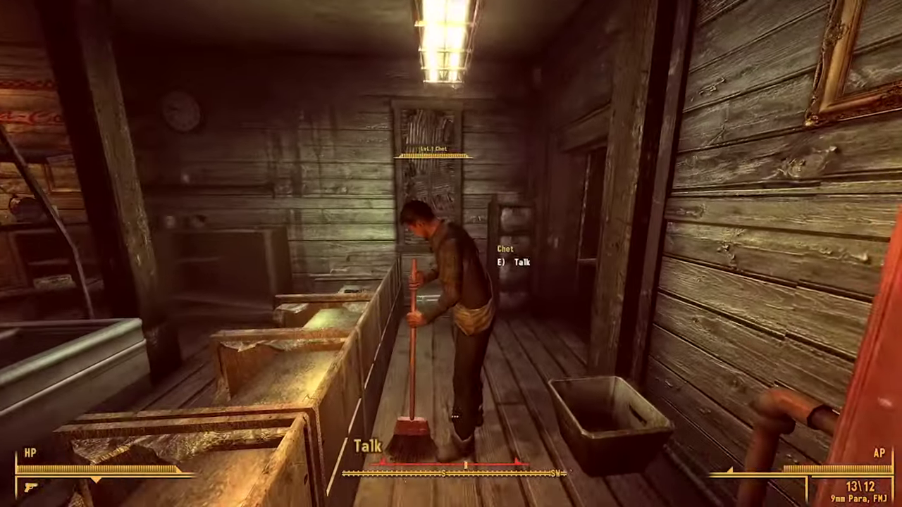
{"action": "key", "text": "e"}
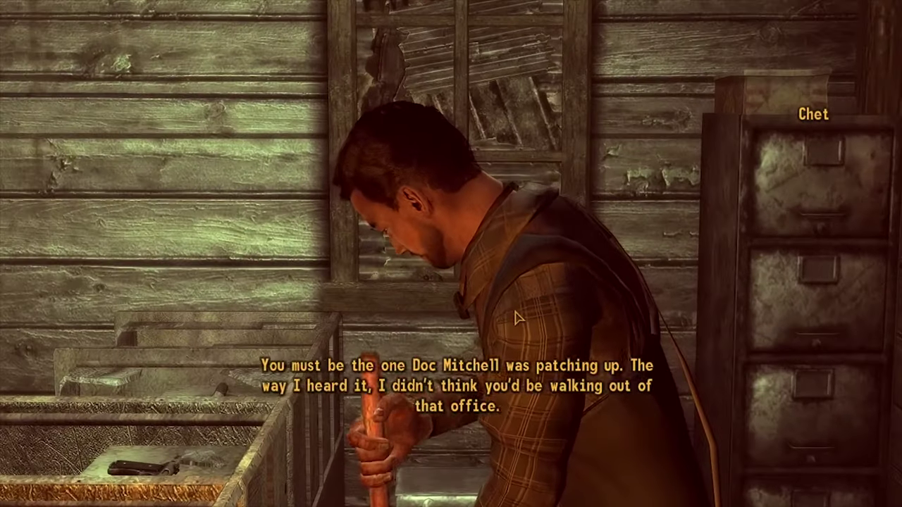
{"action": "left_click", "coordinate": [394, 345]}
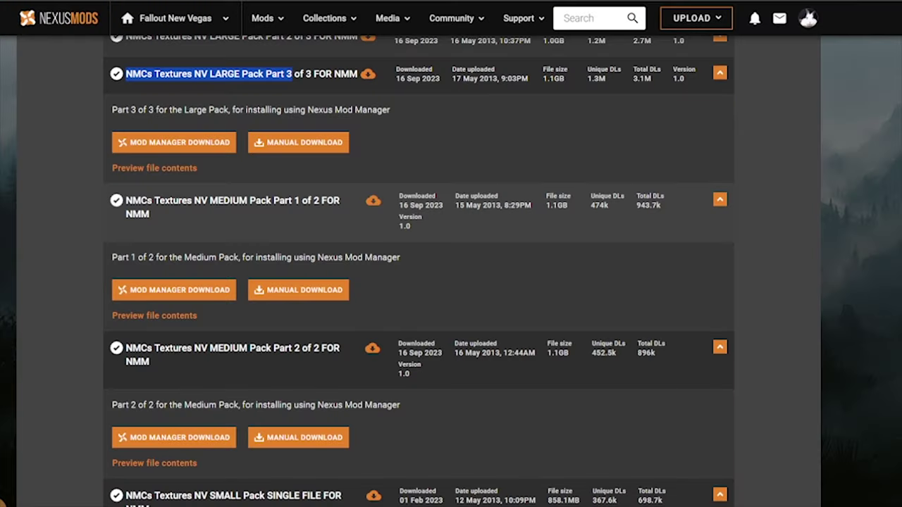
Compare the LARGE and MEDIUM pack entries in the NMCs texture pack's main files.
{"action": "scroll", "coordinate": [418, 272], "scroll_direction": "up", "scroll_amount": 1}
{"action": "scroll", "coordinate": [418, 271], "scroll_direction": "down", "scroll_amount": 1}
{"action": "scroll", "coordinate": [419, 272], "scroll_direction": "up", "scroll_amount": 1}
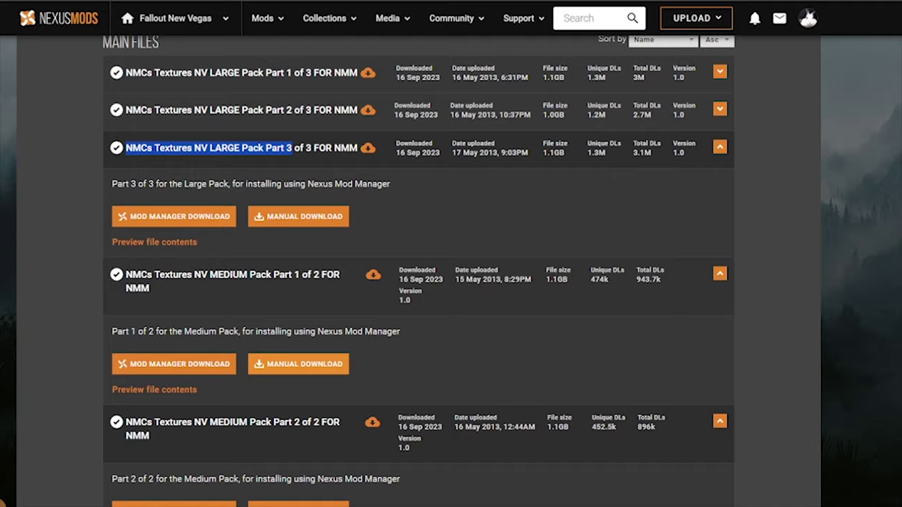
{"action": "scroll", "coordinate": [299, 364], "scroll_direction": "up", "scroll_amount": 1}
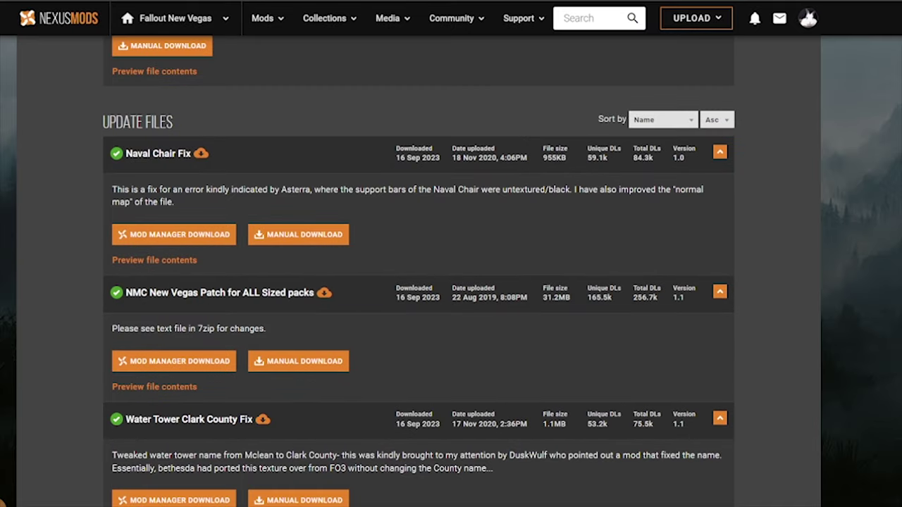
Highlight the Naval Chair Fix, NMC New Vegas Patch for ALL Sized packs and Water Tower Clark County Fix update files.
{"action": "left_click_drag", "start_coordinate": [126, 154], "coordinate": [171, 153]}
{"action": "scroll", "coordinate": [172, 153], "scroll_direction": "down", "scroll_amount": 2}
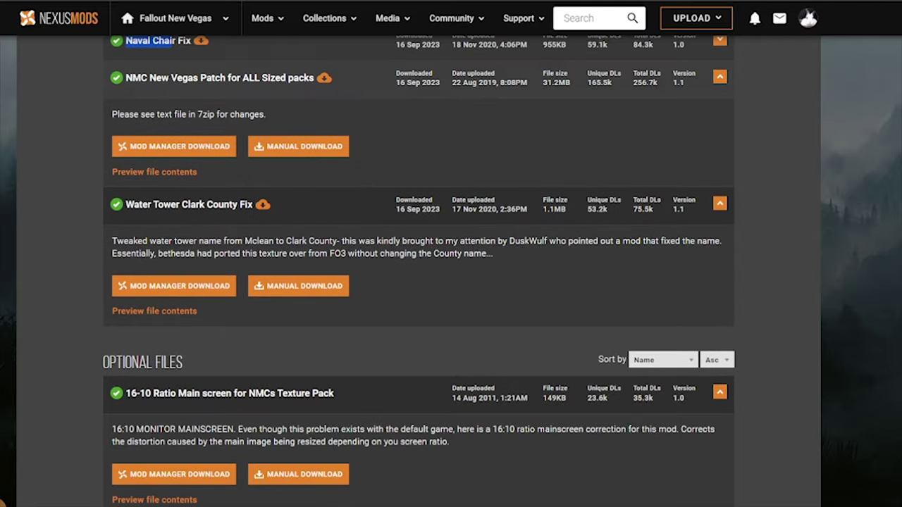
{"action": "left_click_drag", "start_coordinate": [126, 78], "coordinate": [280, 78]}
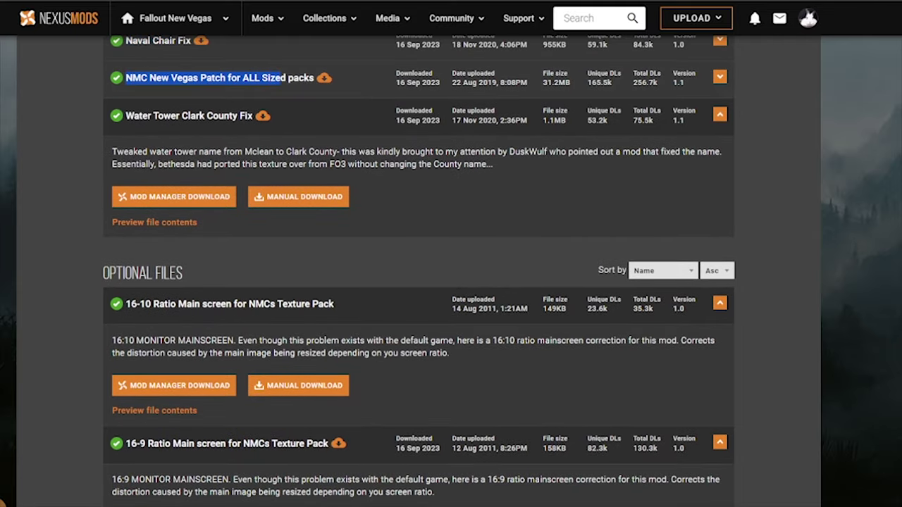
{"action": "left_click_drag", "start_coordinate": [134, 116], "coordinate": [236, 115]}
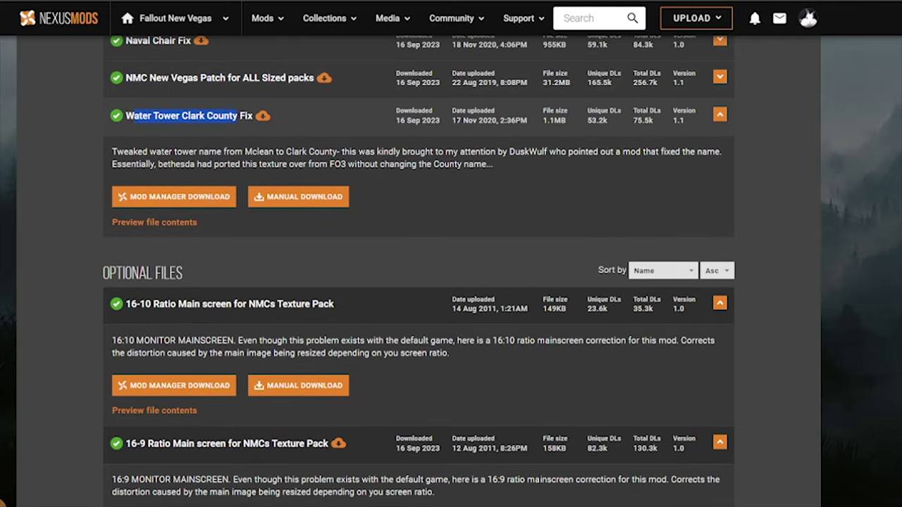
Review the NMCs optional files, highlighting the 16-9 Ratio Main screen and the WASHEDOUTWASTELAND Large and Medium pack.
{"action": "scroll", "coordinate": [237, 115], "scroll_direction": "down", "scroll_amount": 2}
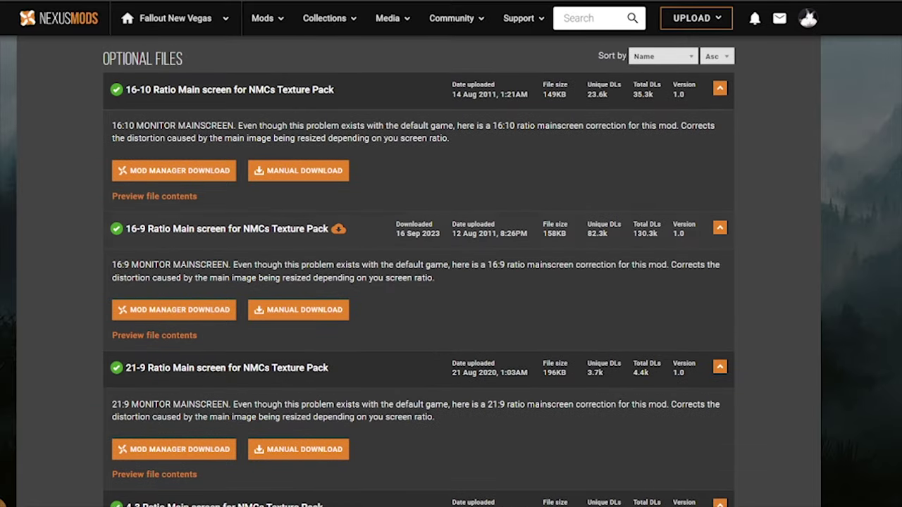
{"action": "scroll", "coordinate": [418, 273], "scroll_direction": "down", "scroll_amount": 1}
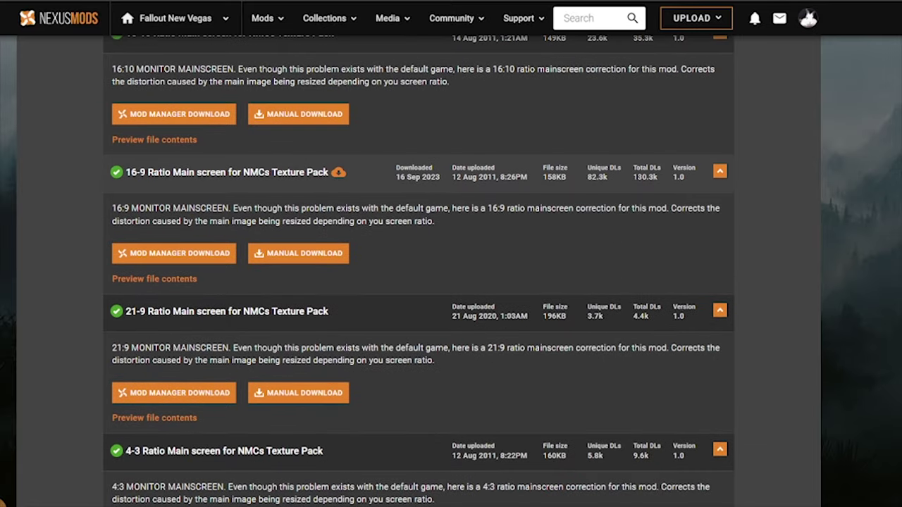
{"action": "left_click_drag", "start_coordinate": [125, 172], "coordinate": [282, 172]}
{"action": "scroll", "coordinate": [282, 171], "scroll_direction": "down", "scroll_amount": 5}
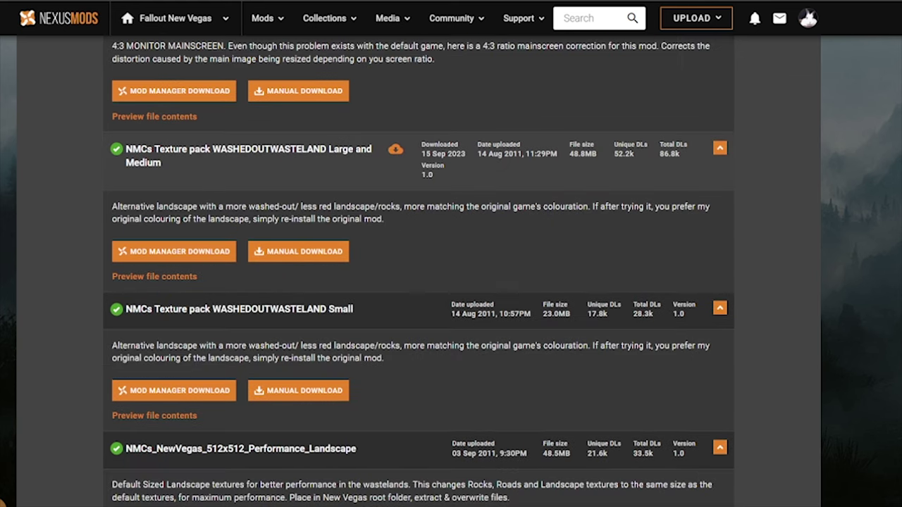
{"action": "left_click_drag", "start_coordinate": [125, 148], "coordinate": [273, 148]}
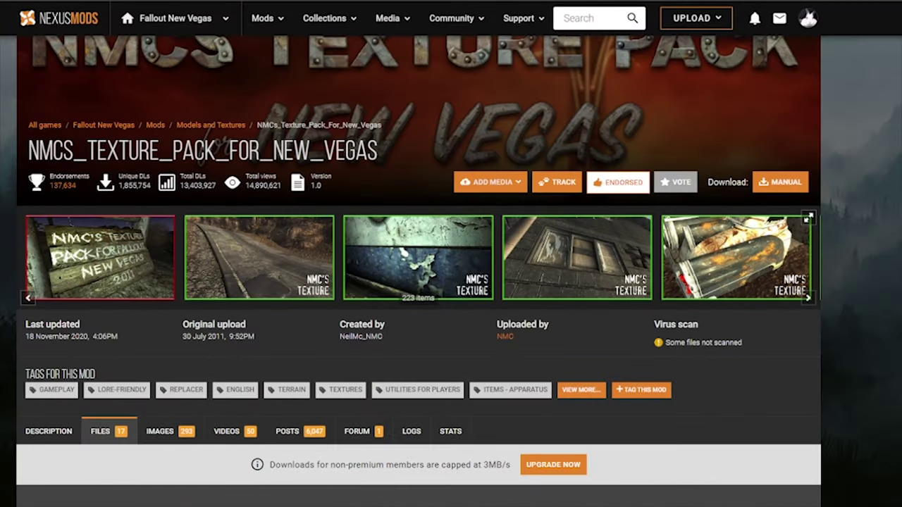
{"action": "scroll", "coordinate": [418, 270], "scroll_direction": "up", "scroll_amount": 2}
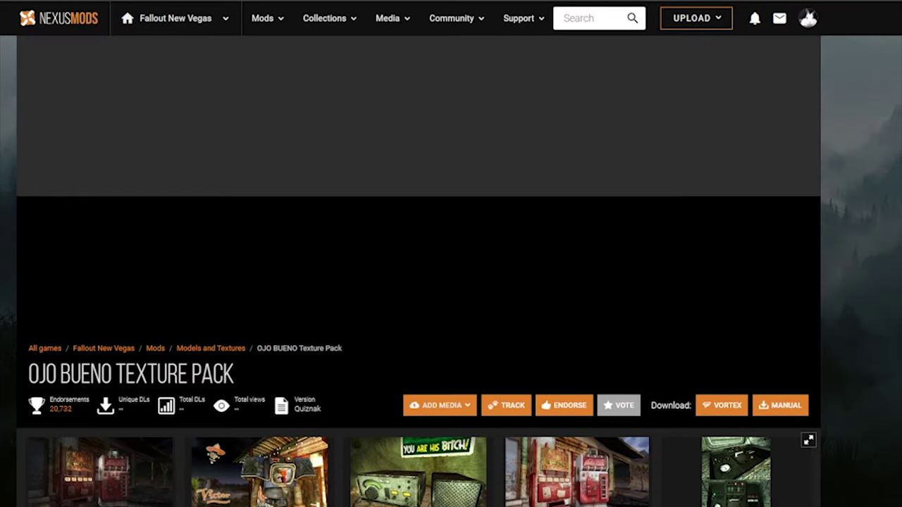
Look over the main files of the OJO BUENO Texture Pack, highlighting the HIGH version.
{"action": "scroll", "coordinate": [418, 271], "scroll_direction": "down", "scroll_amount": 5}
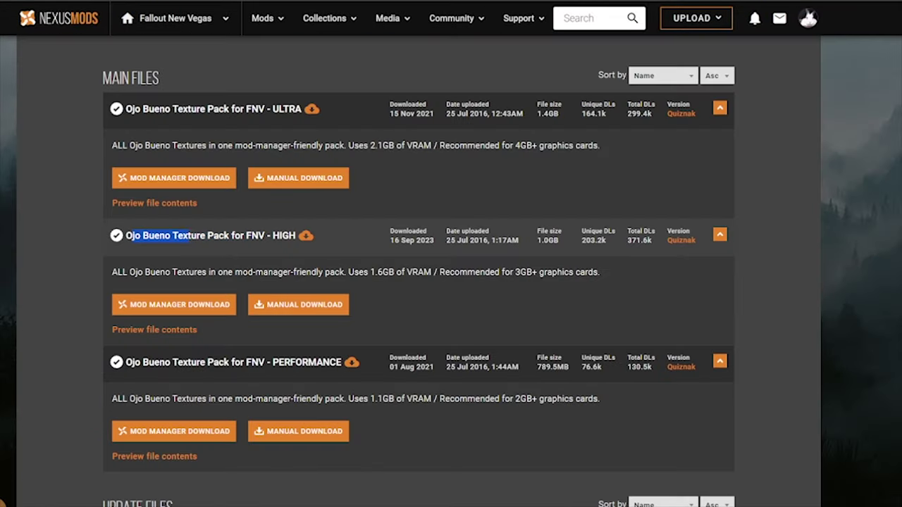
{"action": "left_click_drag", "start_coordinate": [188, 235], "coordinate": [295, 235]}
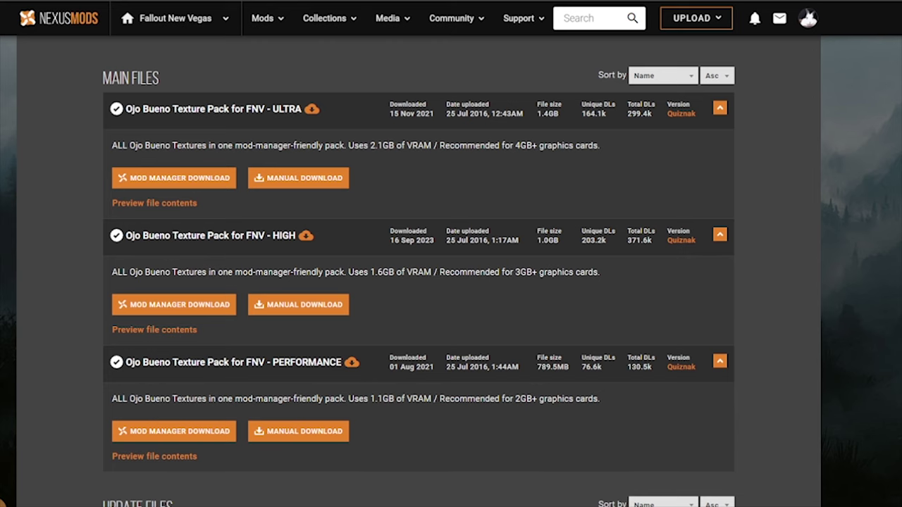
Look over the Ojo Bueno update files and highlight the Vending Machine Update HIGH entry.
{"action": "scroll", "coordinate": [418, 267], "scroll_direction": "down", "scroll_amount": 5}
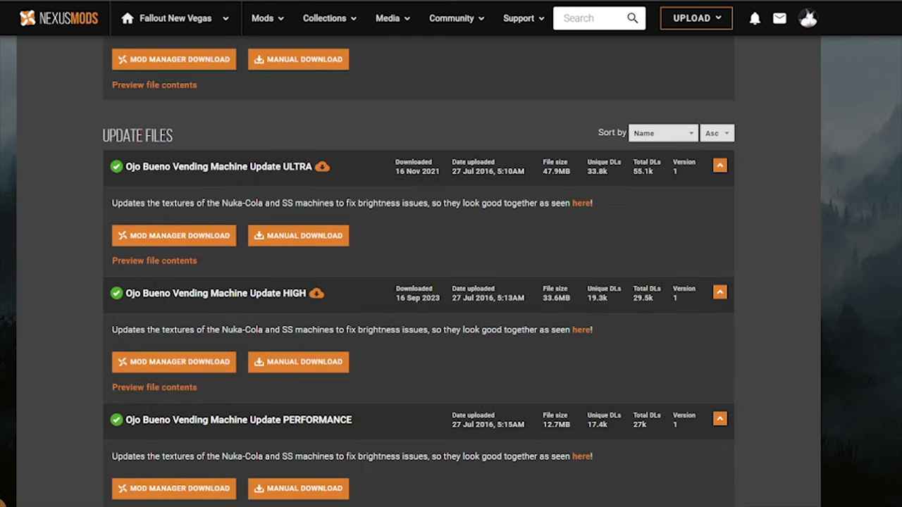
{"action": "left_click_drag", "start_coordinate": [125, 293], "coordinate": [307, 293]}
{"action": "scroll", "coordinate": [307, 293], "scroll_direction": "down", "scroll_amount": 2}
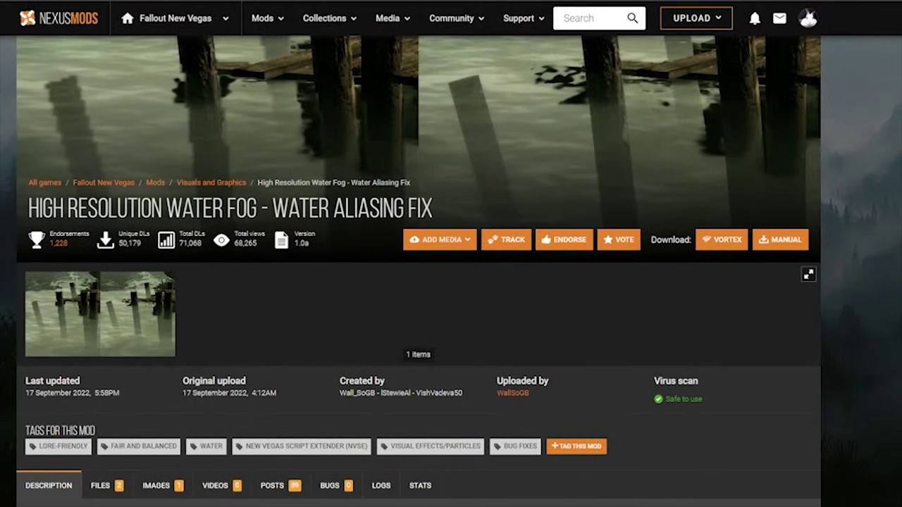
Highlight the title of the High Resolution Water Fog - Water Aliasing Fix mod and open its file list.
{"action": "double_click", "coordinate": [46, 208]}
{"action": "left_click_drag", "start_coordinate": [64, 208], "coordinate": [403, 207]}
{"action": "scroll", "coordinate": [418, 272], "scroll_direction": "down", "scroll_amount": 6}
{"action": "left_click", "coordinate": [106, 145]}
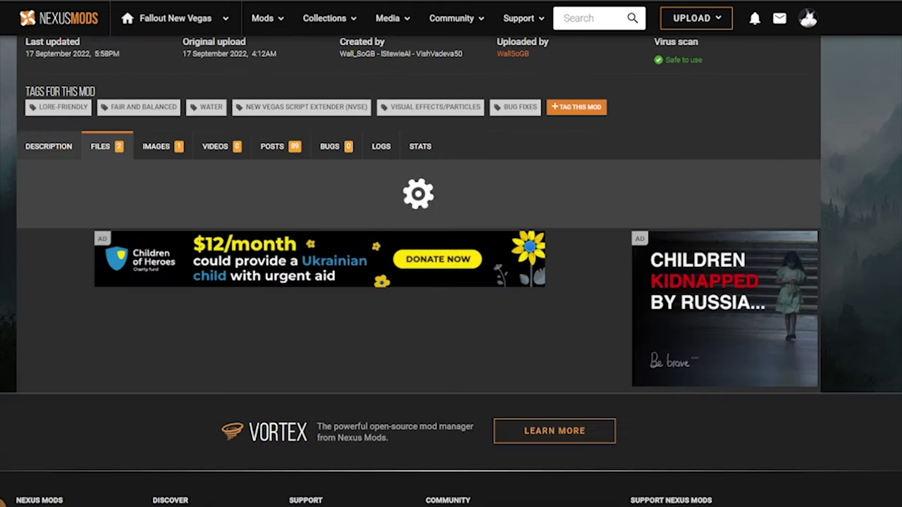
{"action": "scroll", "coordinate": [173, 221], "scroll_direction": "down", "scroll_amount": 2}
{"action": "scroll", "coordinate": [173, 221], "scroll_direction": "up", "scroll_amount": 6}
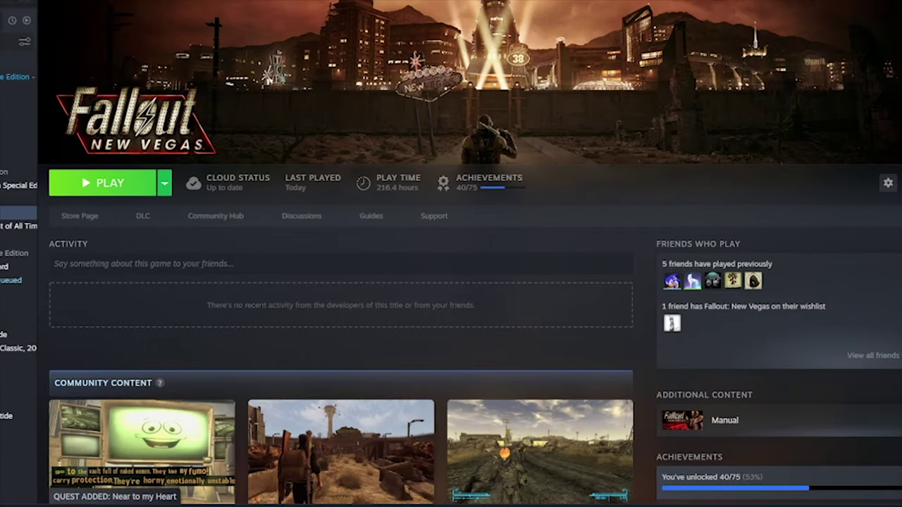
Launch Fallout: New Vegas from Steam and review the launcher's advanced Detail, Water, Shadows and View Distance options.
{"action": "left_click", "coordinate": [102, 184]}
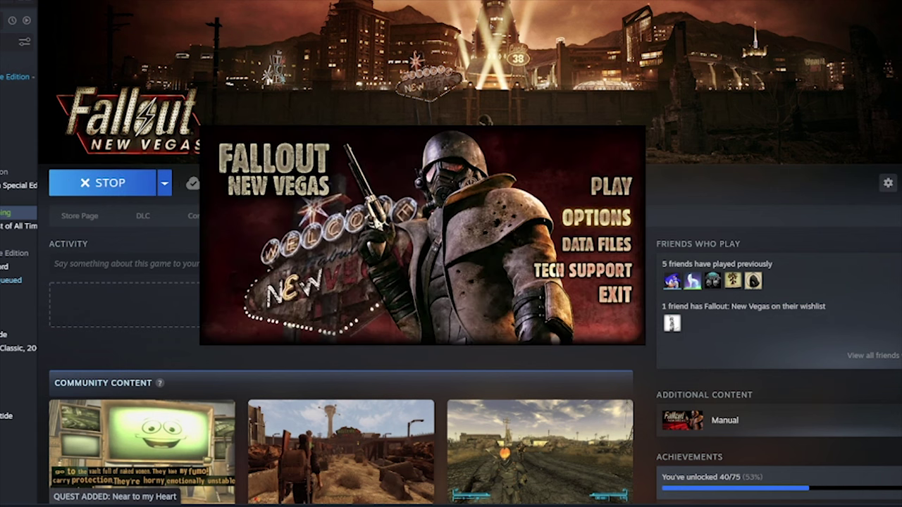
{"action": "left_click", "coordinate": [597, 217]}
{"action": "left_click", "coordinate": [509, 279]}
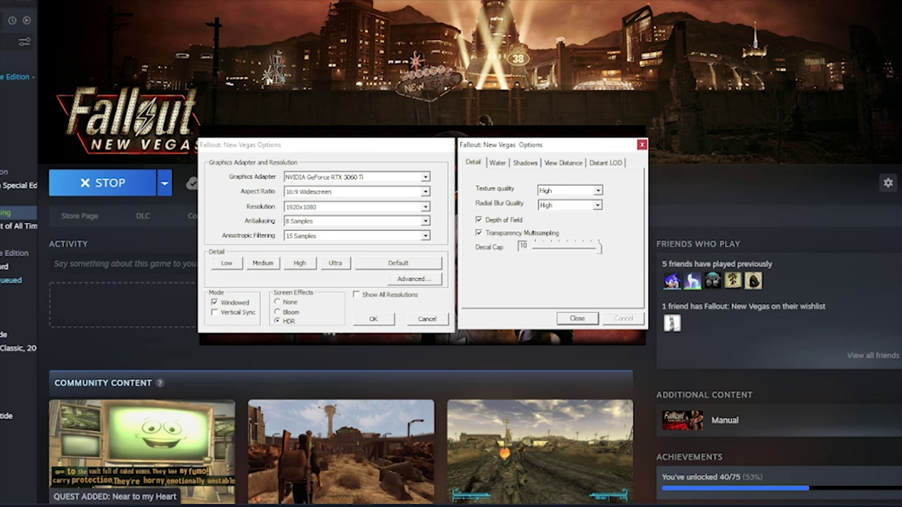
{"action": "left_click", "coordinate": [497, 163]}
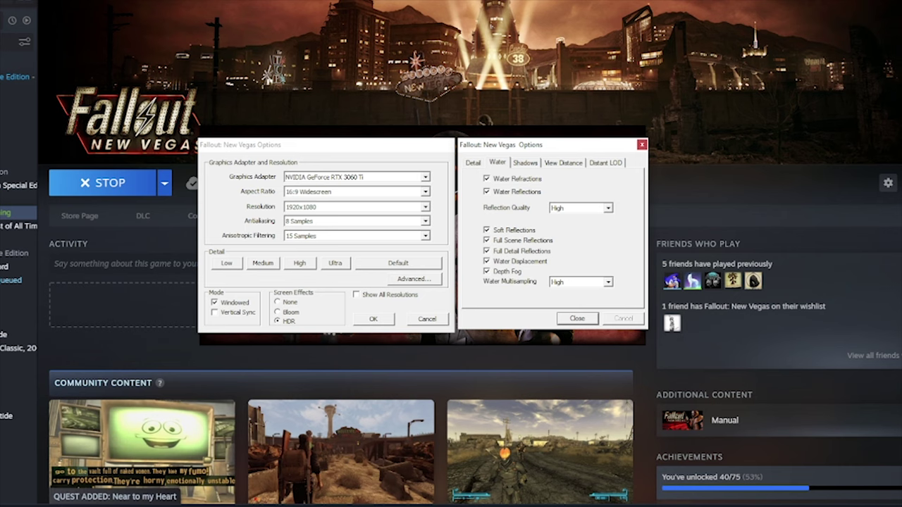
{"action": "left_click", "coordinate": [524, 163]}
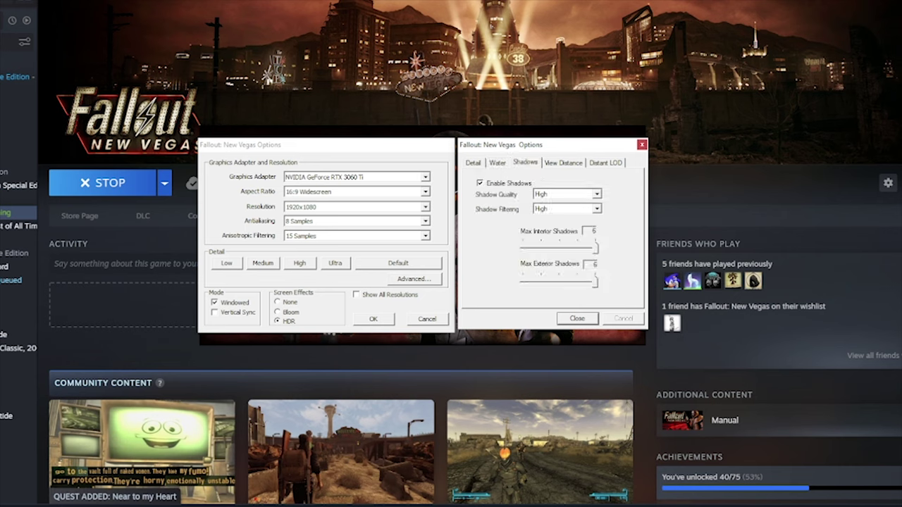
{"action": "left_click", "coordinate": [563, 163]}
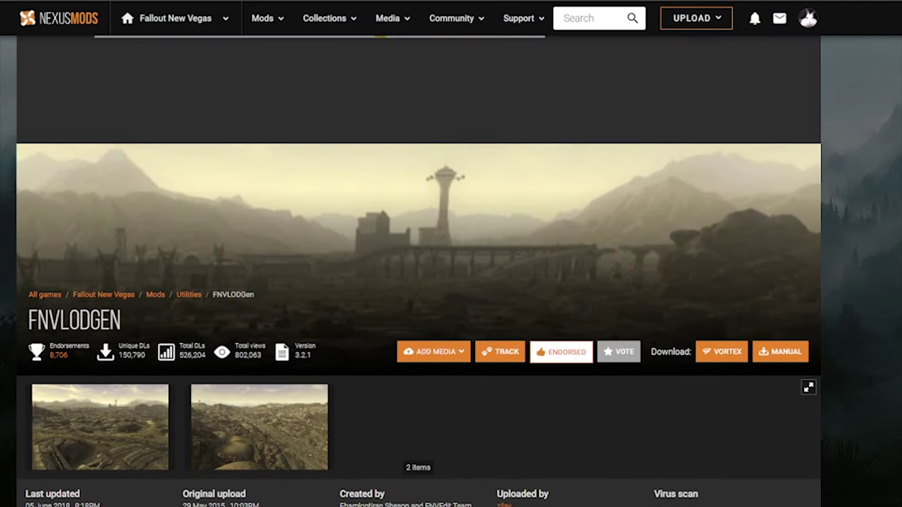
Highlight the FNVLODGen mod title, open its file list and highlight the FNVLODGen 3.2.1 main file.
{"action": "left_click_drag", "start_coordinate": [29, 321], "coordinate": [122, 321]}
{"action": "scroll", "coordinate": [123, 318], "scroll_direction": "down", "scroll_amount": 6}
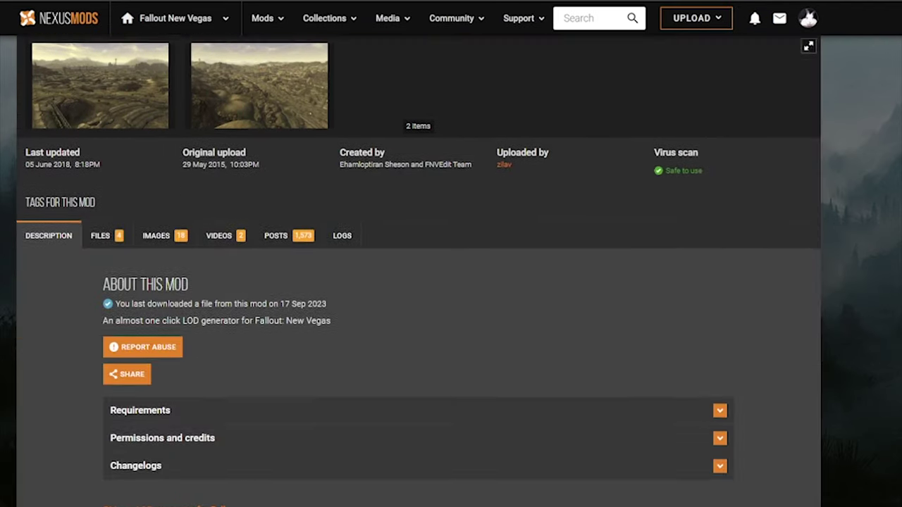
{"action": "left_click", "coordinate": [107, 181]}
{"action": "scroll", "coordinate": [134, 201], "scroll_direction": "down", "scroll_amount": 2}
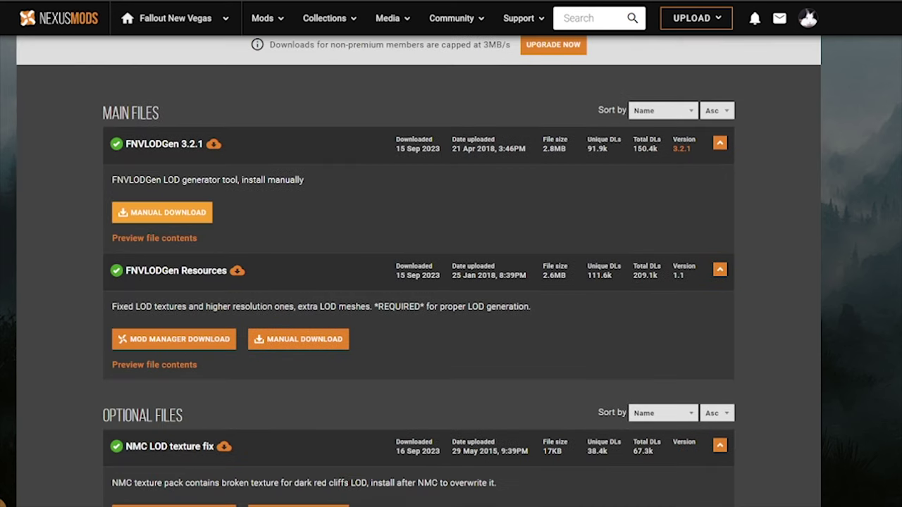
{"action": "left_click_drag", "start_coordinate": [126, 145], "coordinate": [190, 144]}
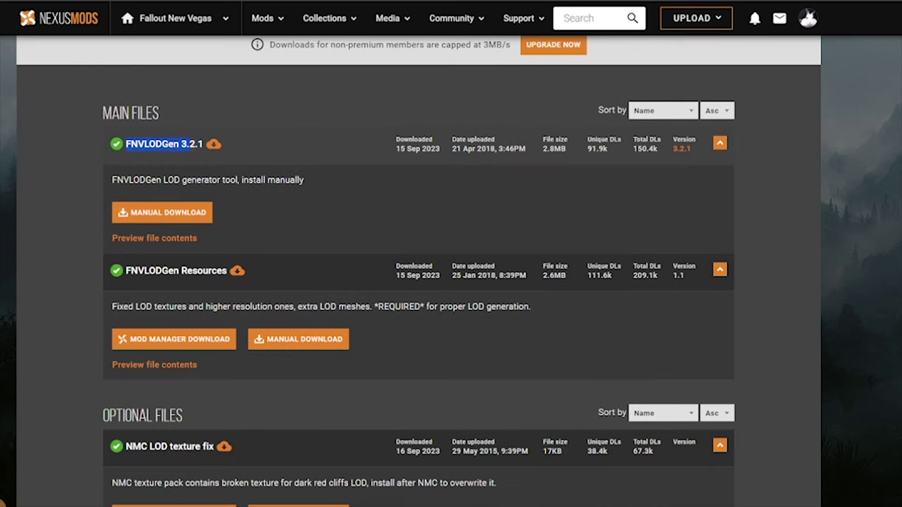
Review the FNVLODGen 3.2.1 manual download and the download page of the FNVLODGen Resources file.
{"action": "left_click", "coordinate": [162, 212]}
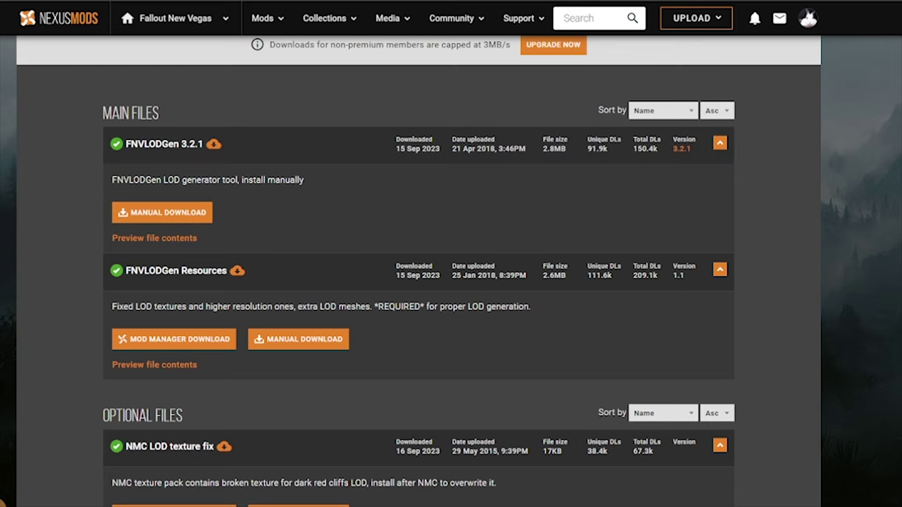
{"action": "scroll", "coordinate": [418, 271], "scroll_direction": "down", "scroll_amount": 1}
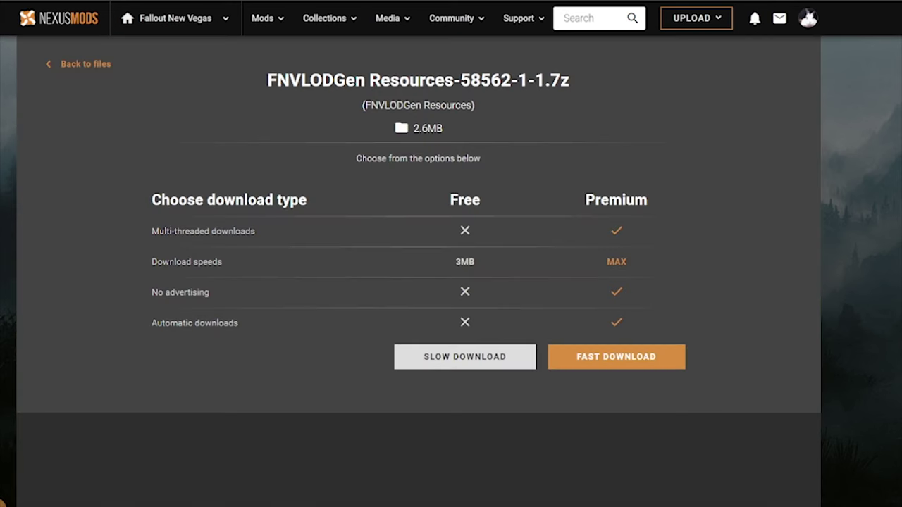
{"action": "scroll", "coordinate": [419, 243], "scroll_direction": "up", "scroll_amount": 1}
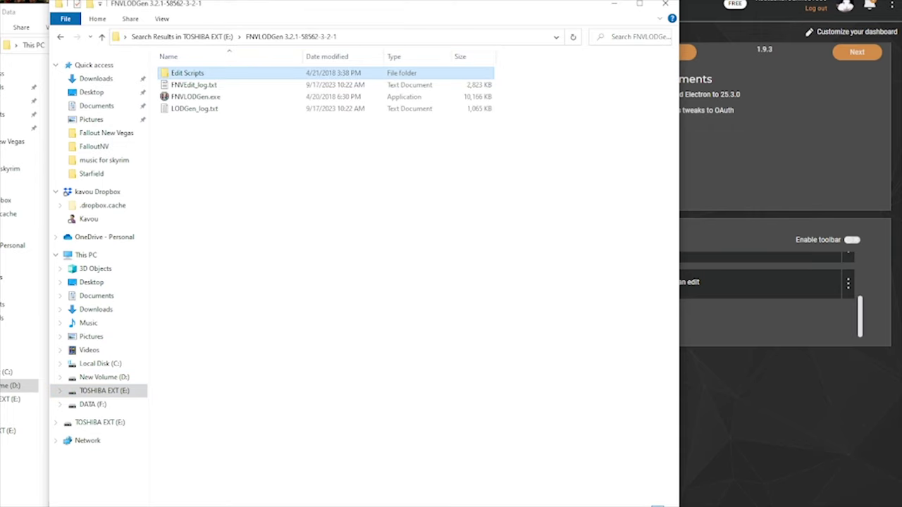
Locate FNVLODGen.exe in the extracted FNVLODGen folder and launch the XLODGEN tool from the Vortex dashboard.
{"action": "left_click", "coordinate": [267, 96]}
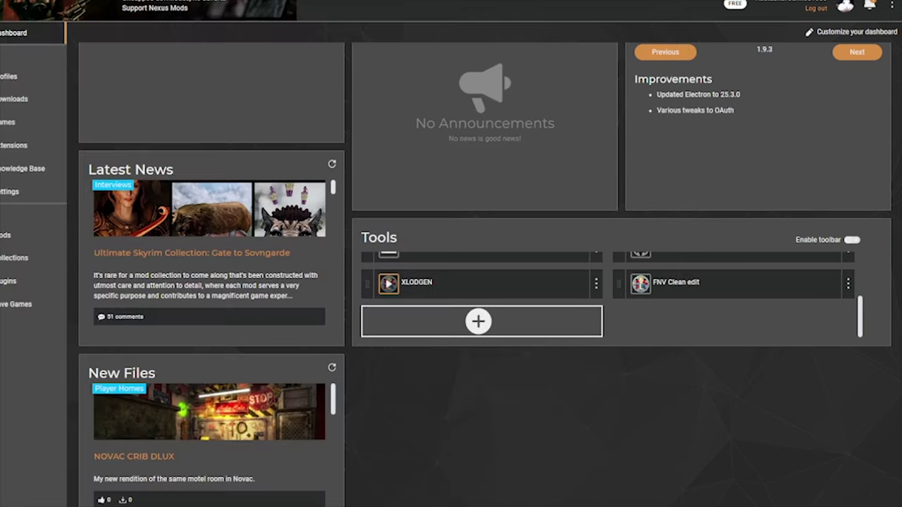
{"action": "left_click", "coordinate": [389, 283]}
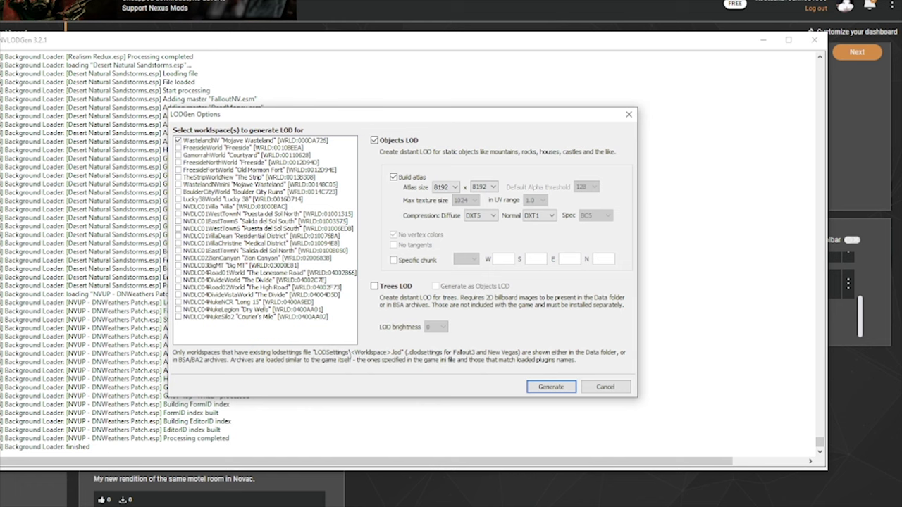
Select all worldspaces for Objects LOD generation in LODGen Options, then cancel without generating.
{"action": "left_click_drag", "start_coordinate": [268, 214], "coordinate": [268, 177]}
{"action": "right_click", "coordinate": [235, 185]}
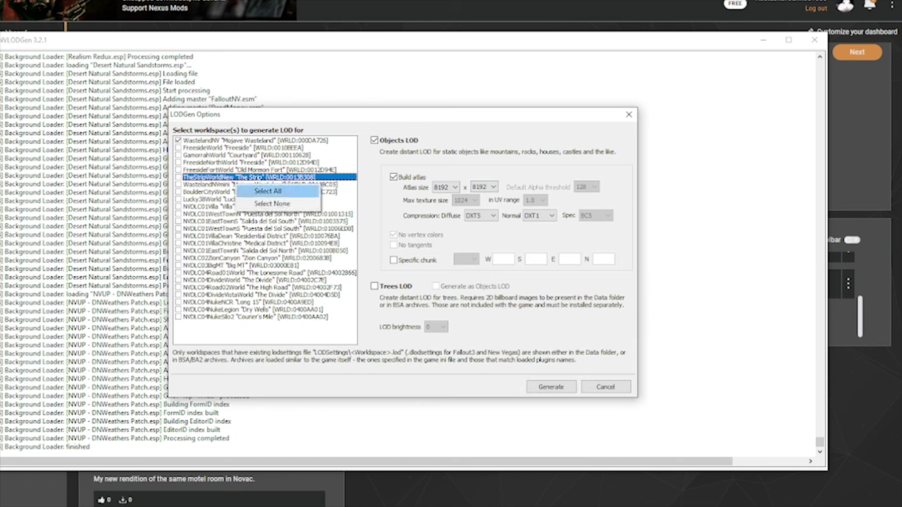
{"action": "left_click", "coordinate": [267, 191]}
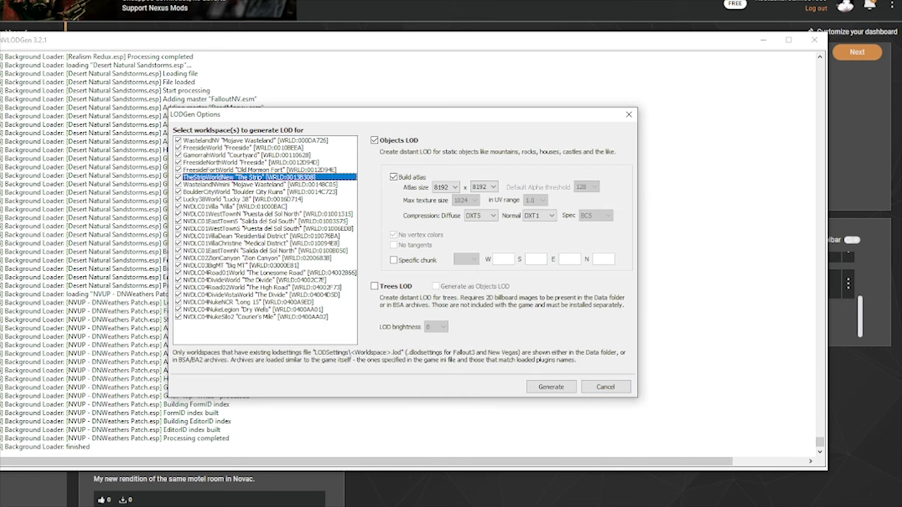
{"action": "left_click", "coordinate": [605, 387]}
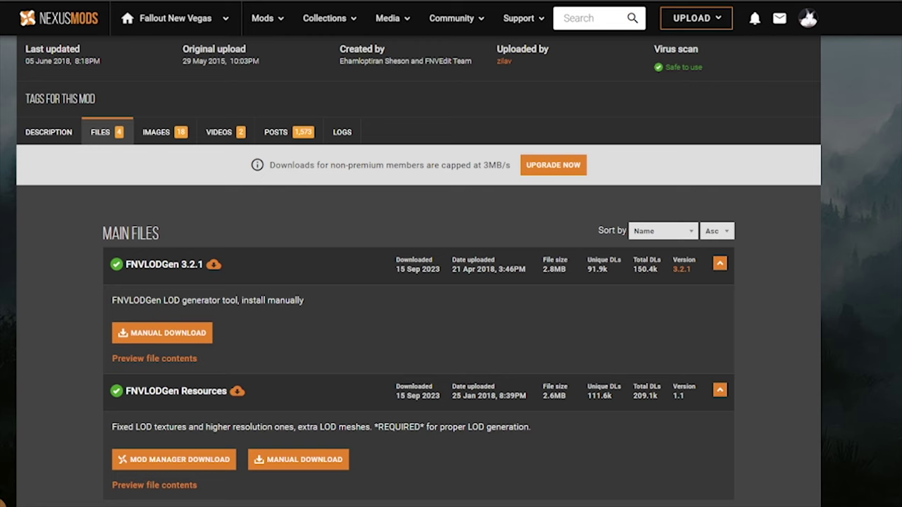
View the first FNVLODGen screenshot at full size on its Nexus Mods page and close it.
{"action": "scroll", "coordinate": [451, 282], "scroll_direction": "up", "scroll_amount": 5}
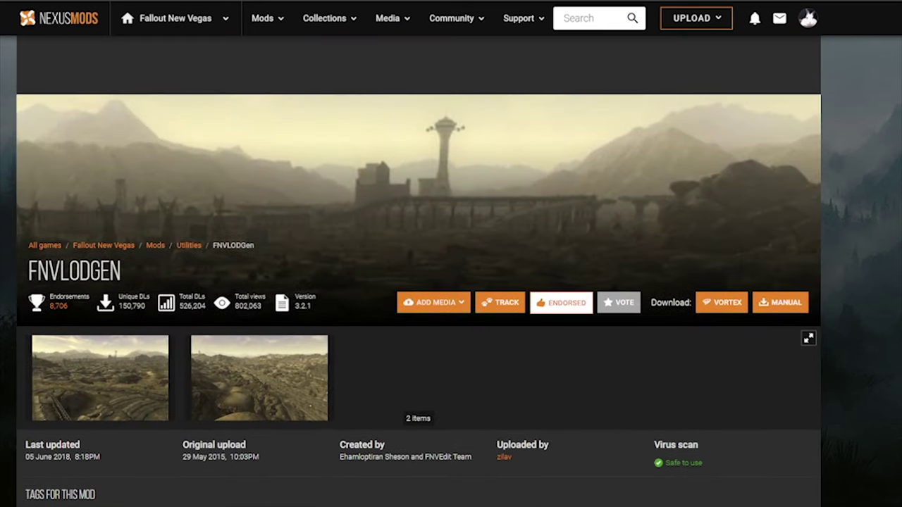
{"action": "left_click", "coordinate": [100, 378]}
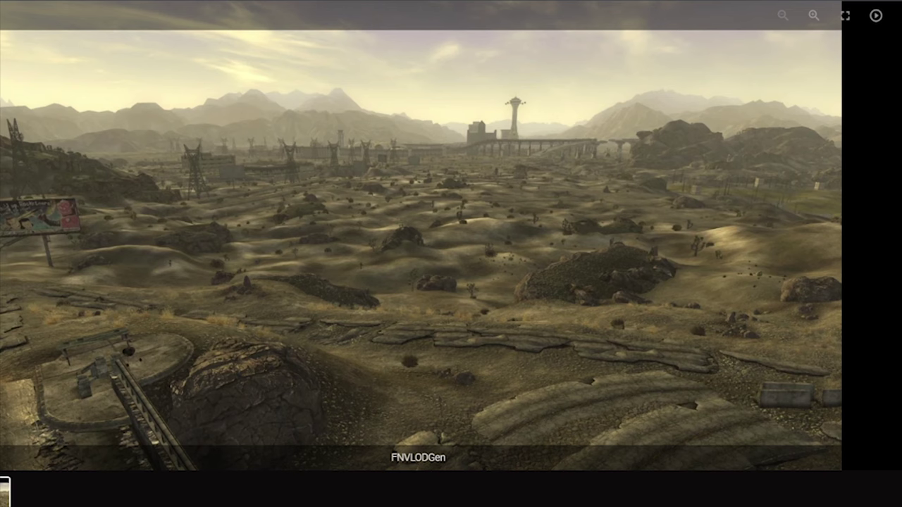
{"action": "key", "text": "Escape"}
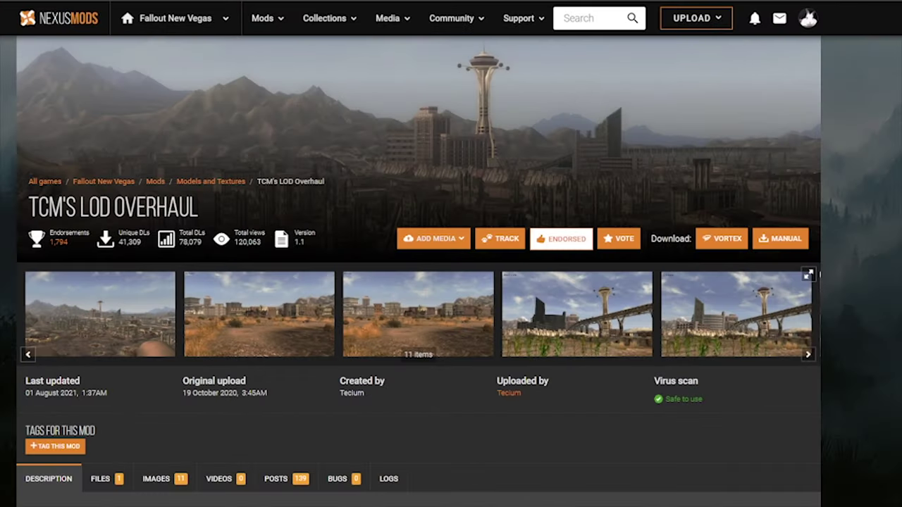
Open the file list of TCM's LOD Overhaul and look over its main file.
{"action": "scroll", "coordinate": [418, 271], "scroll_direction": "down", "scroll_amount": 3}
{"action": "left_click", "coordinate": [107, 309]}
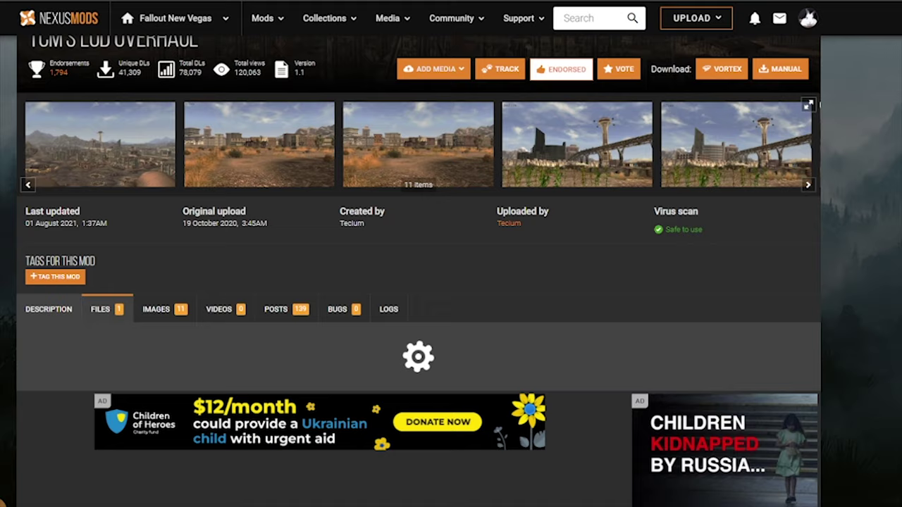
{"action": "scroll", "coordinate": [106, 308], "scroll_direction": "down", "scroll_amount": 3}
{"action": "scroll", "coordinate": [174, 328], "scroll_direction": "up", "scroll_amount": 4}
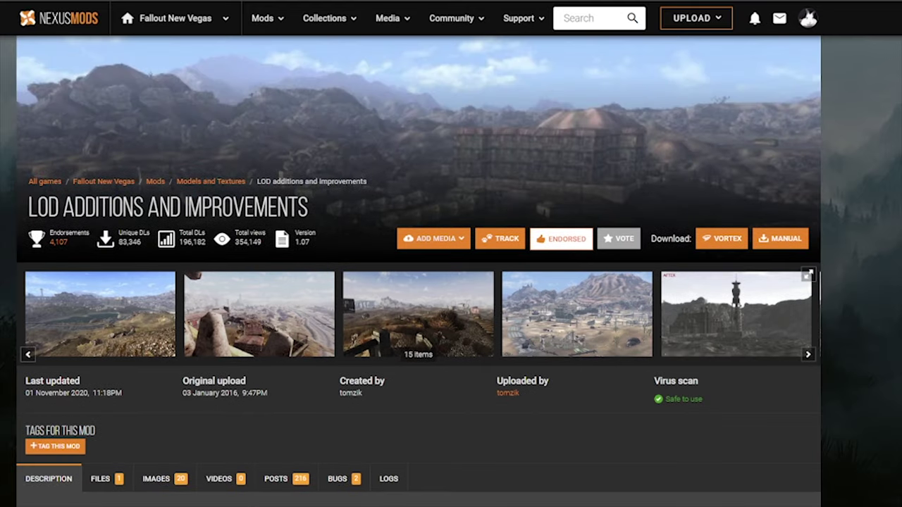
Highlight the LOD Additions and Improvements title, then examine the LODadditions main file in its file list.
{"action": "left_click_drag", "start_coordinate": [28, 207], "coordinate": [289, 206]}
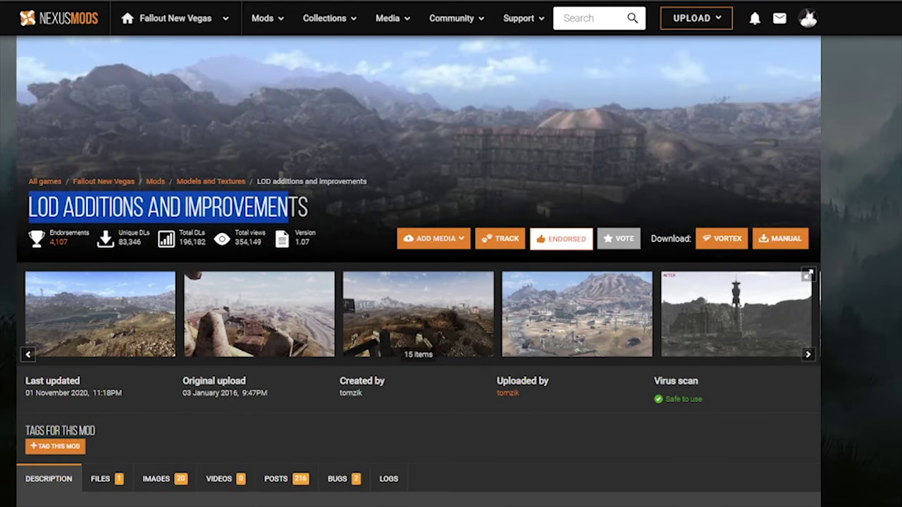
{"action": "scroll", "coordinate": [419, 271], "scroll_direction": "down", "scroll_amount": 4}
{"action": "scroll", "coordinate": [419, 271], "scroll_direction": "up", "scroll_amount": 2}
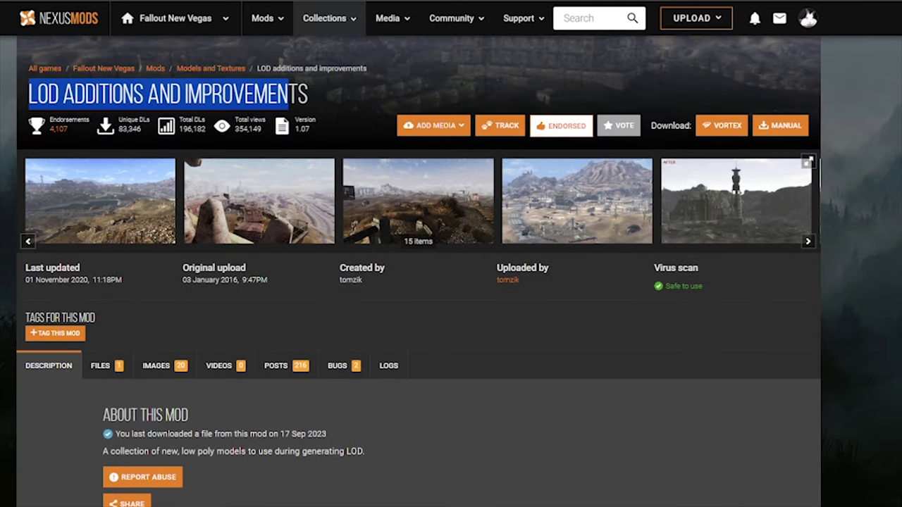
{"action": "scroll", "coordinate": [419, 271], "scroll_direction": "down", "scroll_amount": 2}
{"action": "left_click", "coordinate": [106, 253]}
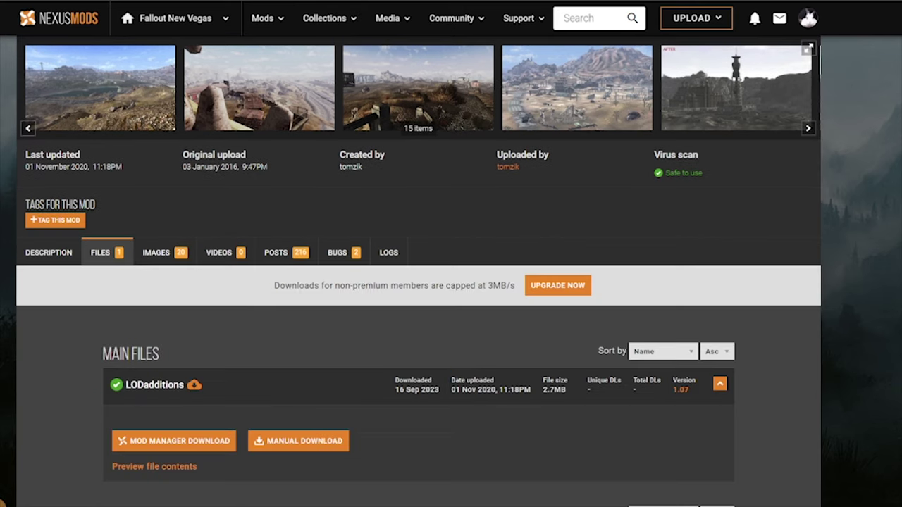
{"action": "scroll", "coordinate": [418, 271], "scroll_direction": "up", "scroll_amount": 1}
{"action": "scroll", "coordinate": [419, 268], "scroll_direction": "up", "scroll_amount": 2}
{"action": "scroll", "coordinate": [419, 268], "scroll_direction": "down", "scroll_amount": 2}
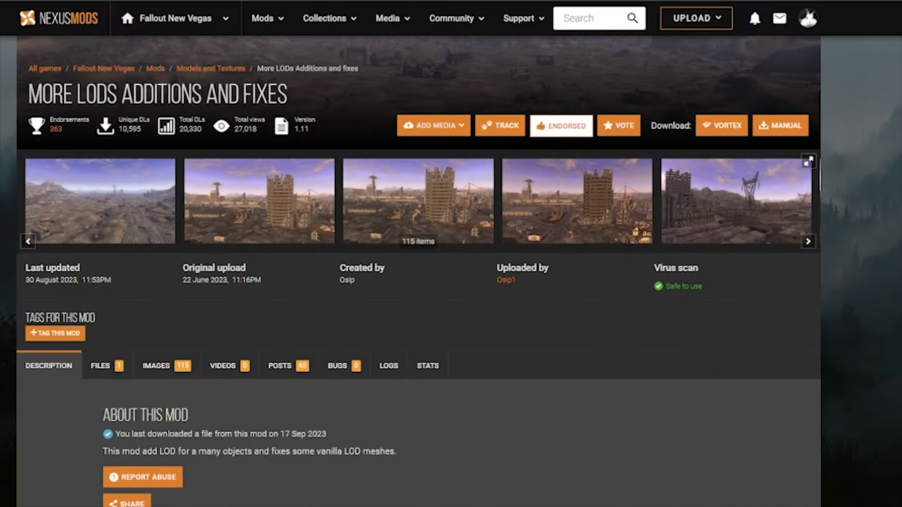
Open the file list of More LODs Additions and Fixes and look over its main file.
{"action": "scroll", "coordinate": [418, 271], "scroll_direction": "down", "scroll_amount": 3}
{"action": "left_click", "coordinate": [107, 196]}
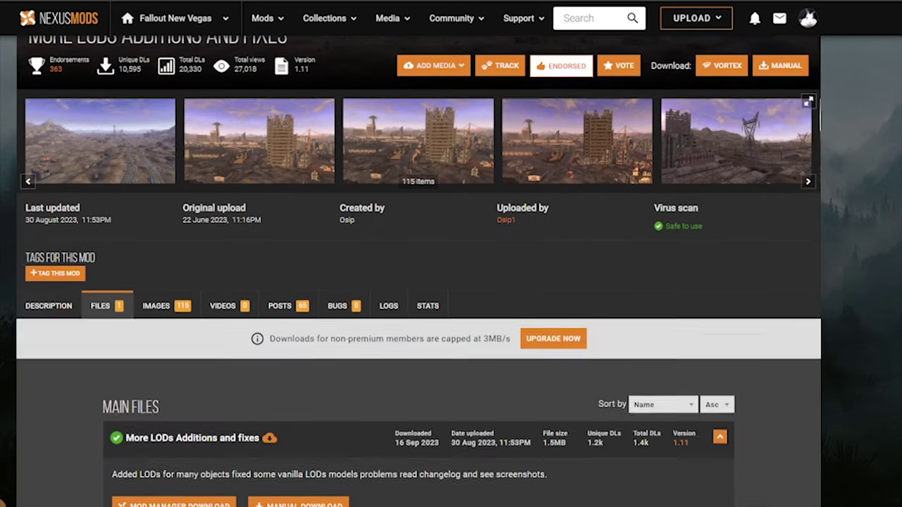
{"action": "scroll", "coordinate": [174, 340], "scroll_direction": "down", "scroll_amount": 3}
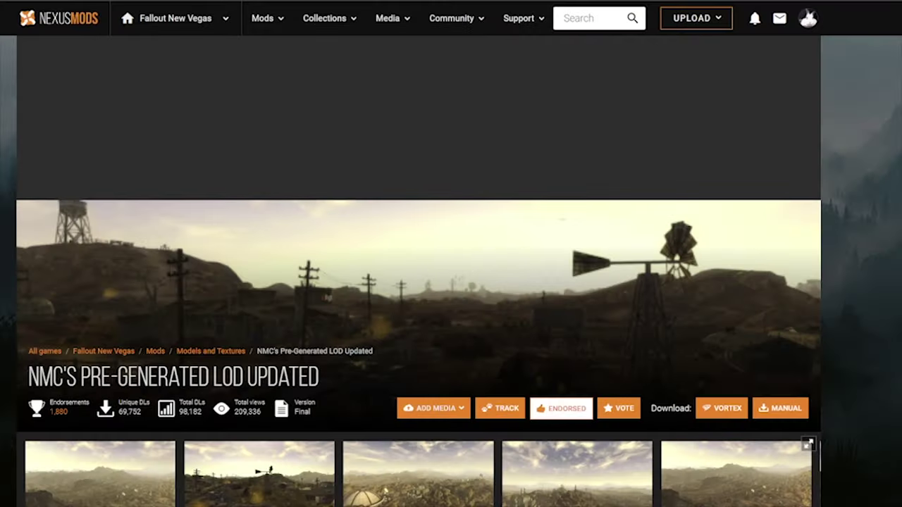
Examine the NMC's Pre-Generated LOD Updated page, briefly opening its image gallery and reading the mod description.
{"action": "scroll", "coordinate": [451, 282], "scroll_direction": "down", "scroll_amount": 1}
{"action": "scroll", "coordinate": [419, 291], "scroll_direction": "down", "scroll_amount": 1}
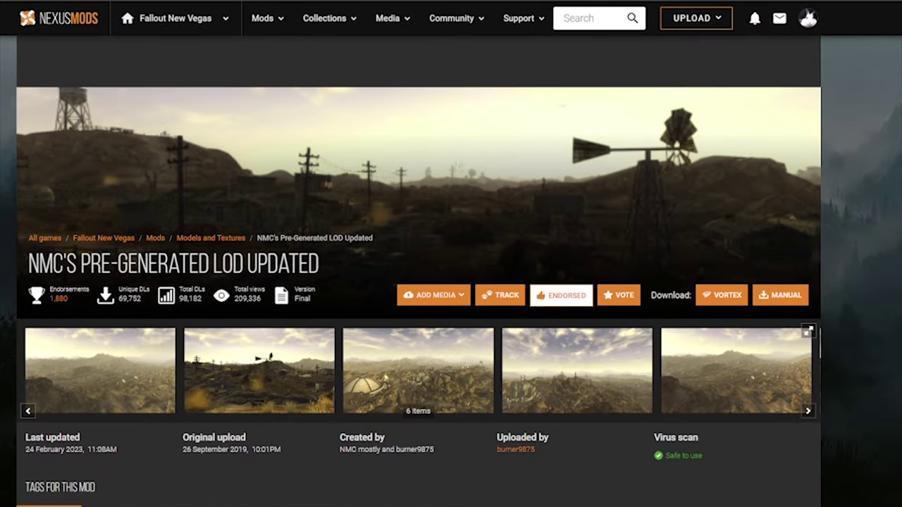
{"action": "scroll", "coordinate": [418, 291], "scroll_direction": "down", "scroll_amount": 2}
{"action": "left_click", "coordinate": [418, 291]}
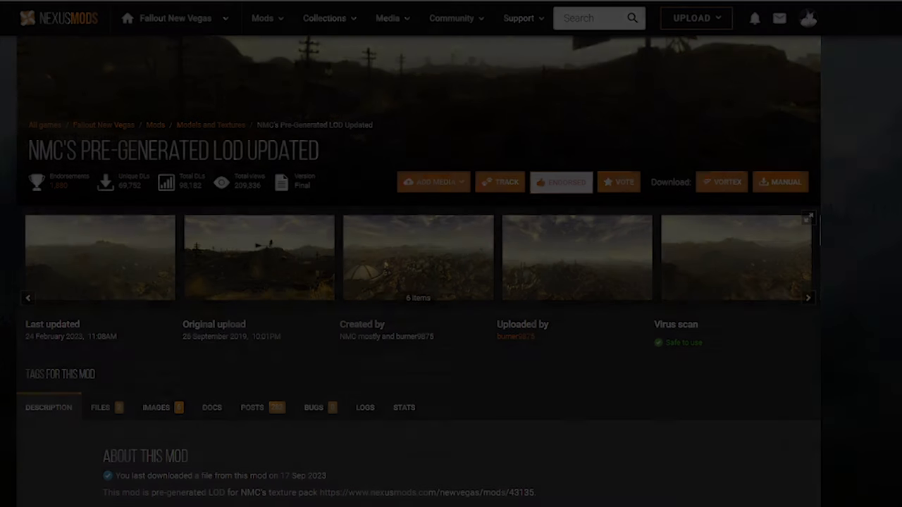
{"action": "key", "text": "Escape"}
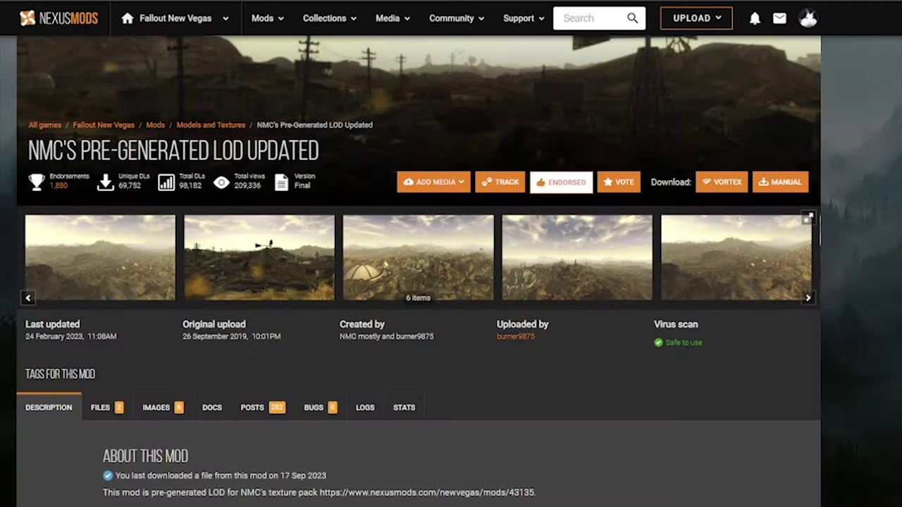
{"action": "scroll", "coordinate": [419, 291], "scroll_direction": "down", "scroll_amount": 3}
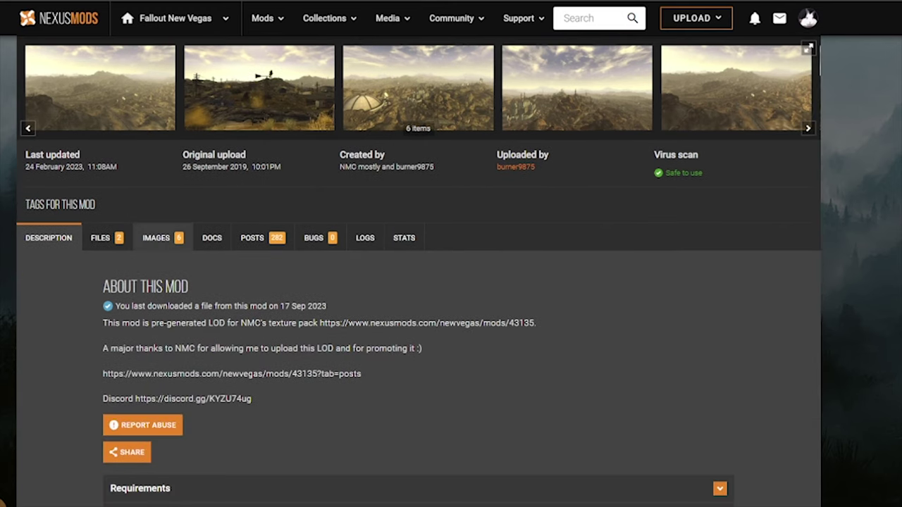
Open the file list of NMC's Pre-Generated LOD Updated and look over its main files.
{"action": "scroll", "coordinate": [418, 291], "scroll_direction": "up", "scroll_amount": 3}
{"action": "scroll", "coordinate": [419, 291], "scroll_direction": "down", "scroll_amount": 2}
{"action": "left_click", "coordinate": [107, 294]}
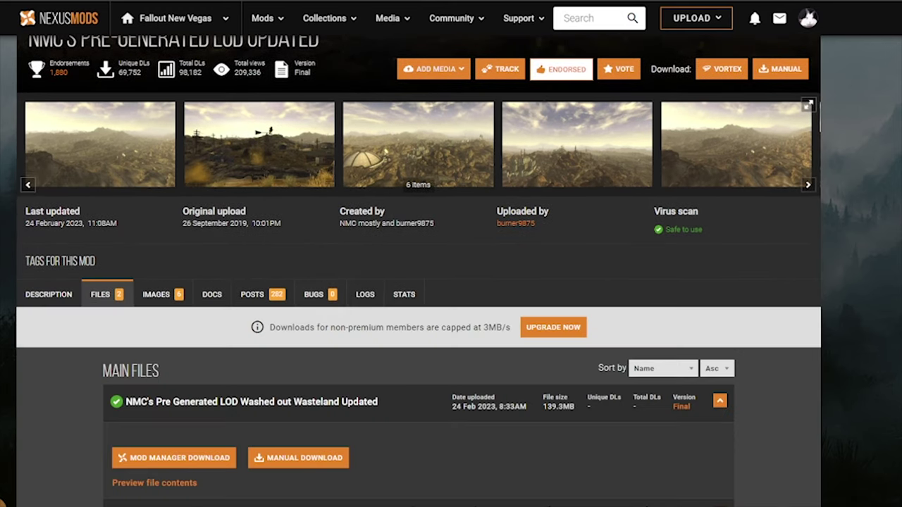
{"action": "scroll", "coordinate": [107, 294], "scroll_direction": "down", "scroll_amount": 2}
{"action": "scroll", "coordinate": [107, 295], "scroll_direction": "down", "scroll_amount": 1}
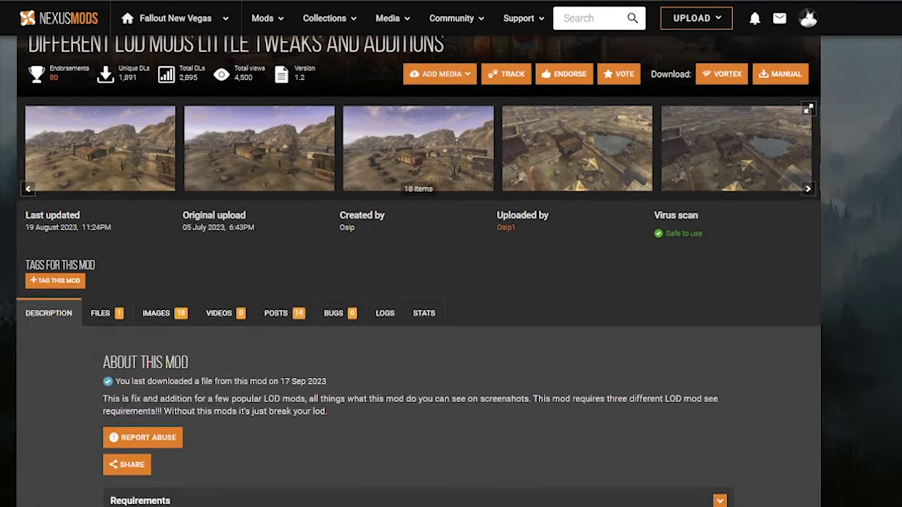
Look over the file list of Different LOD Mods Little Tweaks and Additions, then the FNV LOD Supplementation page.
{"action": "left_click", "coordinate": [107, 310]}
{"action": "scroll", "coordinate": [107, 310], "scroll_direction": "down", "scroll_amount": 3}
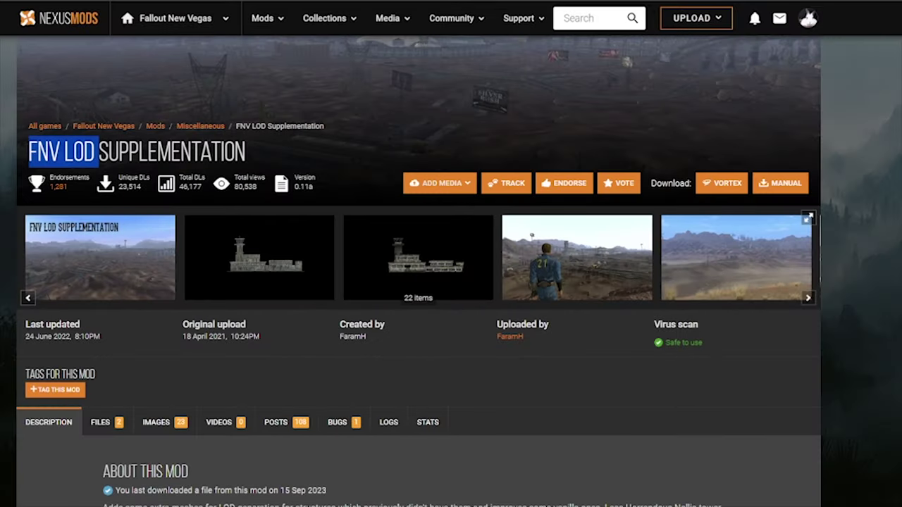
{"action": "scroll", "coordinate": [419, 281], "scroll_direction": "down", "scroll_amount": 2}
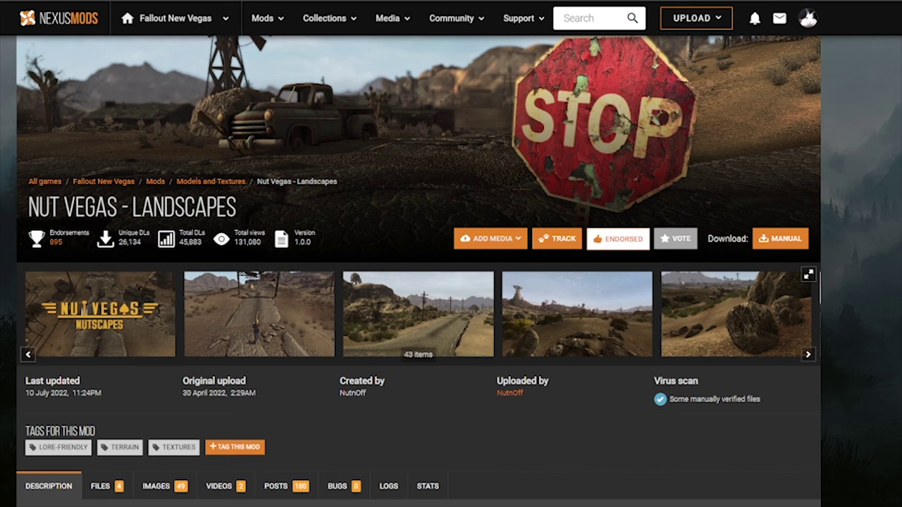
Examine the Nut Vegas - Landscapes gallery and main files, highlighting the Nut Vegas - Nutscapes Medium file name.
{"action": "left_click", "coordinate": [259, 314]}
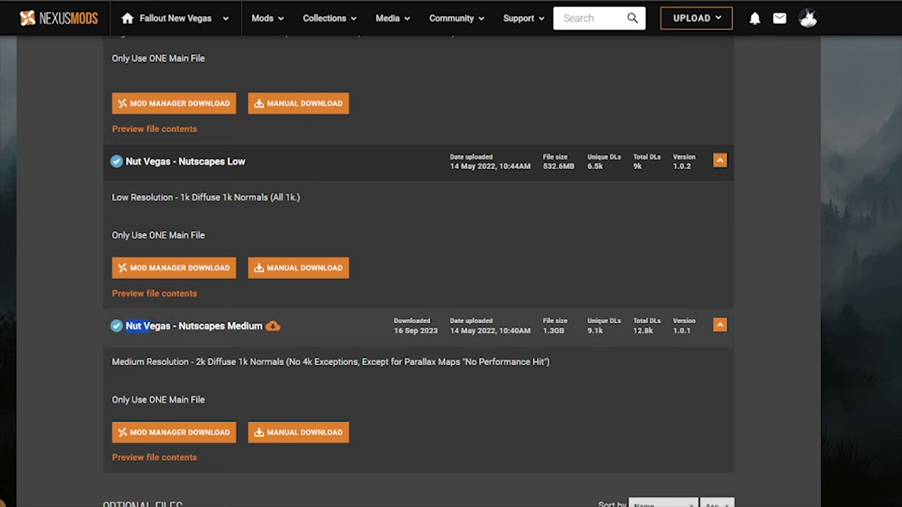
{"action": "left_click_drag", "start_coordinate": [151, 326], "coordinate": [253, 327]}
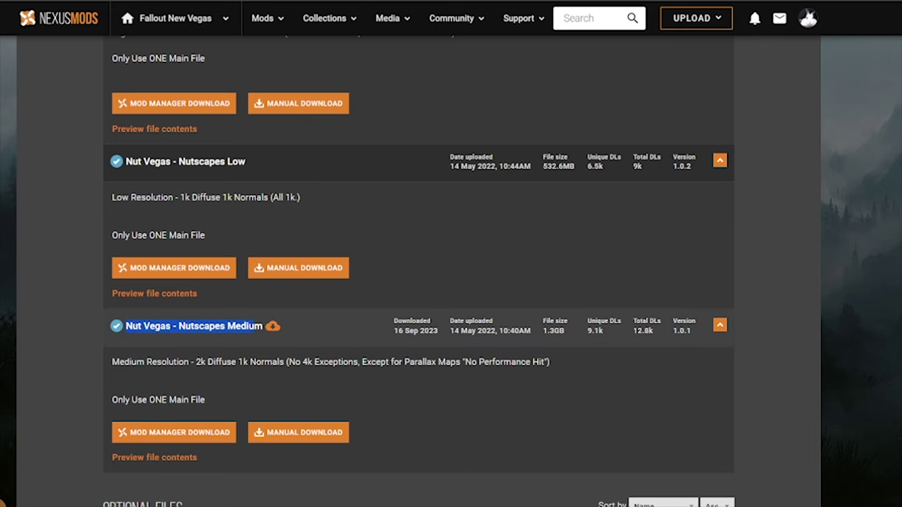
{"action": "scroll", "coordinate": [419, 269], "scroll_direction": "up", "scroll_amount": 3}
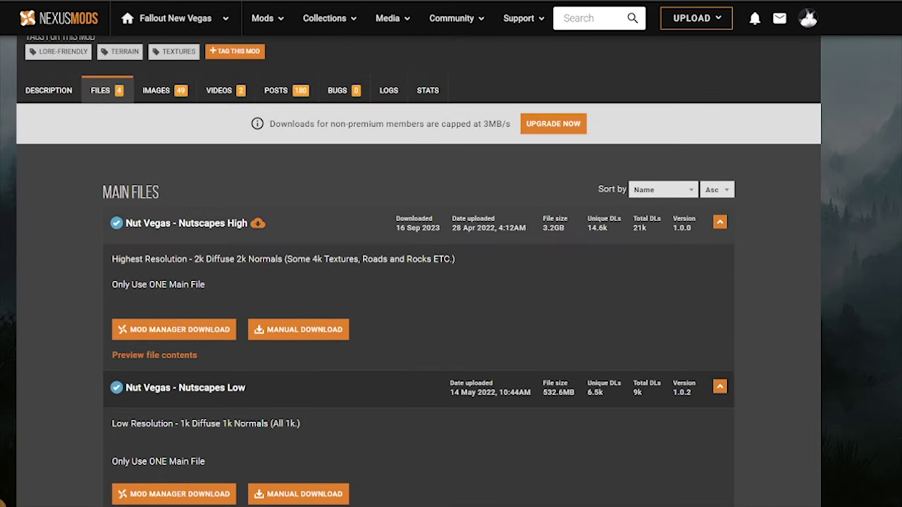
{"action": "scroll", "coordinate": [420, 270], "scroll_direction": "down", "scroll_amount": 4}
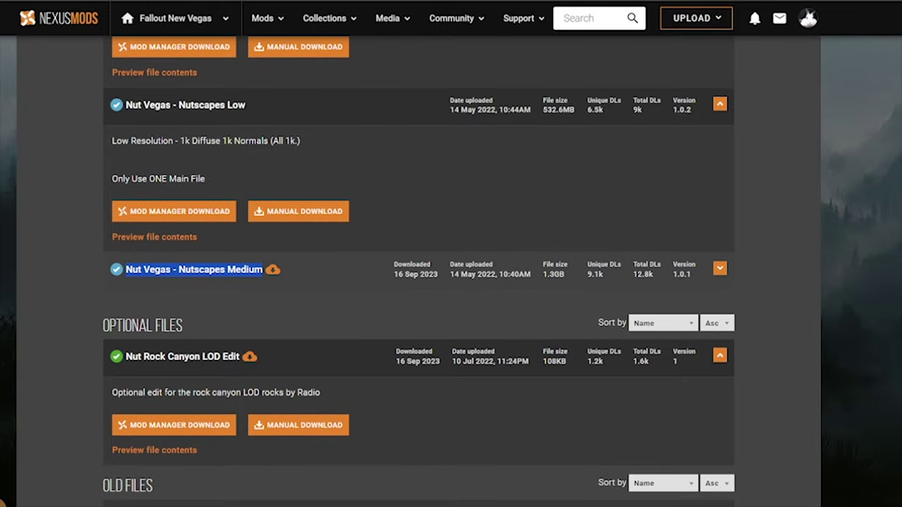
{"action": "left_click", "coordinate": [268, 270]}
{"action": "left_click_drag", "start_coordinate": [126, 270], "coordinate": [262, 270]}
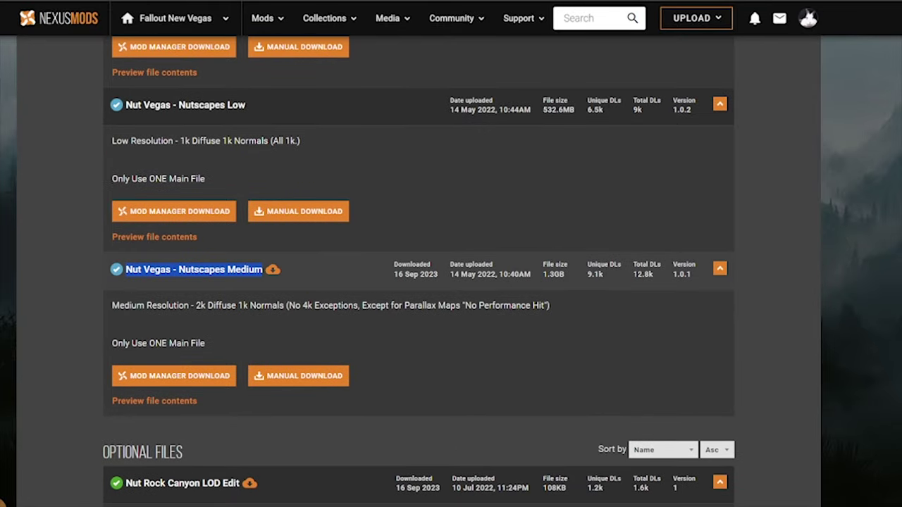
{"action": "left_click", "coordinate": [267, 270]}
{"action": "left_click", "coordinate": [267, 270]}
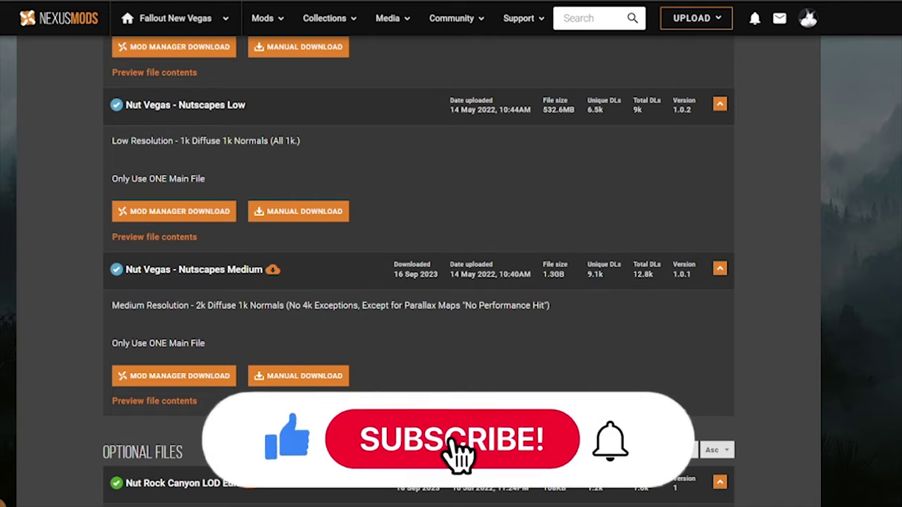
Compare the Nutscapes main file resolutions, then highlight the optional file Nut Rock Canyon LOD Edit.
{"action": "scroll", "coordinate": [419, 268], "scroll_direction": "up", "scroll_amount": 3}
{"action": "scroll", "coordinate": [419, 268], "scroll_direction": "up", "scroll_amount": 2}
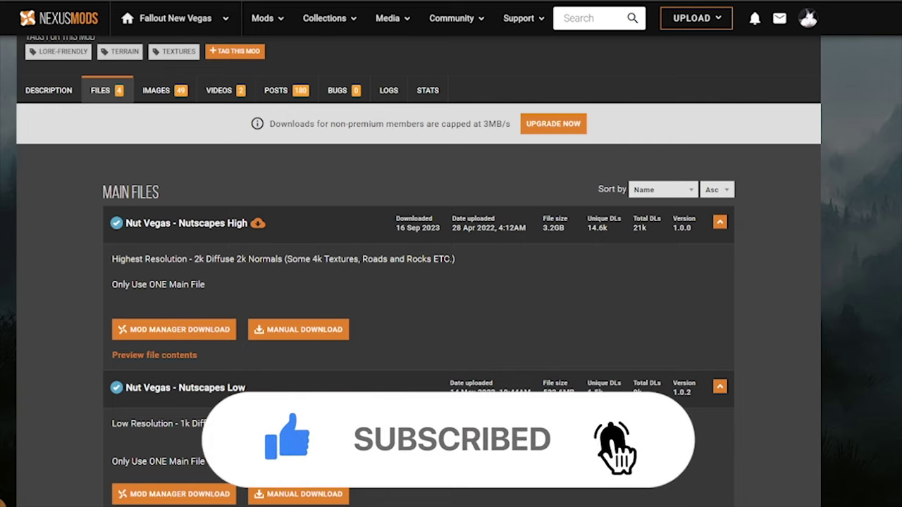
{"action": "scroll", "coordinate": [419, 268], "scroll_direction": "down", "scroll_amount": 4}
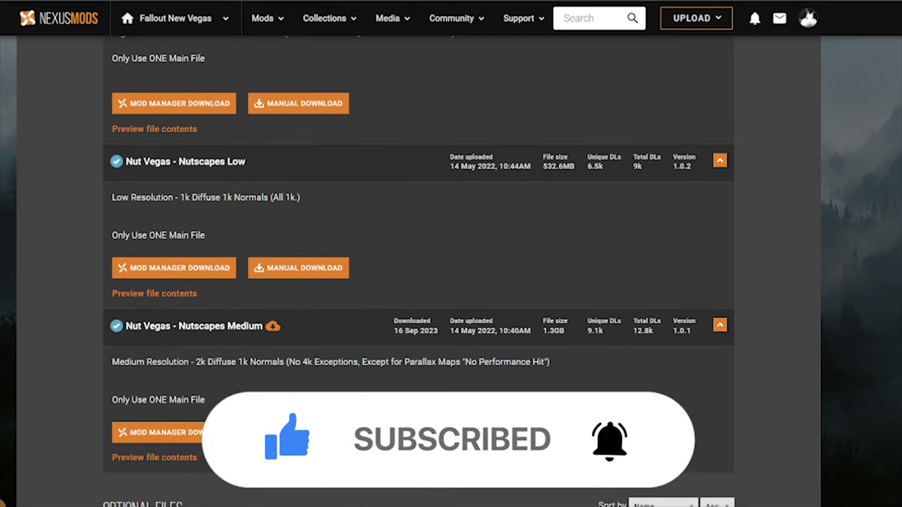
{"action": "scroll", "coordinate": [419, 267], "scroll_direction": "down", "scroll_amount": 5}
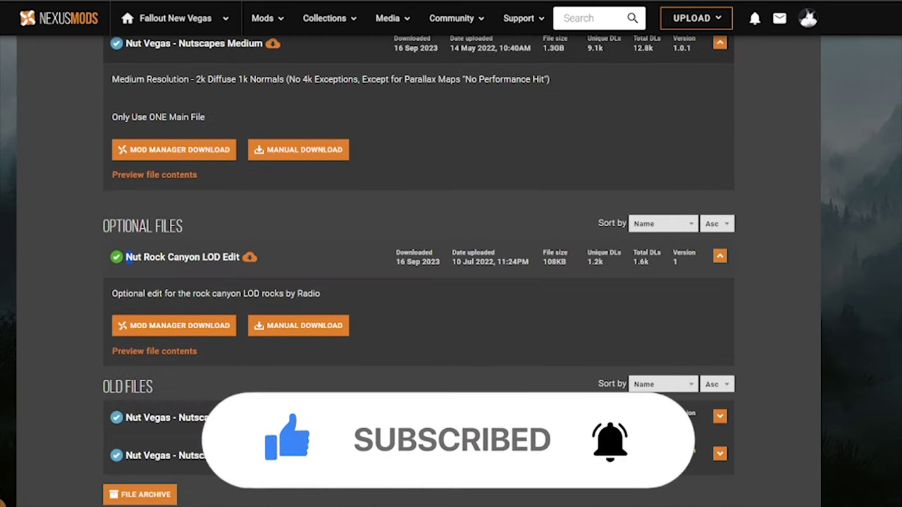
{"action": "left_click_drag", "start_coordinate": [126, 257], "coordinate": [240, 256]}
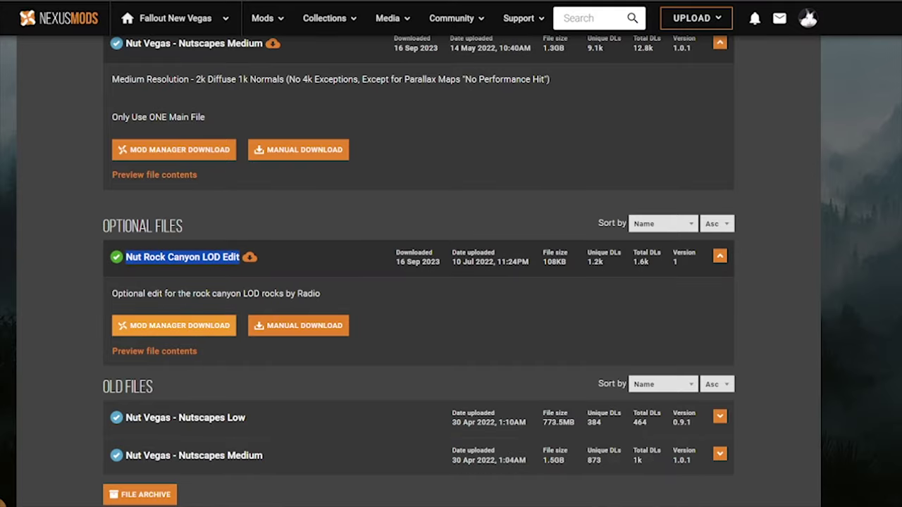
{"action": "scroll", "coordinate": [419, 267], "scroll_direction": "up", "scroll_amount": 5}
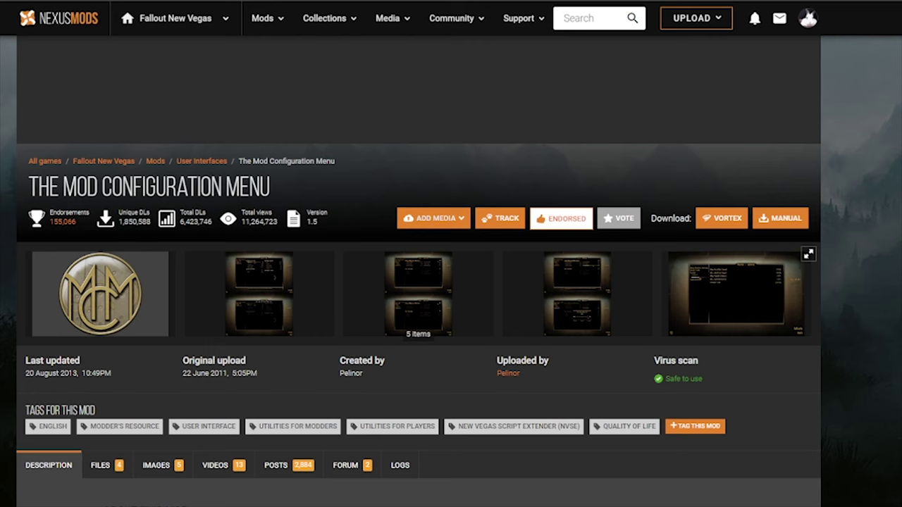
Open The Mod Configuration Menu's file list, highlight its main file name, and look over the MCM BugFix 2 update file.
{"action": "scroll", "coordinate": [419, 271], "scroll_direction": "down", "scroll_amount": 3}
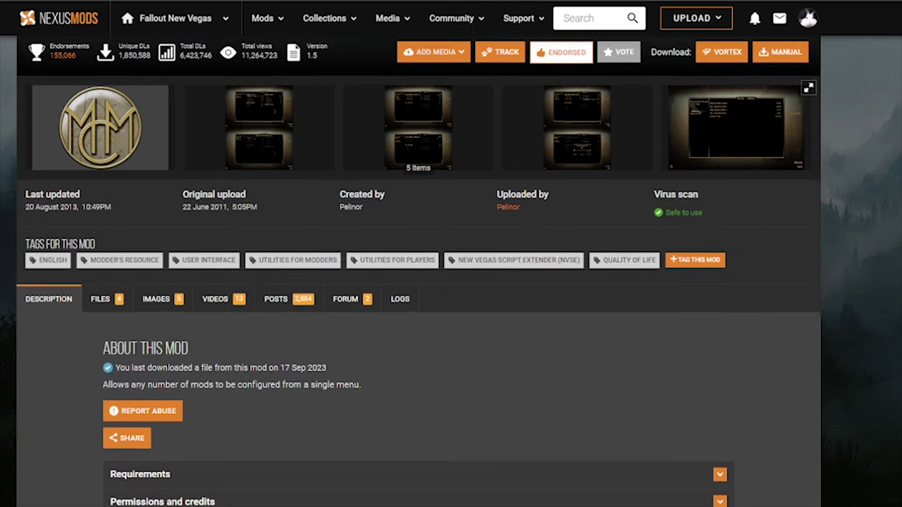
{"action": "left_click", "coordinate": [107, 295]}
{"action": "scroll", "coordinate": [419, 271], "scroll_direction": "down", "scroll_amount": 3}
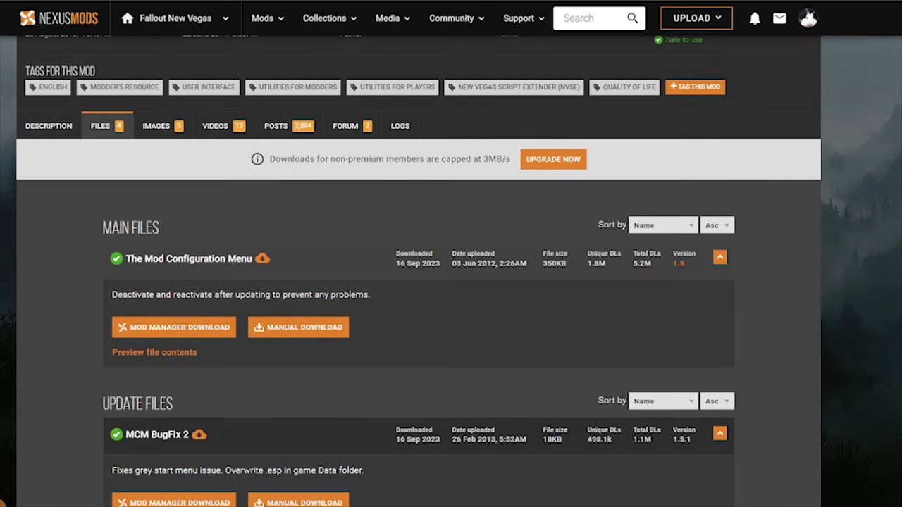
{"action": "left_click_drag", "start_coordinate": [126, 259], "coordinate": [221, 259]}
{"action": "scroll", "coordinate": [419, 270], "scroll_direction": "down", "scroll_amount": 2}
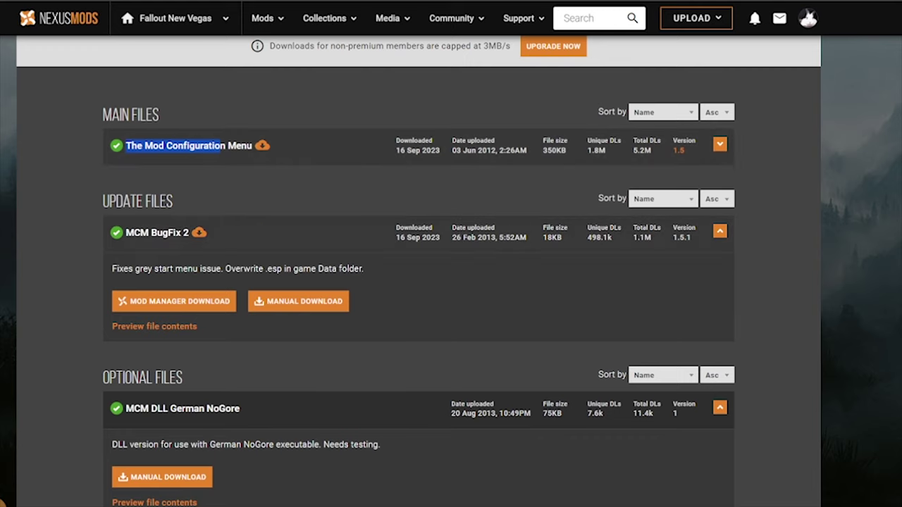
{"action": "left_click", "coordinate": [296, 190]}
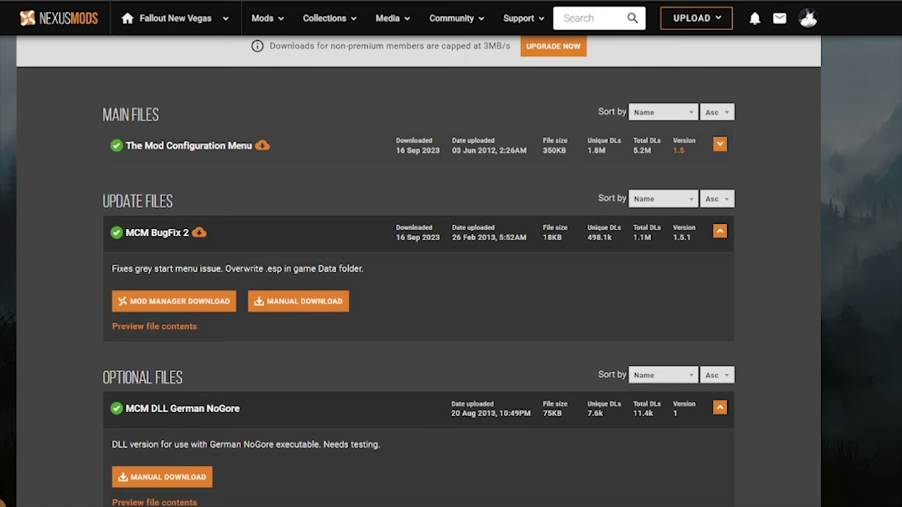
{"action": "scroll", "coordinate": [450, 282], "scroll_direction": "up", "scroll_amount": 1}
{"action": "scroll", "coordinate": [450, 282], "scroll_direction": "up", "scroll_amount": 1}
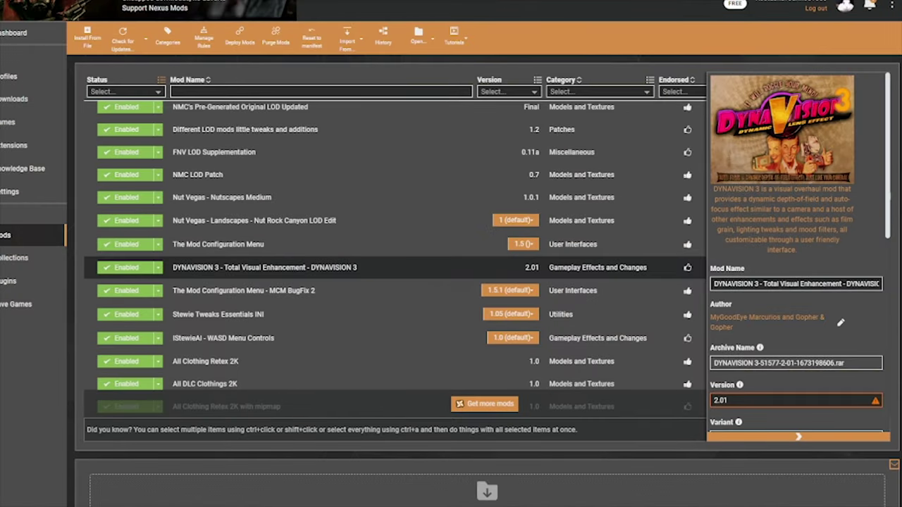
Select the mod name DYNAVISION in Vortex, search Nexus Mods for it, and highlight the title on the DYNAVISION 3 - Total Visual Enhancement page.
{"action": "double_click", "coordinate": [732, 283]}
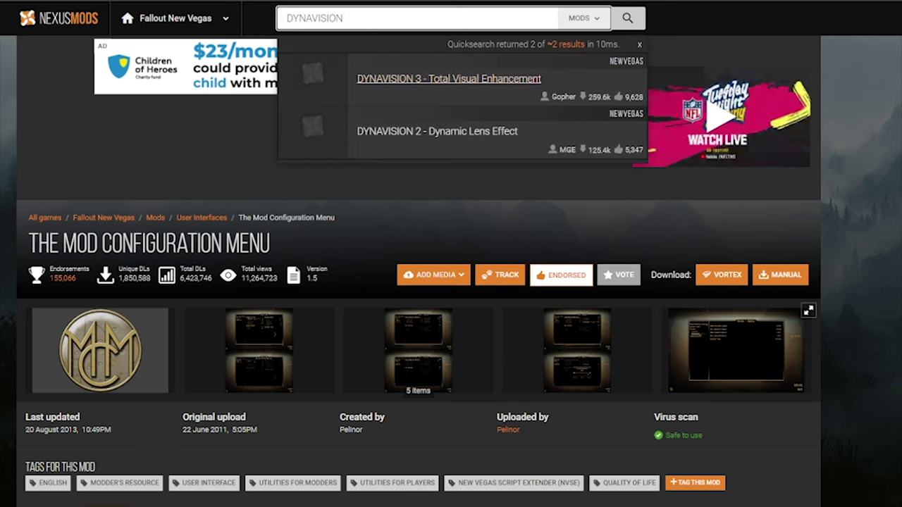
{"action": "key", "text": "Return"}
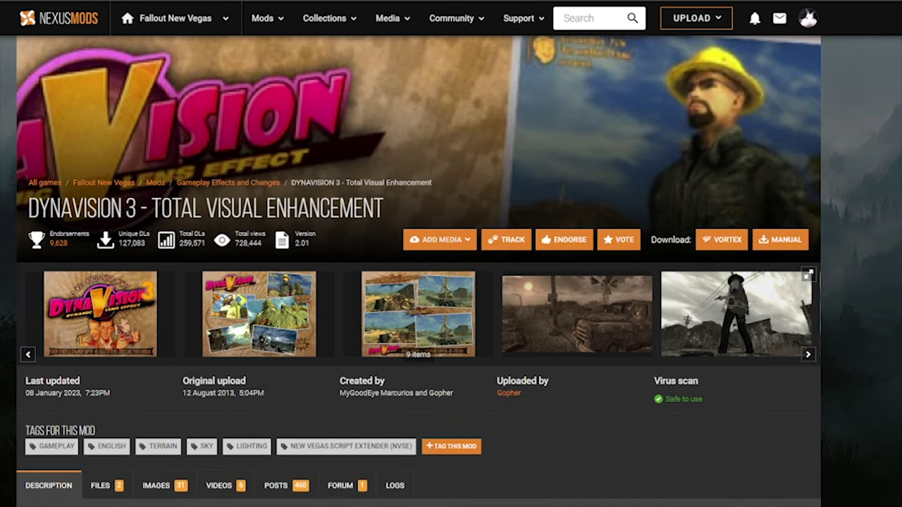
{"action": "left_click_drag", "start_coordinate": [29, 208], "coordinate": [385, 207]}
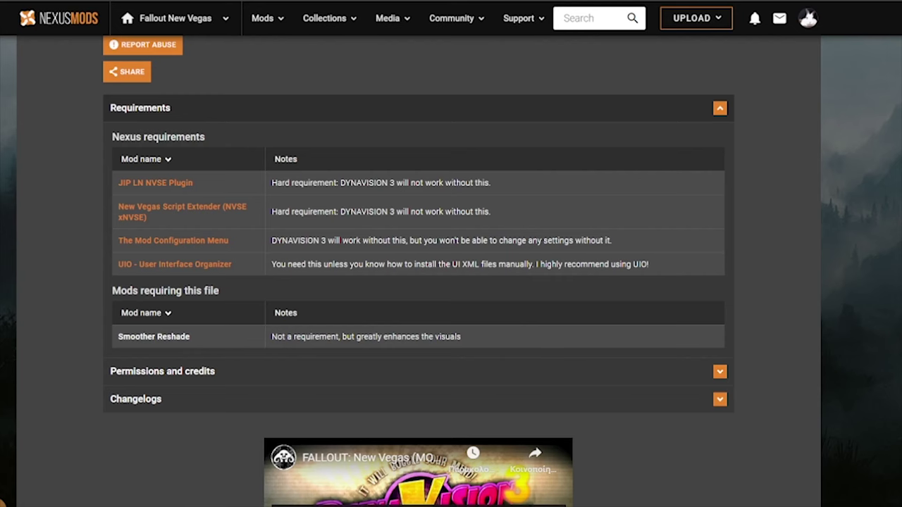
Open Smoother Reshade from the mods requiring DYNAVISION 3 and look over its page.
{"action": "right_click", "coordinate": [173, 338]}
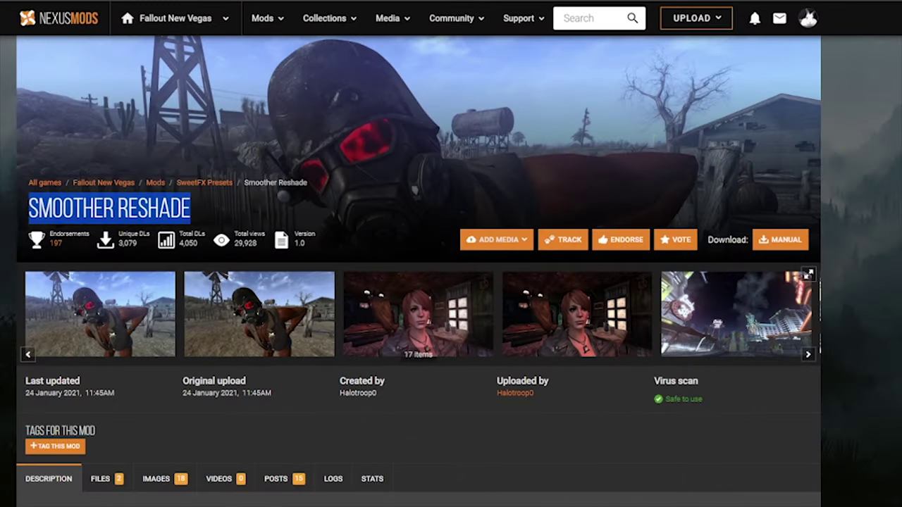
{"action": "scroll", "coordinate": [418, 282], "scroll_direction": "down", "scroll_amount": 6}
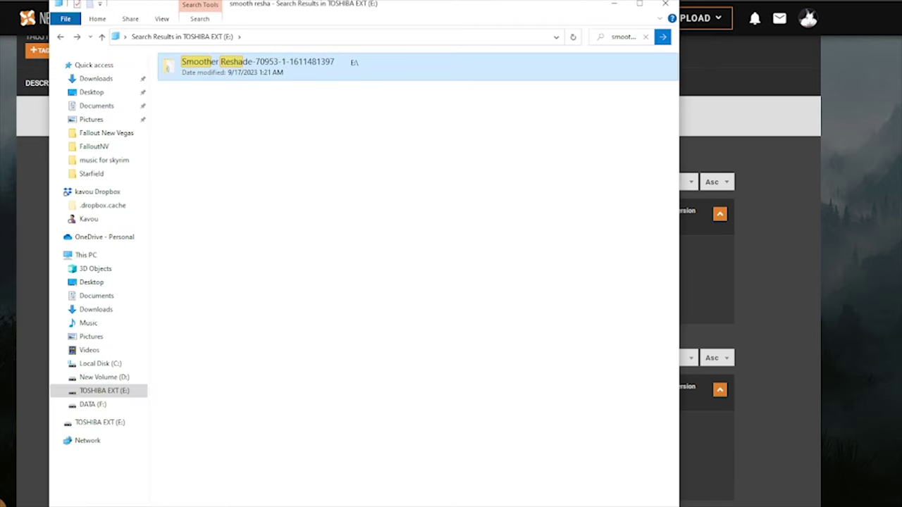
{"action": "double_click", "coordinate": [204, 65]}
{"action": "left_click_drag", "start_coordinate": [218, 94], "coordinate": [203, 67]}
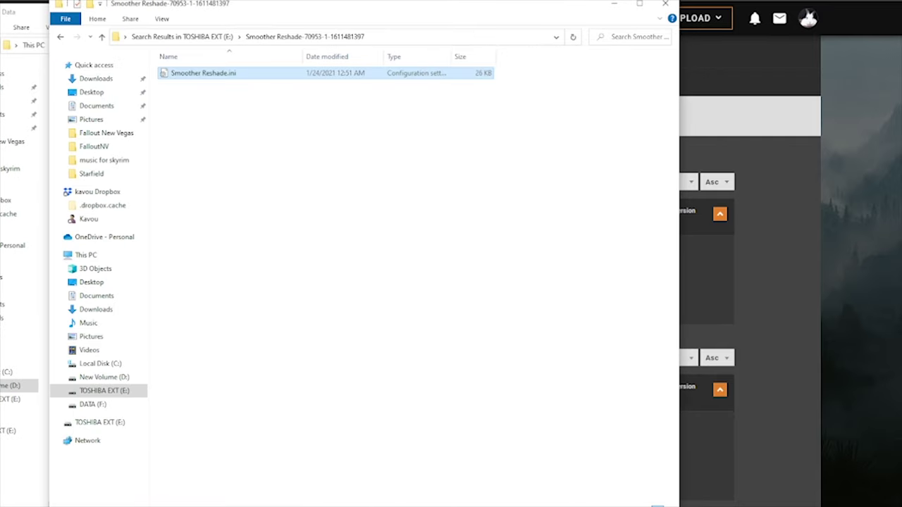
{"action": "left_click_drag", "start_coordinate": [395, 3], "coordinate": [632, 13]}
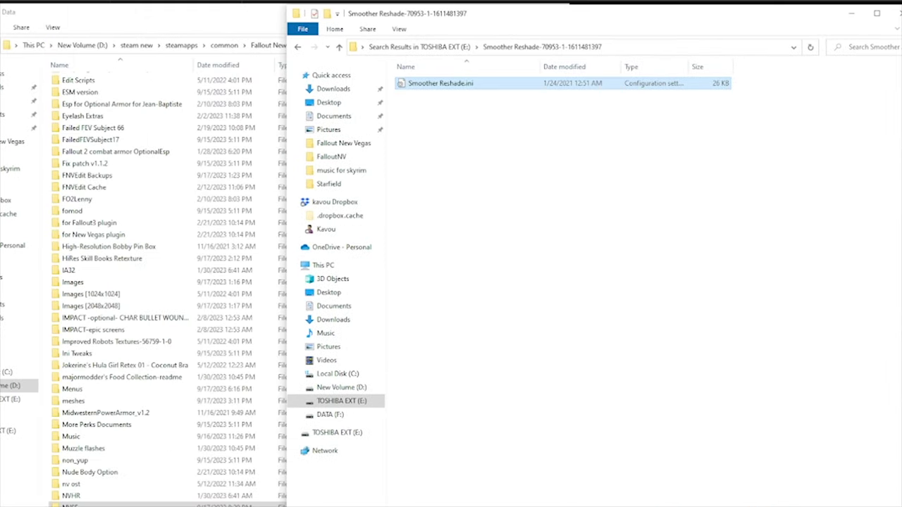
{"action": "left_click_drag", "start_coordinate": [436, 84], "coordinate": [44, 208]}
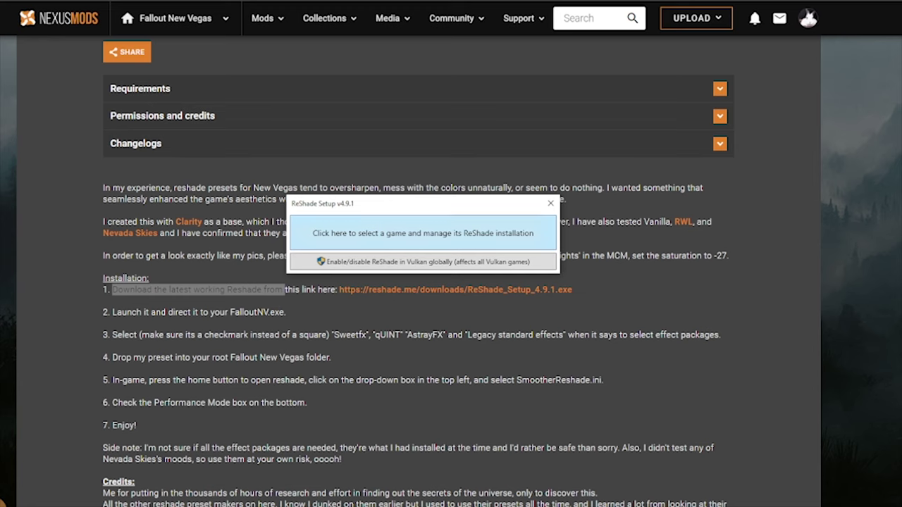
In ReShade Setup, target FalloutNV (FalloutNV_backup.exe), choose Direct3D 9 as rendering API, and update the existing installation.
{"action": "left_click", "coordinate": [422, 233]}
{"action": "left_click", "coordinate": [418, 235]}
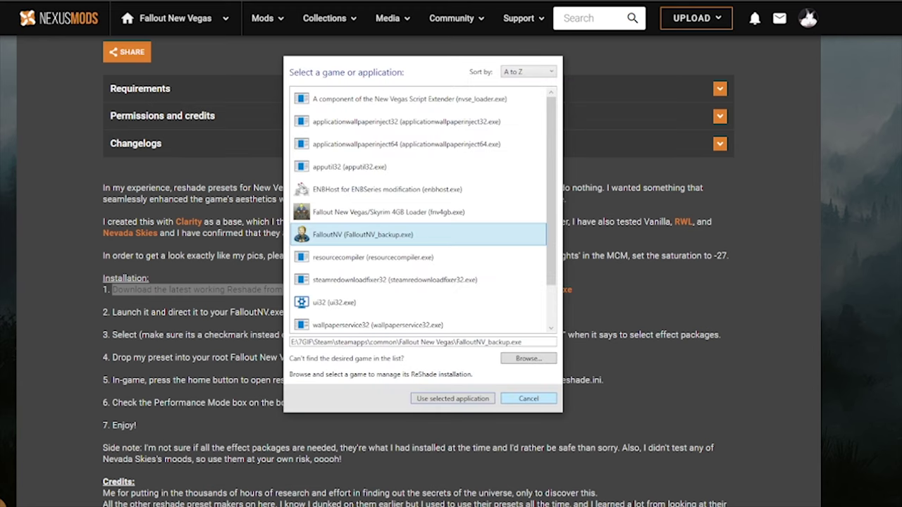
{"action": "left_click", "coordinate": [452, 398]}
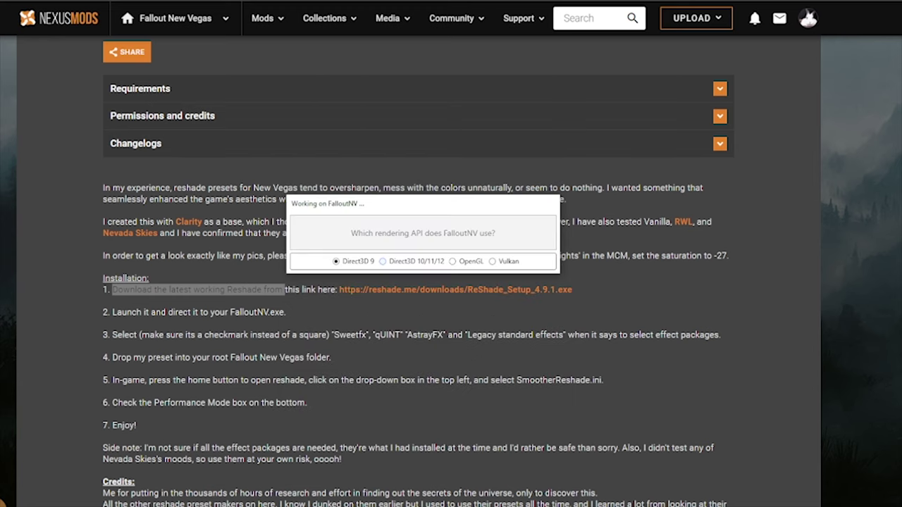
{"action": "left_click", "coordinate": [358, 262]}
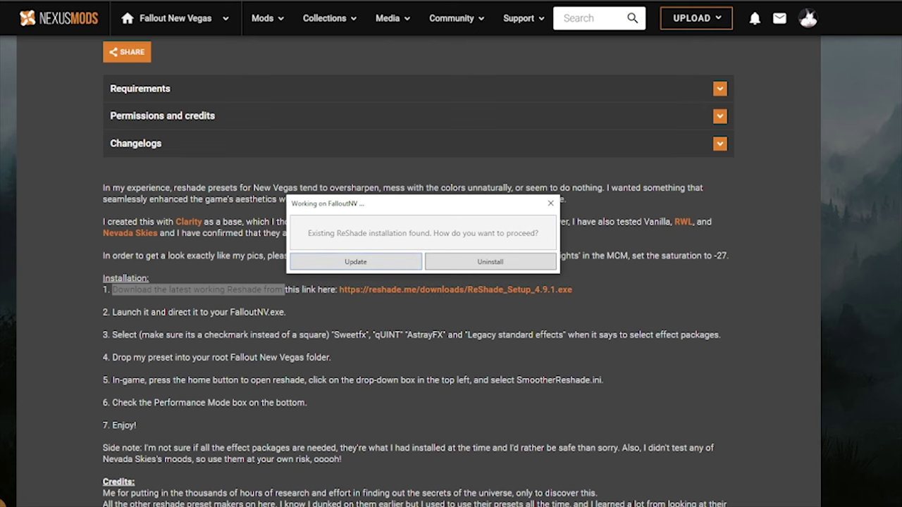
{"action": "scroll", "coordinate": [418, 302], "scroll_direction": "up", "scroll_amount": 1}
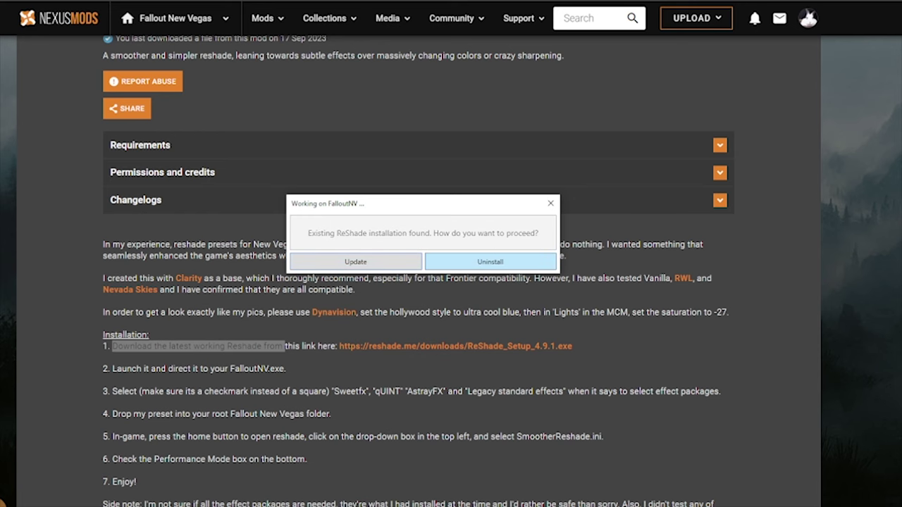
{"action": "left_click", "coordinate": [355, 261]}
Choose the full SweetFX, qUINT, AstrayFX and Legacy standard effects packages for installation in ReShade Setup.
{"action": "scroll", "coordinate": [417, 152], "scroll_direction": "down", "scroll_amount": 1}
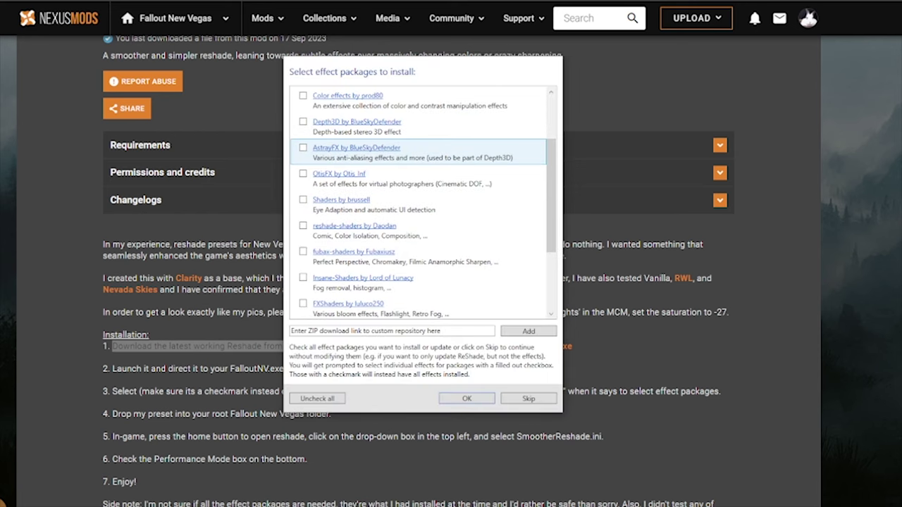
{"action": "scroll", "coordinate": [417, 161], "scroll_direction": "up", "scroll_amount": 1}
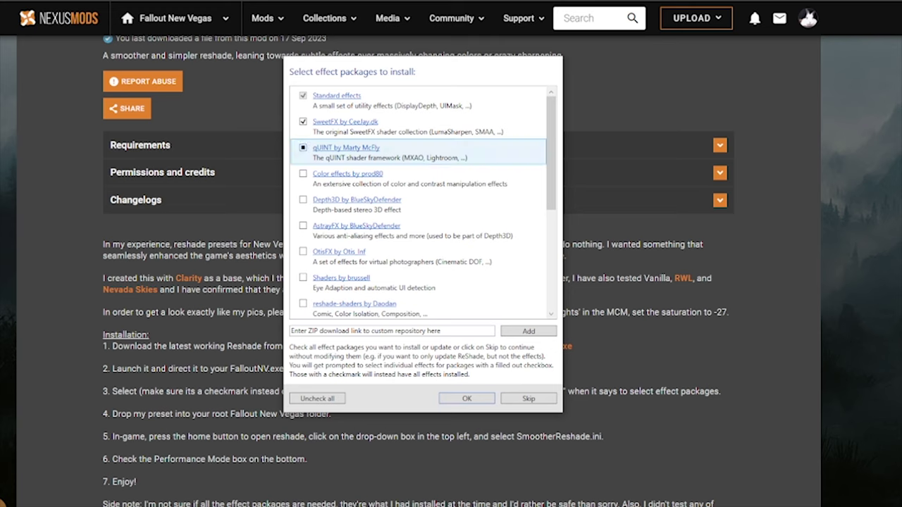
{"action": "left_click", "coordinate": [303, 226]}
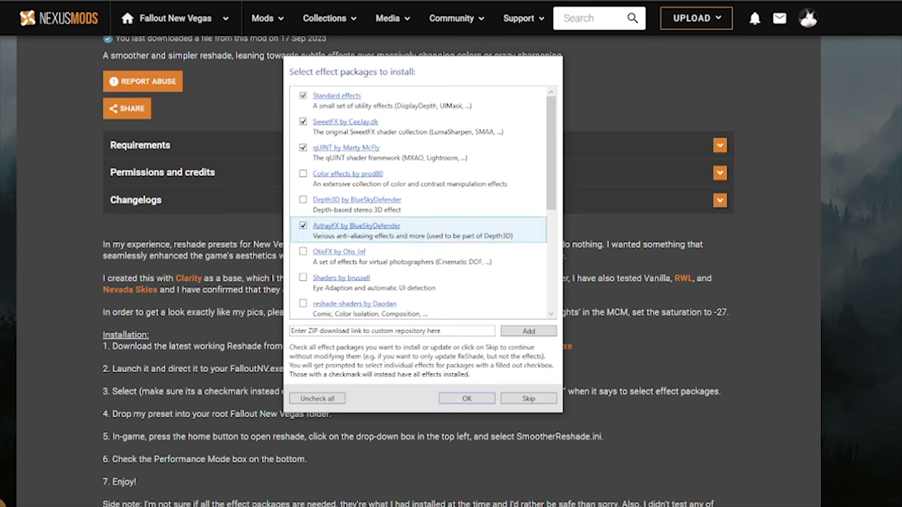
{"action": "scroll", "coordinate": [310, 211], "scroll_direction": "down", "scroll_amount": 3}
{"action": "left_click", "coordinate": [303, 200]}
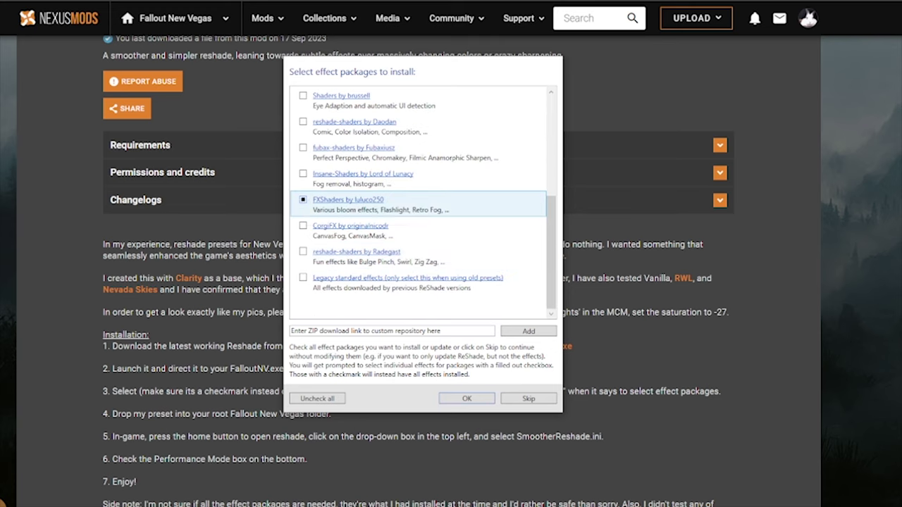
{"action": "left_click", "coordinate": [303, 277]}
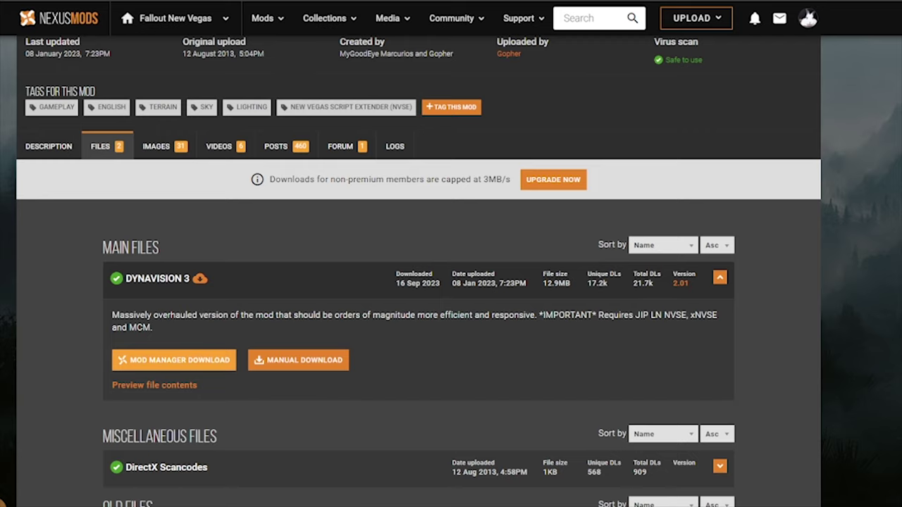
In the game's Mod Configuration menu, open the Dynavision settings and open the HUD menu key for assignment.
{"action": "scroll", "coordinate": [418, 282], "scroll_direction": "up", "scroll_amount": 1}
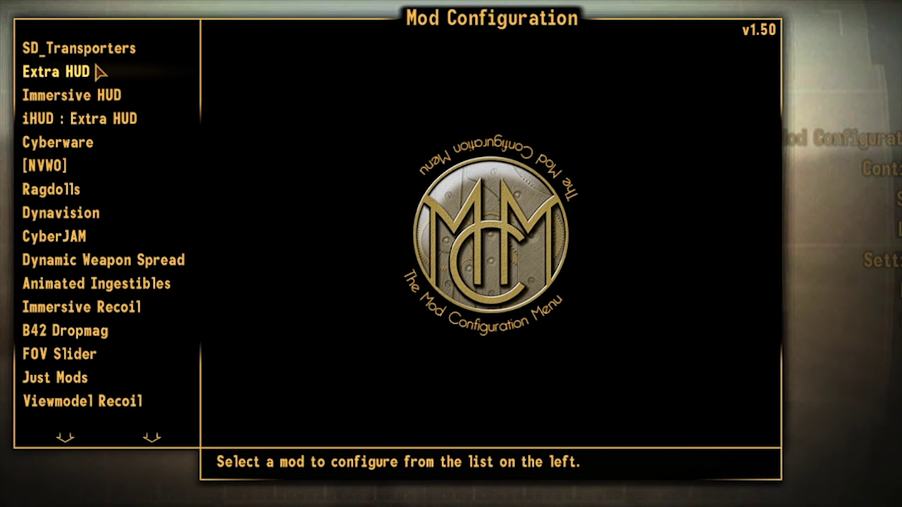
{"action": "left_click", "coordinate": [88, 215]}
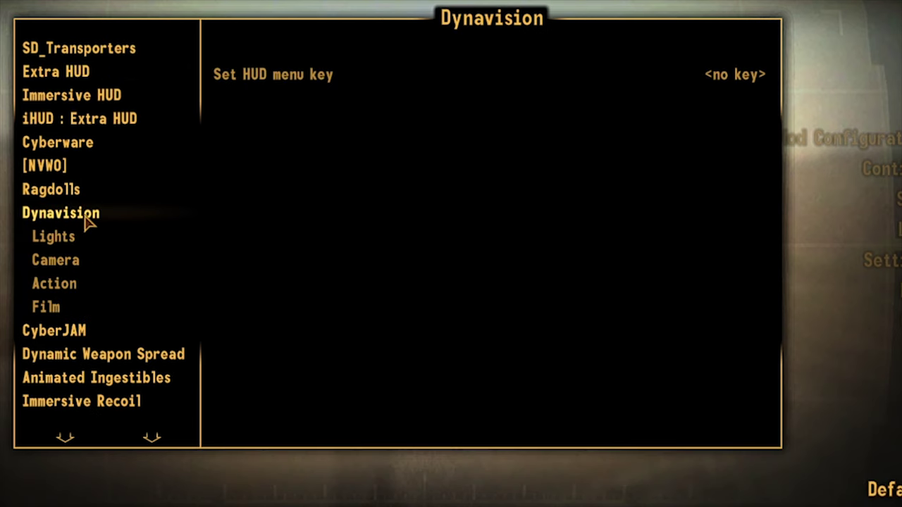
{"action": "left_click", "coordinate": [287, 90]}
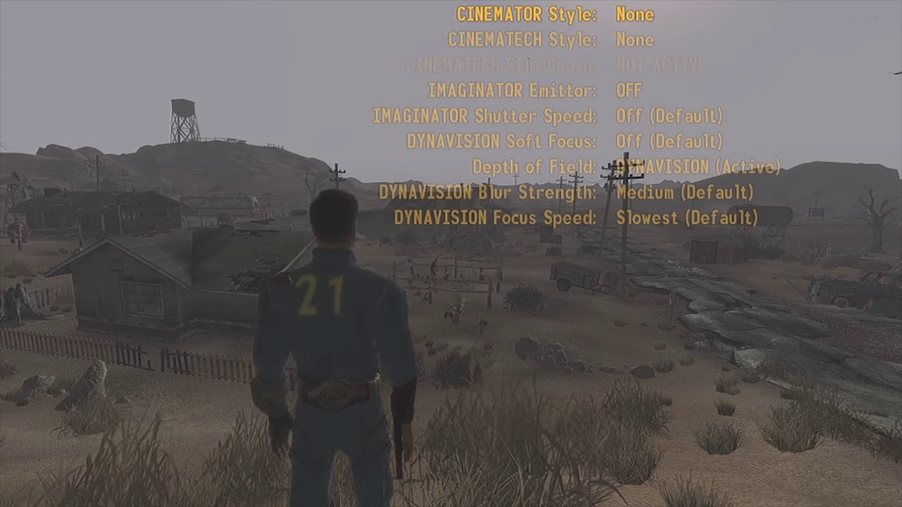
Look through the Dynavision HUD menu settings between CINEMATOR Style and DYNAVISION Soft Focus.
{"action": "key", "text": "Down"}
{"action": "key", "text": "Down"}
{"action": "key", "text": "Up"}
{"action": "key", "text": "Up"}
{"action": "key", "text": "Down"}
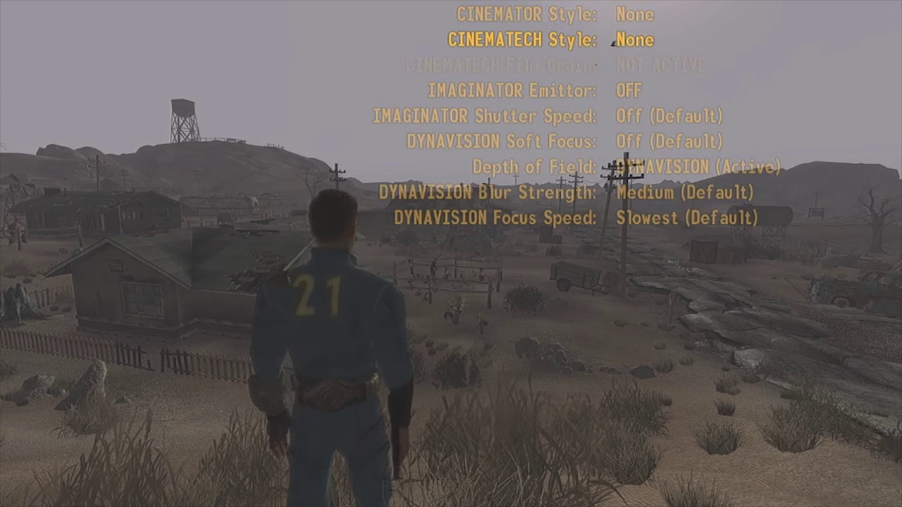
{"action": "key", "text": "Up"}
{"action": "key", "text": "Down"}
{"action": "key", "text": "Down"}
{"action": "key", "text": "Up"}
{"action": "key", "text": "Down"}
{"action": "key", "text": "Down"}
{"action": "key", "text": "Down"}
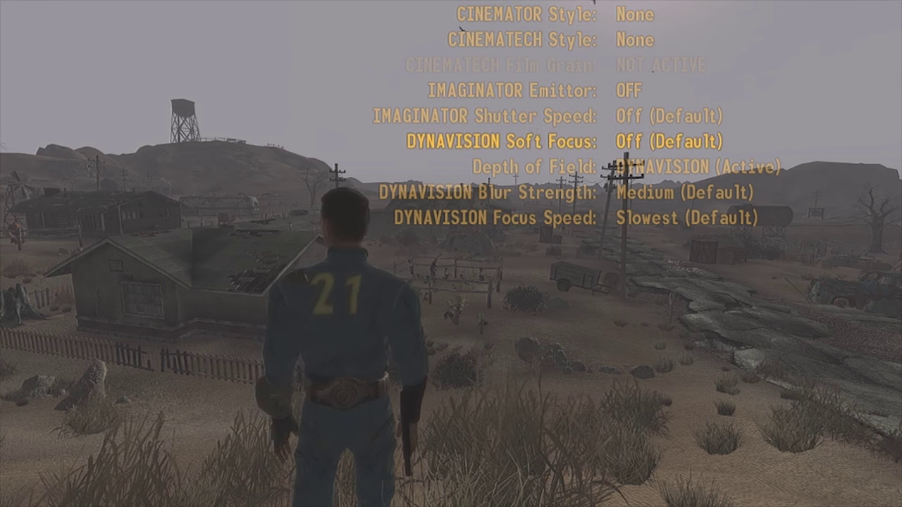
{"action": "key", "text": "Up"}
{"action": "key", "text": "Up"}
{"action": "key", "text": "Up"}
{"action": "key", "text": "Up"}
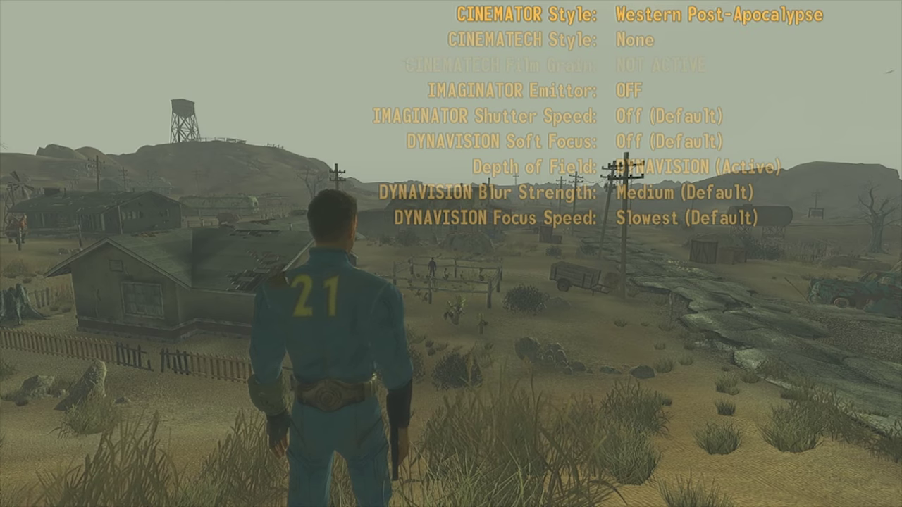
Set the CINEMATOR Style to Mojave Burning and the CINEMATECH Style to Trek Vaseline Cam.
{"action": "key", "text": "Right"}
{"action": "key", "text": "Right"}
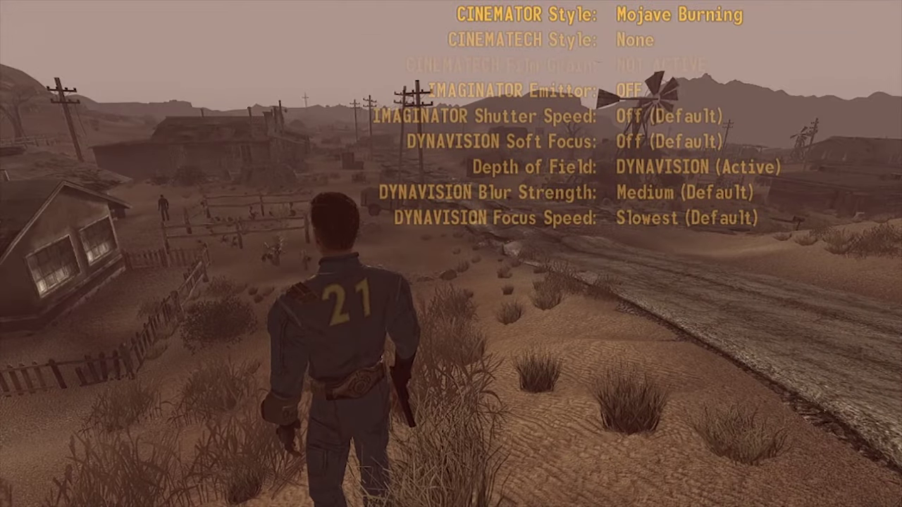
{"action": "key", "text": "Down"}
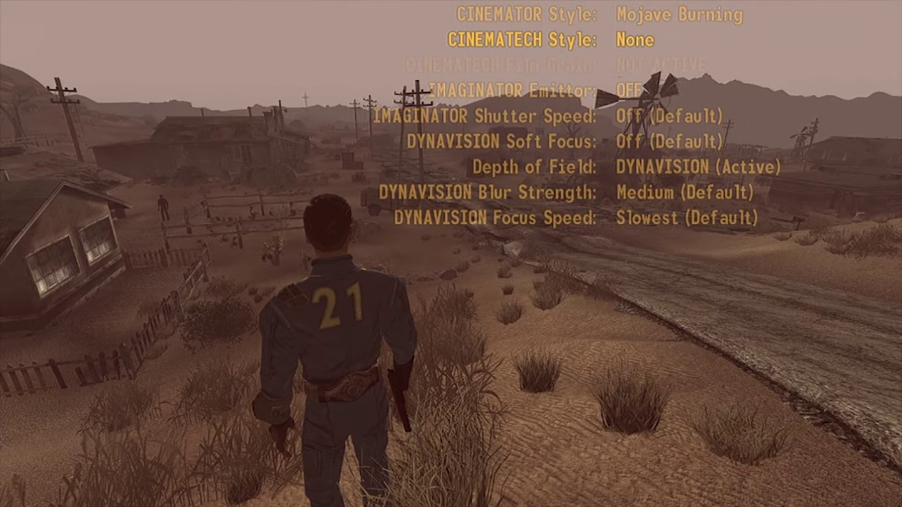
{"action": "key", "text": "Right"}
{"action": "key", "text": "Right"}
{"action": "key", "text": "Right"}
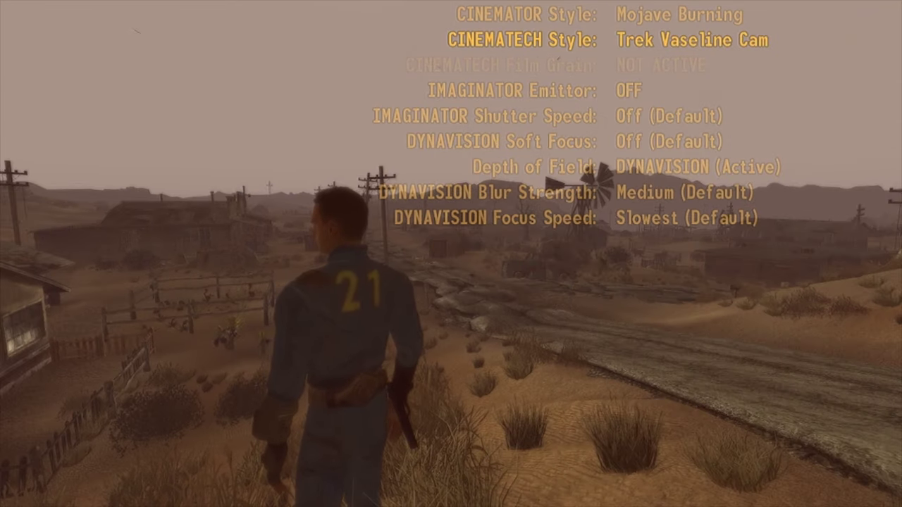
{"action": "key", "text": "Right"}
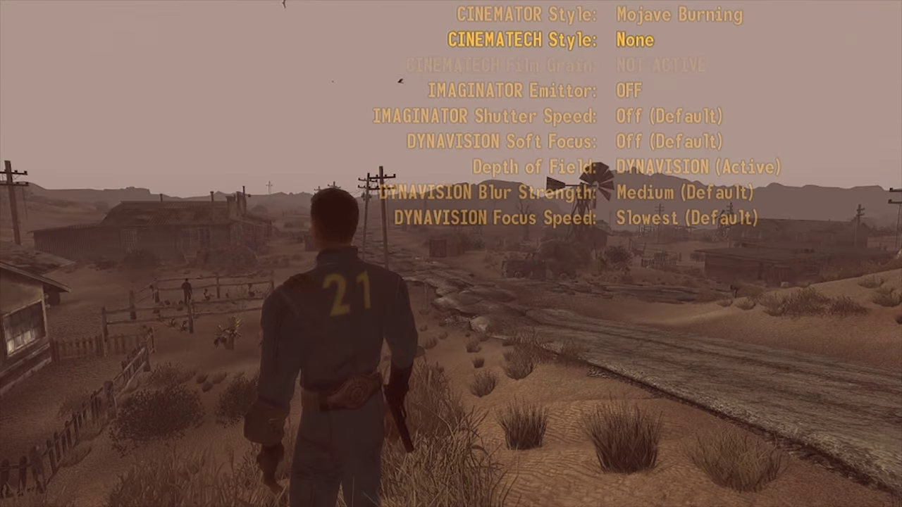
{"action": "key", "text": "Right"}
{"action": "key", "text": "Right"}
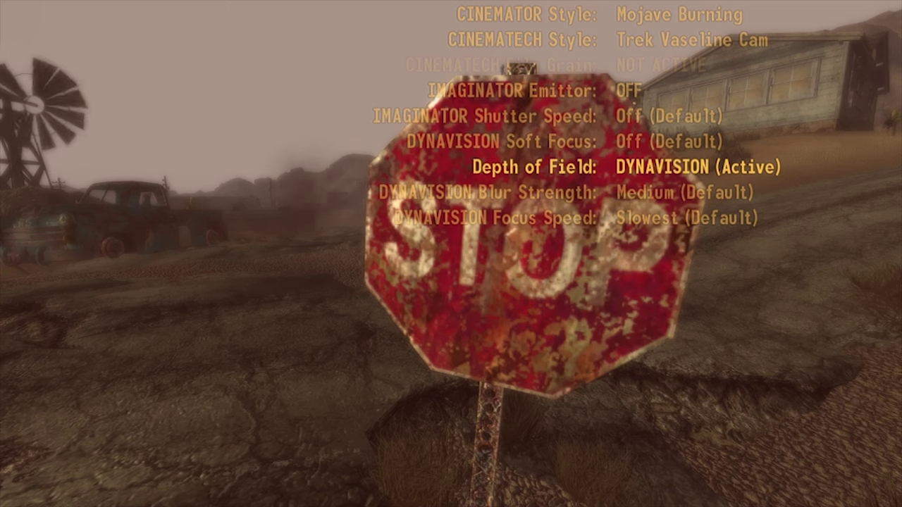
Try the HorizonClean LOW depth of field against DYNAVISION and switch back to DYNAVISION.
{"action": "key", "text": "Right"}
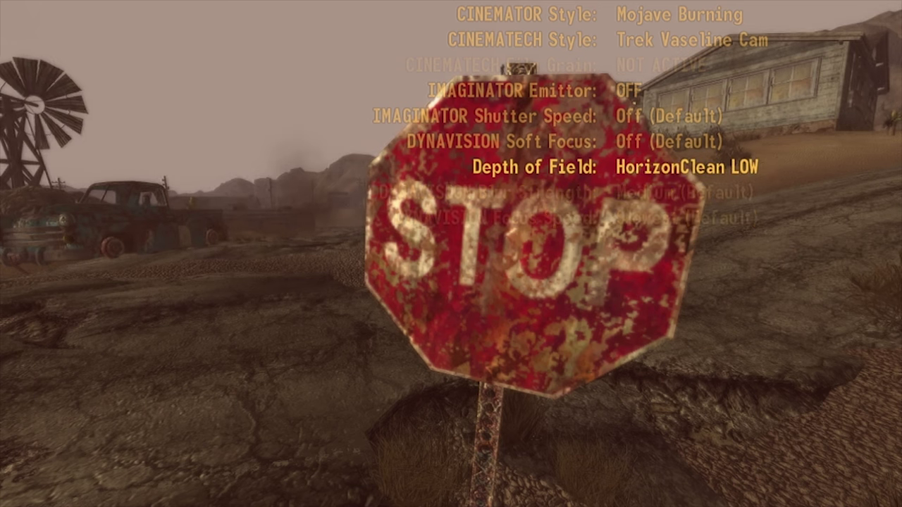
{"action": "key", "text": "Left"}
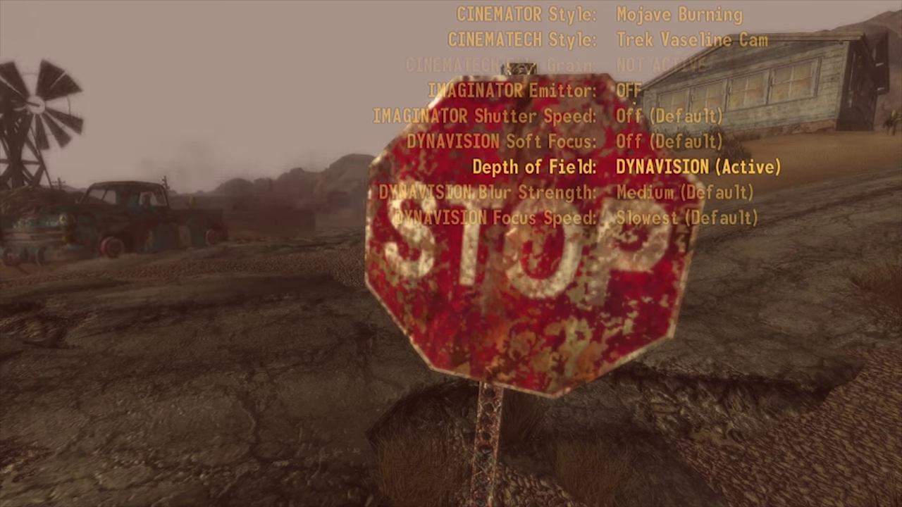
{"action": "key", "text": "Right"}
{"action": "key", "text": "Left"}
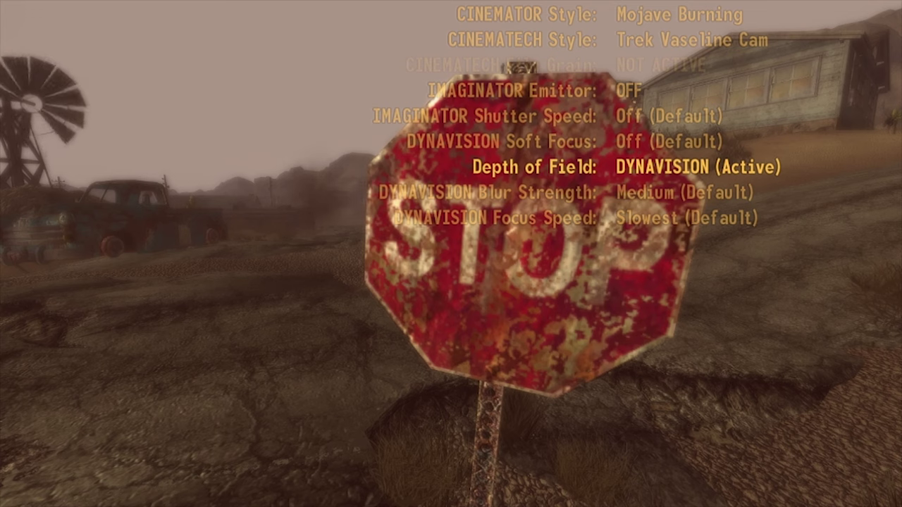
Raise the DYNAVISION Blur Strength to Very High and step it back down one level.
{"action": "key", "text": "Down"}
{"action": "key", "text": "Right"}
{"action": "key", "text": "Right"}
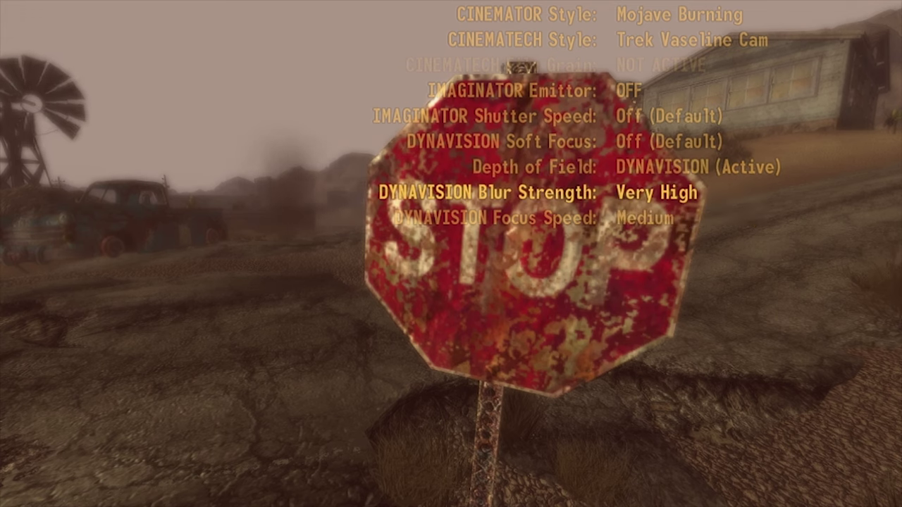
{"action": "key", "text": "Left"}
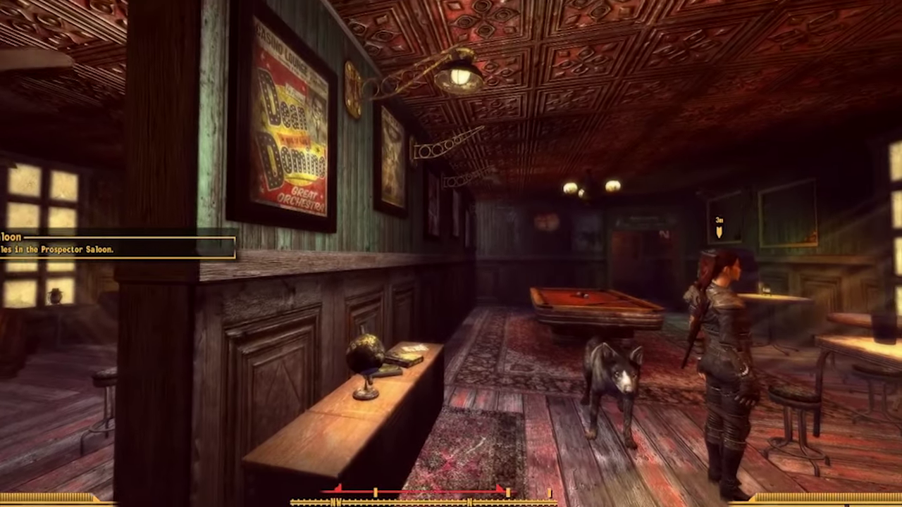
{"action": "key", "text": "w"}
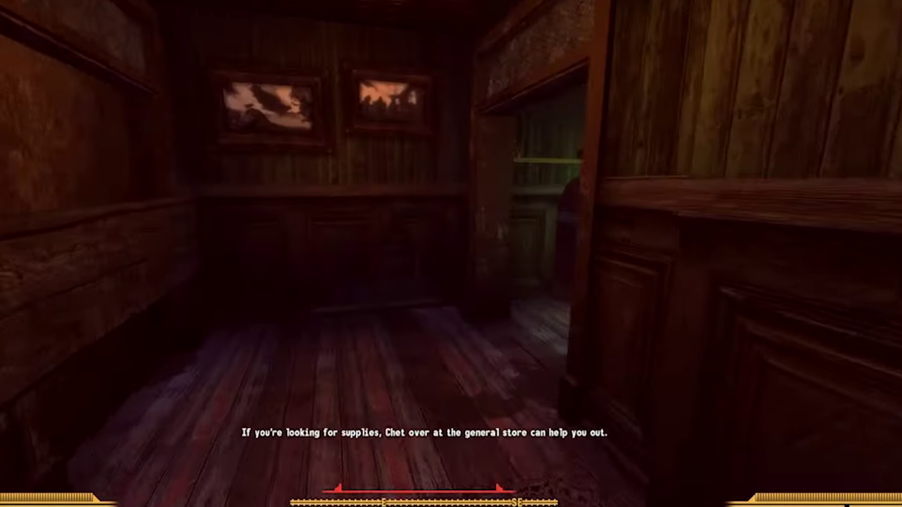
{"action": "key", "text": "w"}
{"action": "key", "text": "e"}
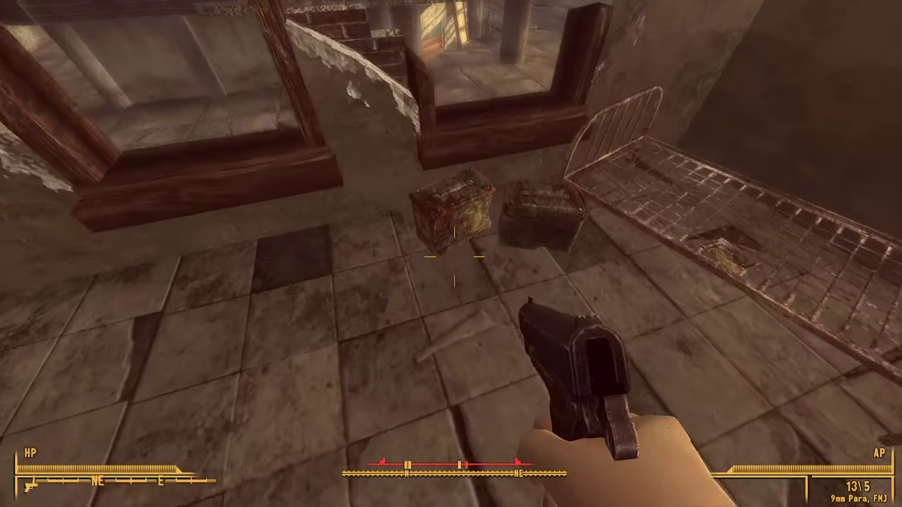
Take everything from the Ammunition Box and pick up the book lying on the metal bed frame.
{"action": "key", "text": "r"}
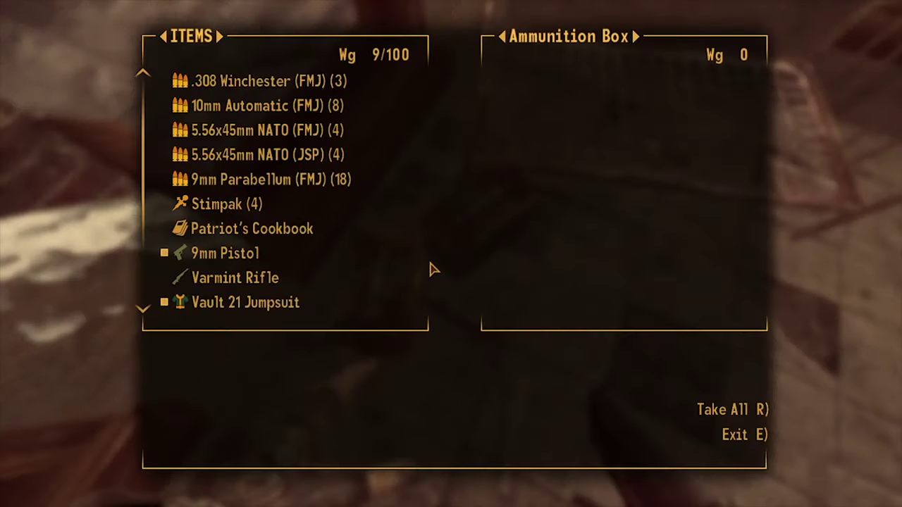
{"action": "key", "text": "e"}
{"action": "key", "text": "e"}
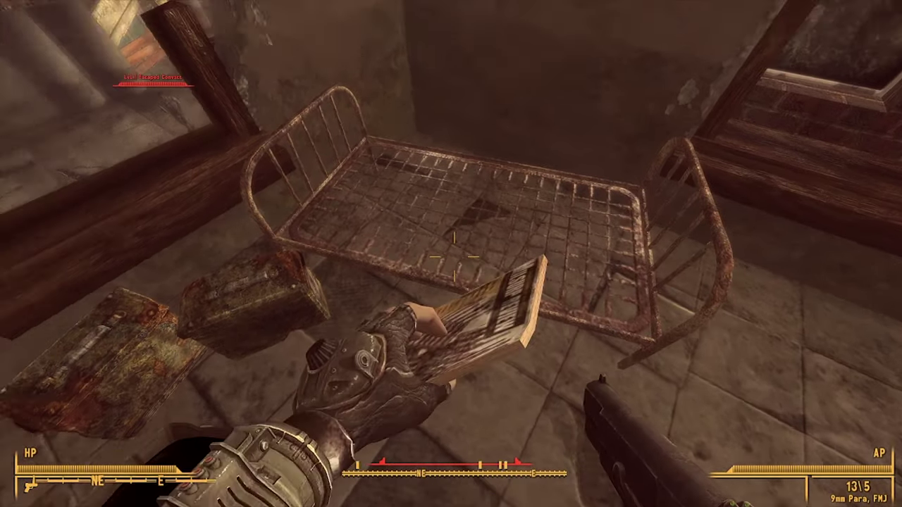
{"action": "key", "text": "s"}
{"action": "key", "text": "w"}
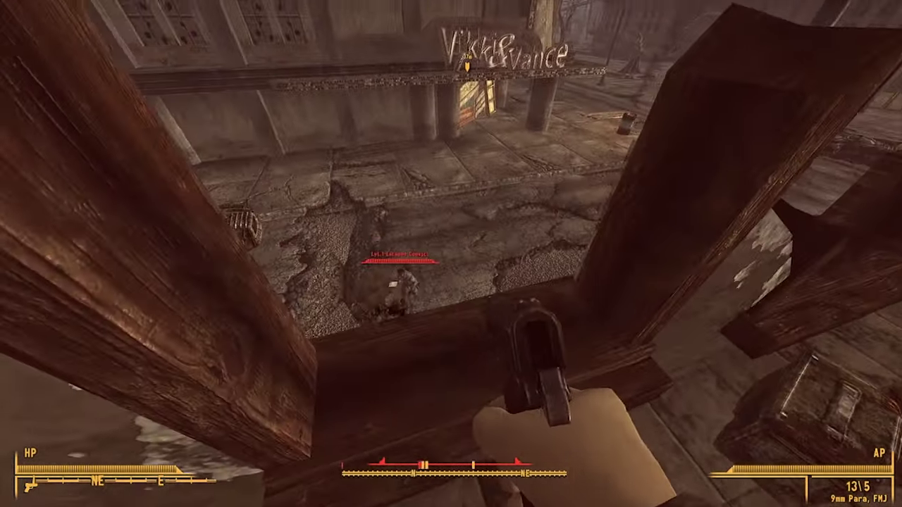
{"action": "key", "text": "w"}
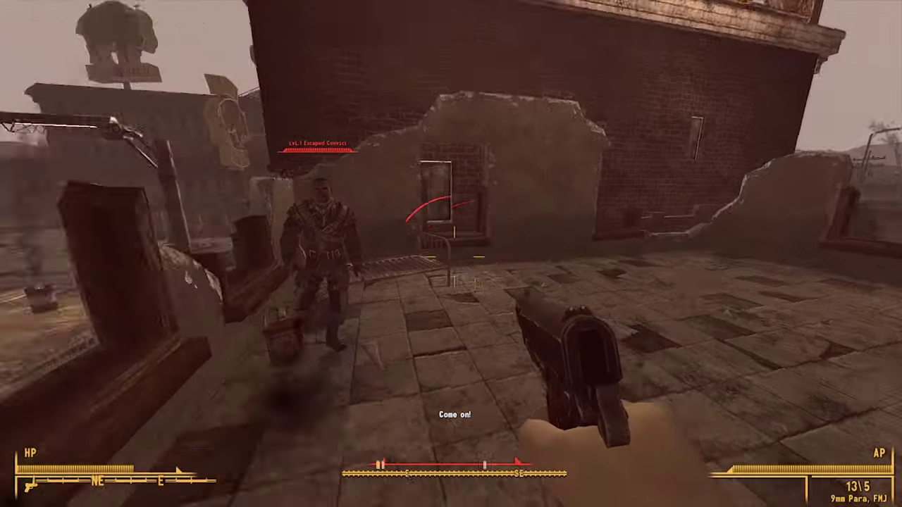